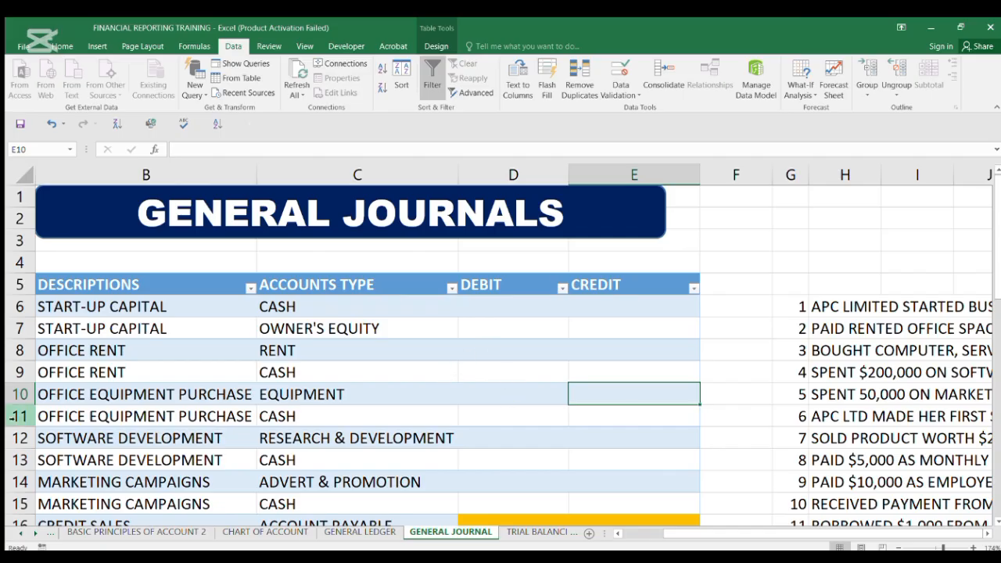
# Review the Chart of Account and General Ledger sheets, and return to the General Journal sheet
pyautogui.click(160, 533)
pyautogui.click(249, 531)
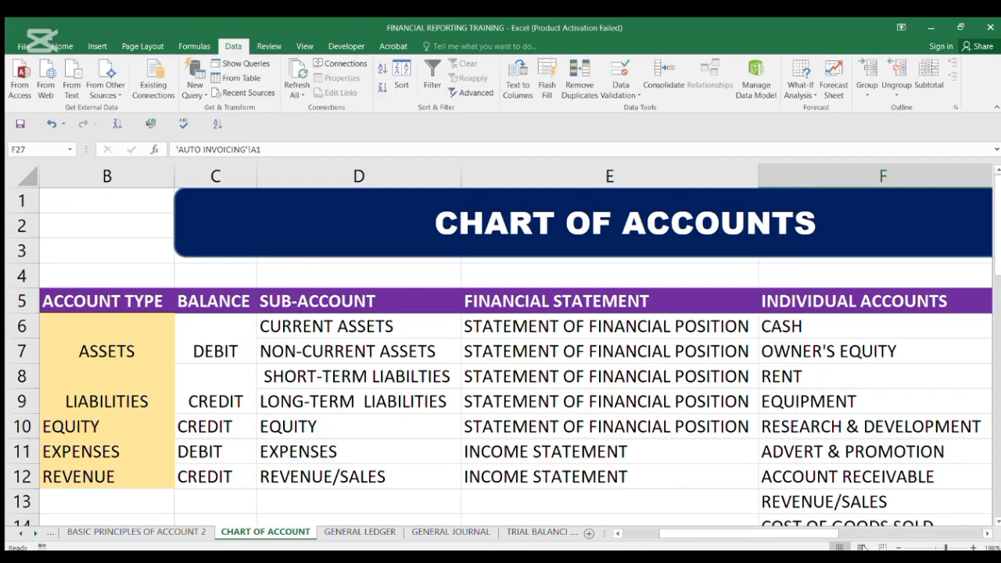
pyautogui.moveTo(732, 532); pyautogui.dragTo(679, 532)
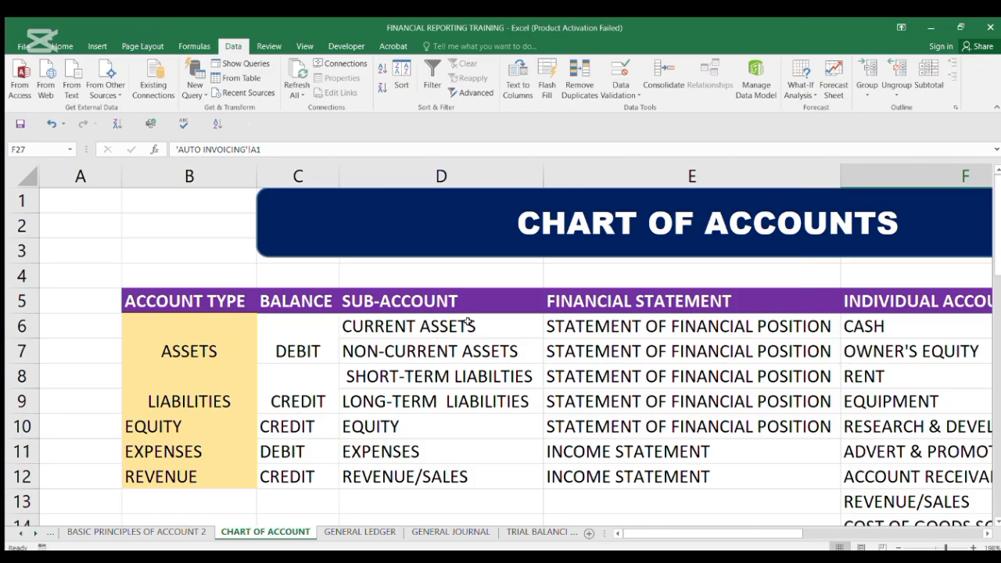
pyautogui.click(359, 532)
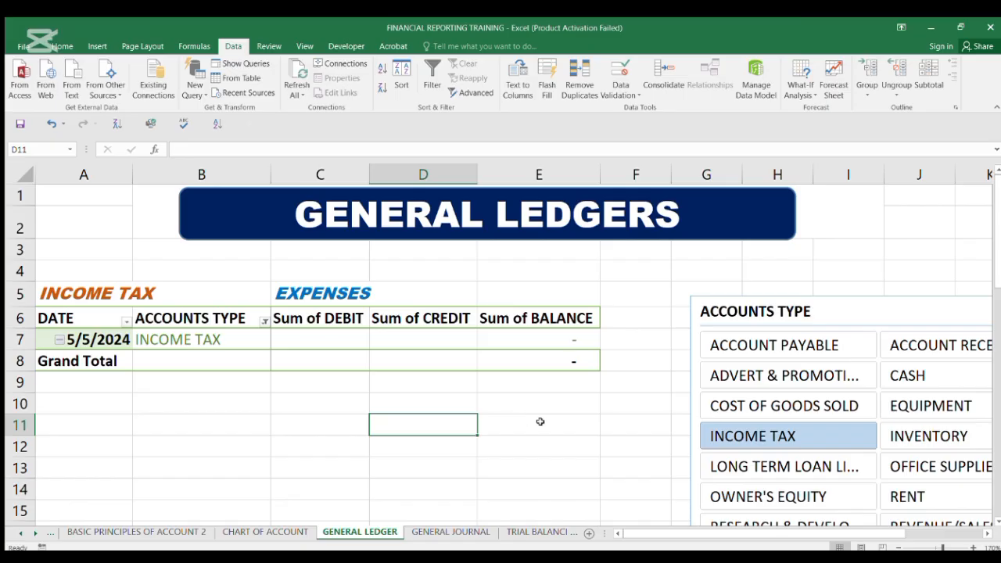
pyautogui.click(441, 532)
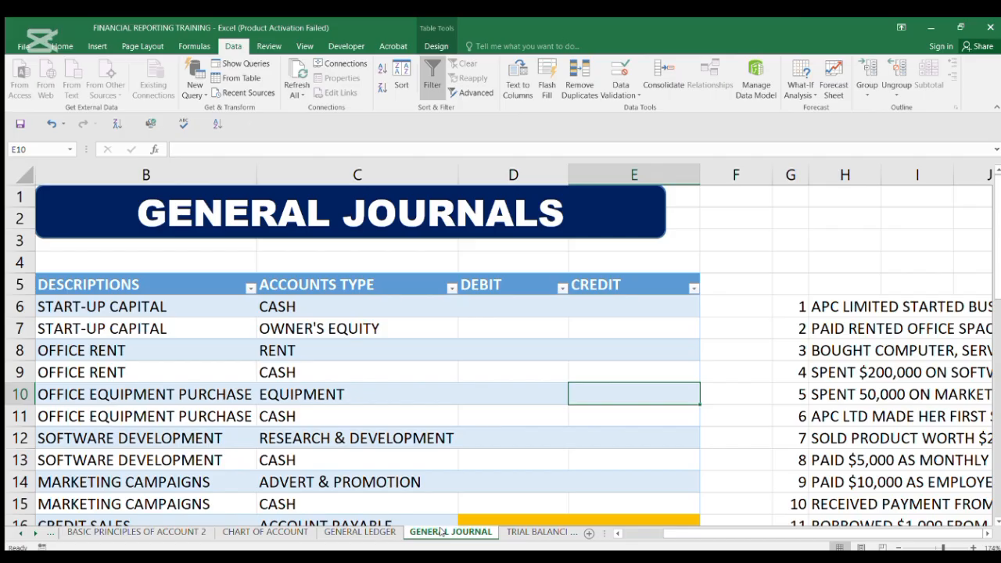
# Clear all descriptions and accounts types from the general journal table, cells B6 to C41
pyautogui.click(83, 307)
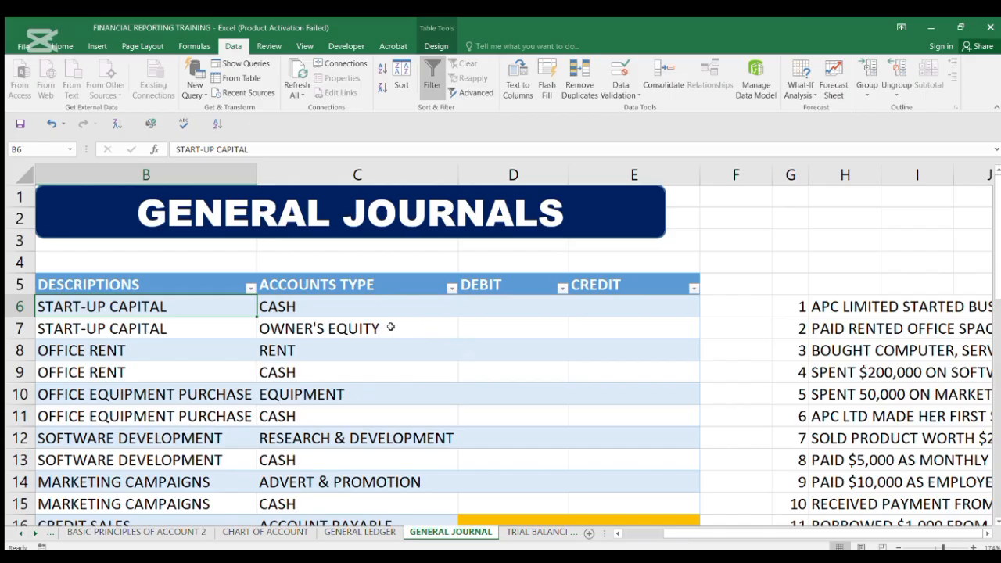
pyautogui.moveTo(131, 305); pyautogui.dragTo(375, 393)
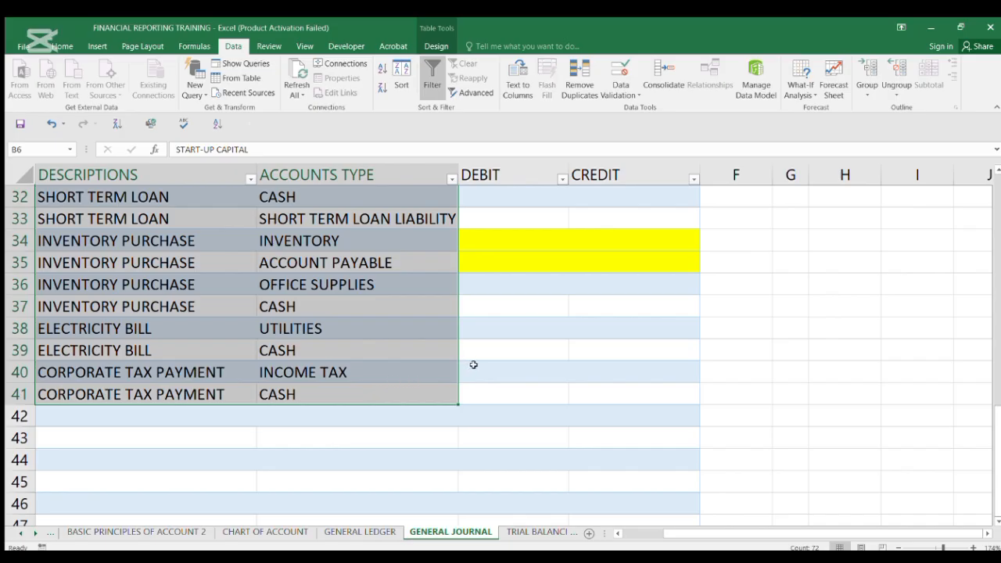
pyautogui.press('Delete')
pyautogui.click(558, 412)
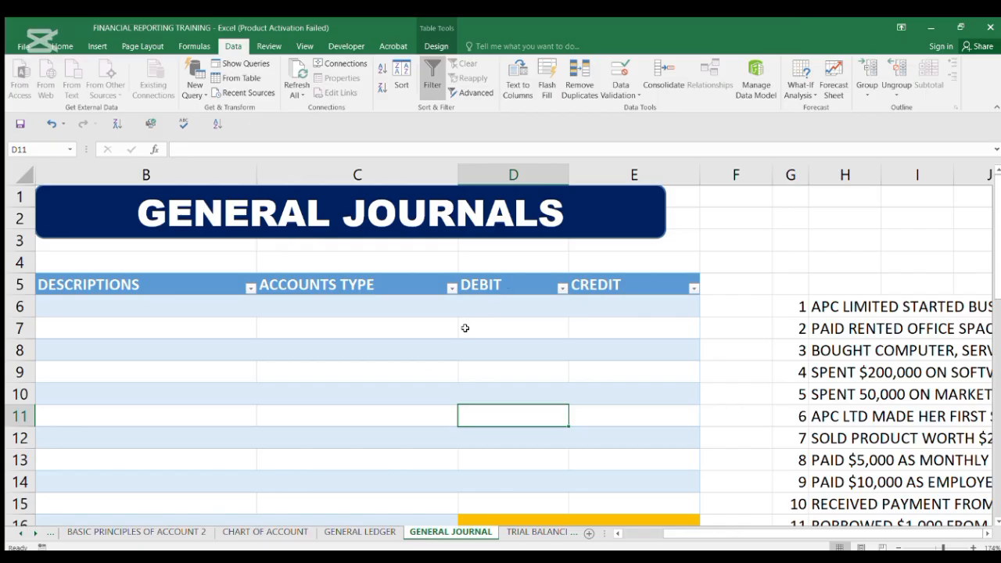
# Check the journal's date column and the Trial Balance sheet's accounts, and return to the General Journal sheet
pyautogui.moveTo(776, 533); pyautogui.dragTo(715, 531)
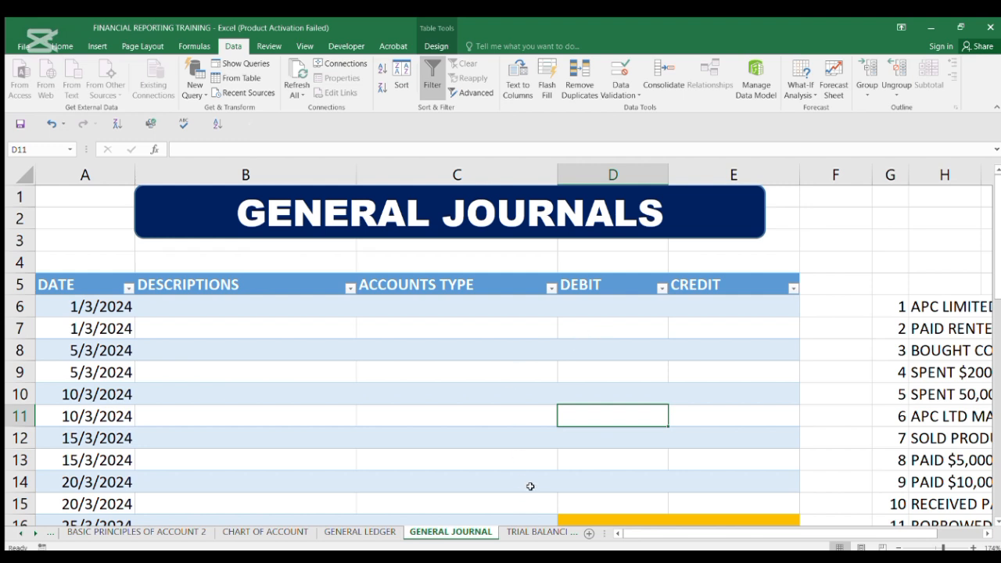
pyautogui.click(525, 534)
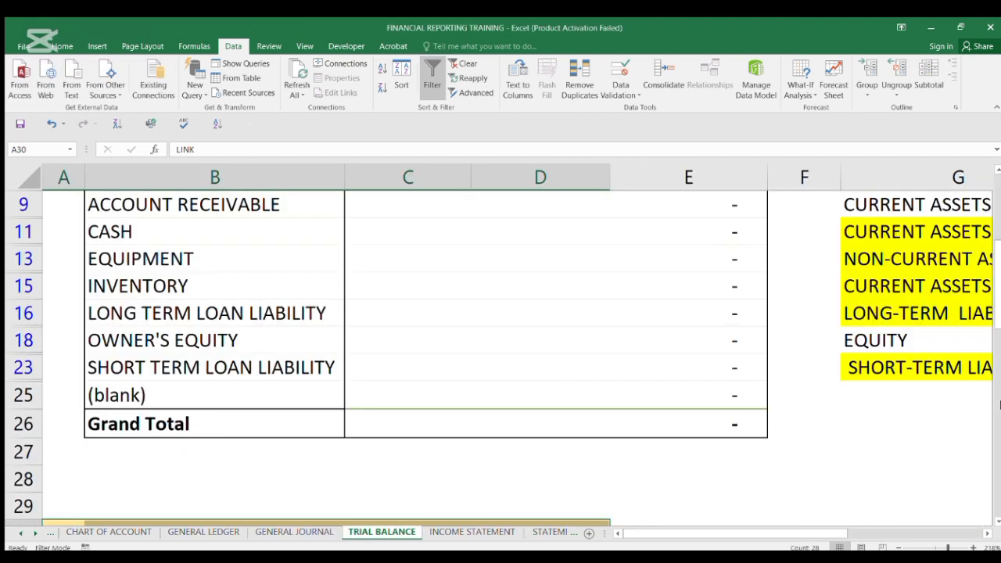
pyautogui.moveTo(997, 313); pyautogui.dragTo(996, 251)
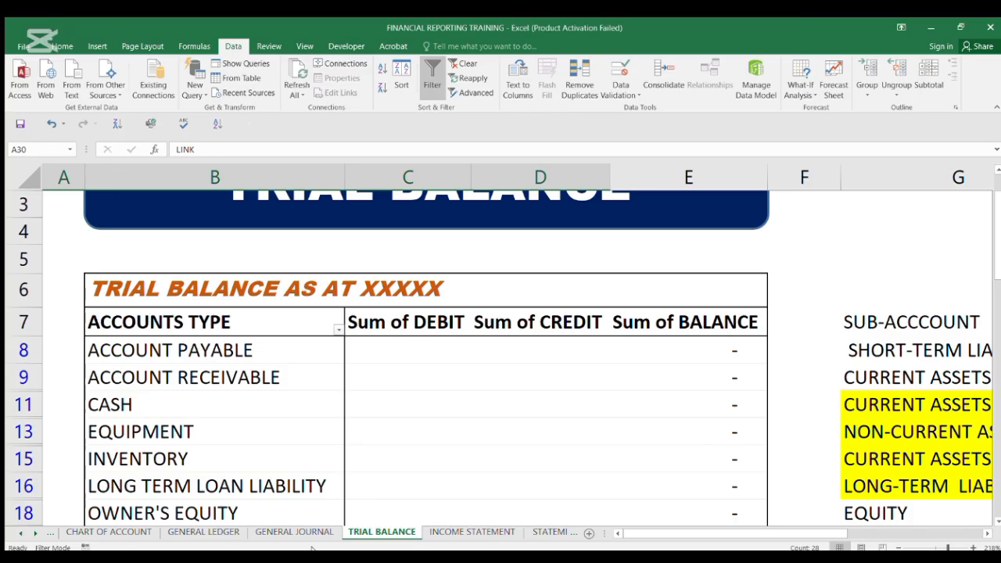
pyautogui.click(287, 532)
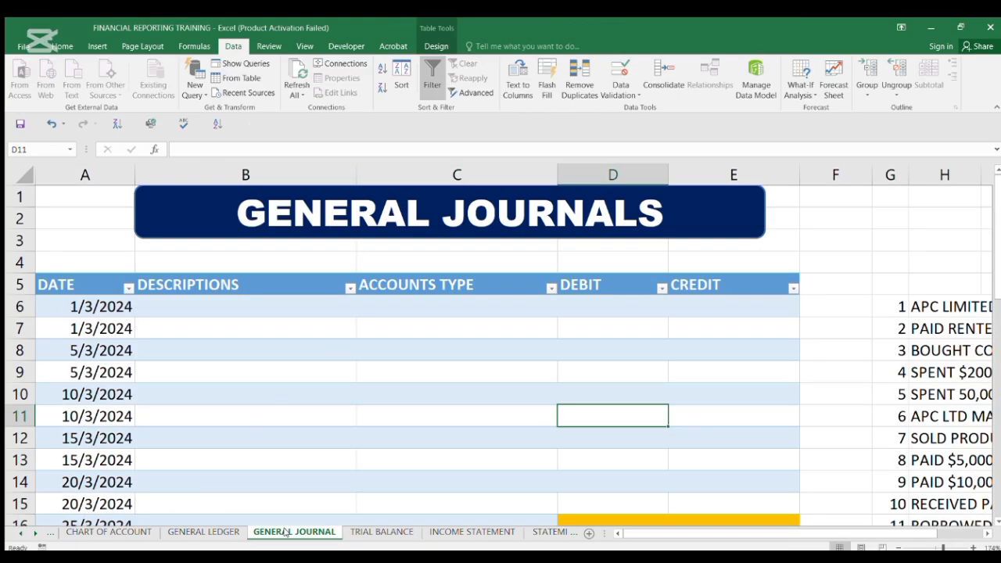
# On the General Ledger sheet, filter through individual accounts such as Account Payable, Equipment and Office Supplies, ending on Account Receivable
pyautogui.click(205, 532)
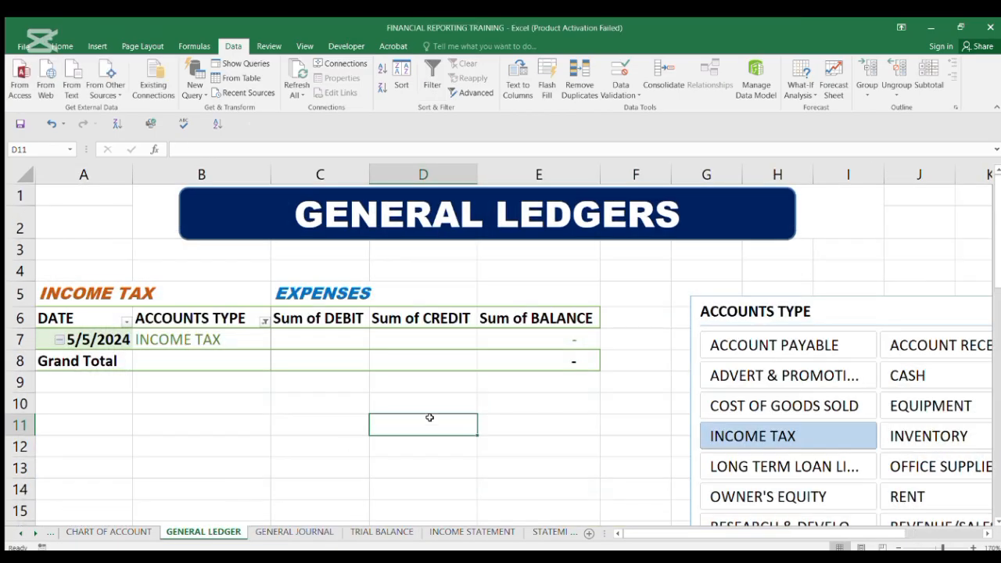
pyautogui.click(739, 345)
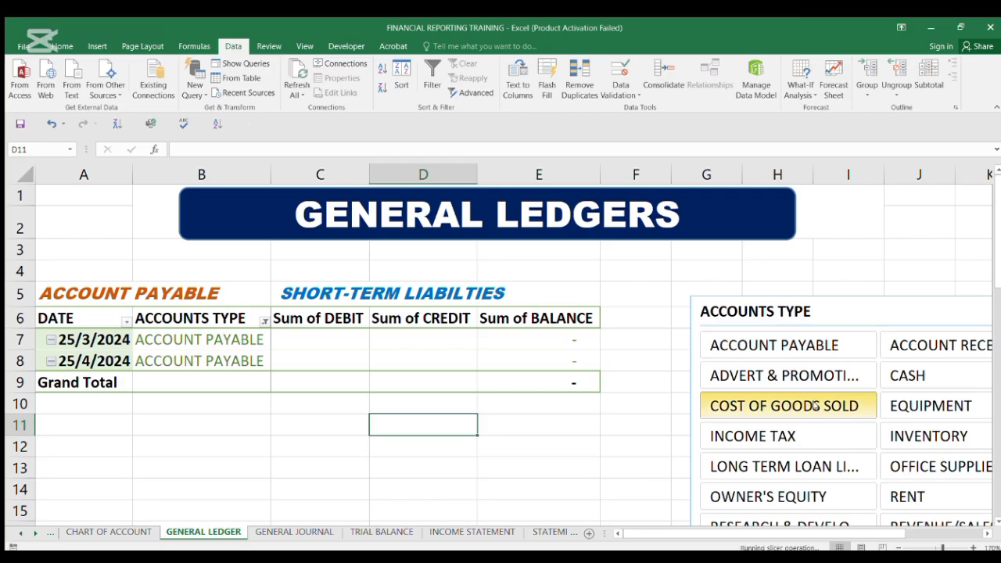
pyautogui.click(783, 406)
pyautogui.click(942, 405)
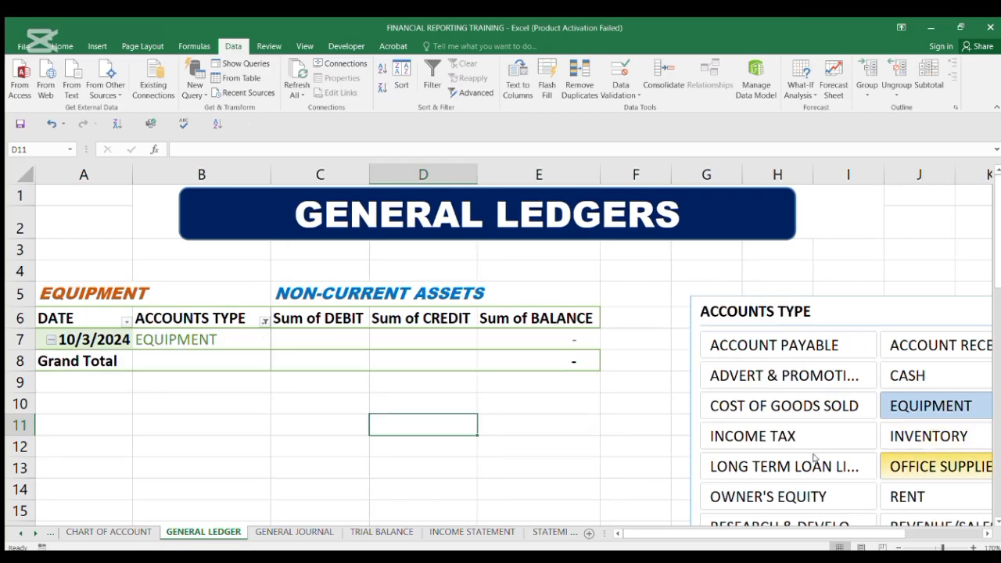
pyautogui.click(755, 435)
pyautogui.click(829, 496)
pyautogui.click(934, 466)
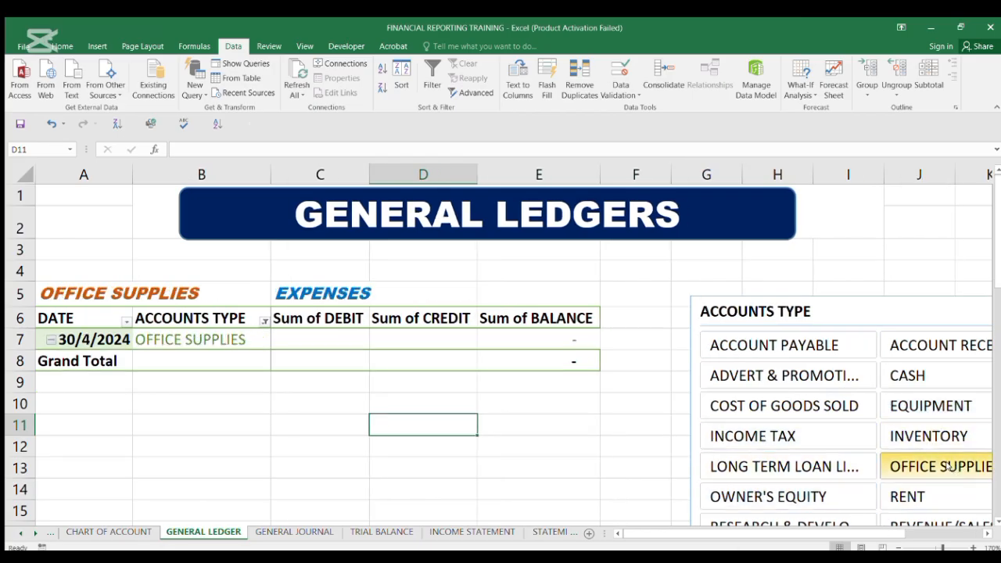
pyautogui.click(801, 377)
pyautogui.click(797, 353)
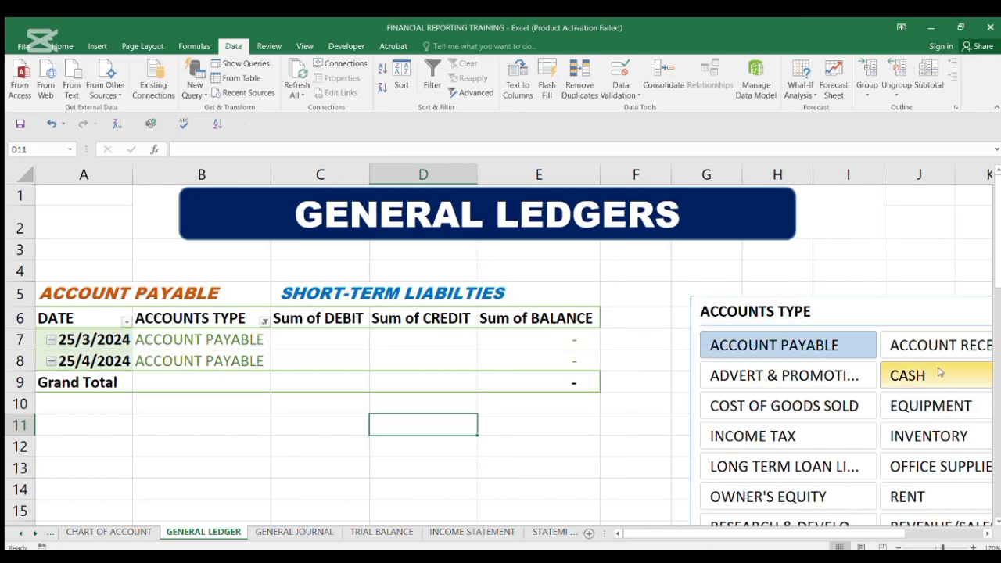
pyautogui.click(932, 345)
# Review the Income Statement sheet from revenue down to net profit
pyautogui.click(471, 533)
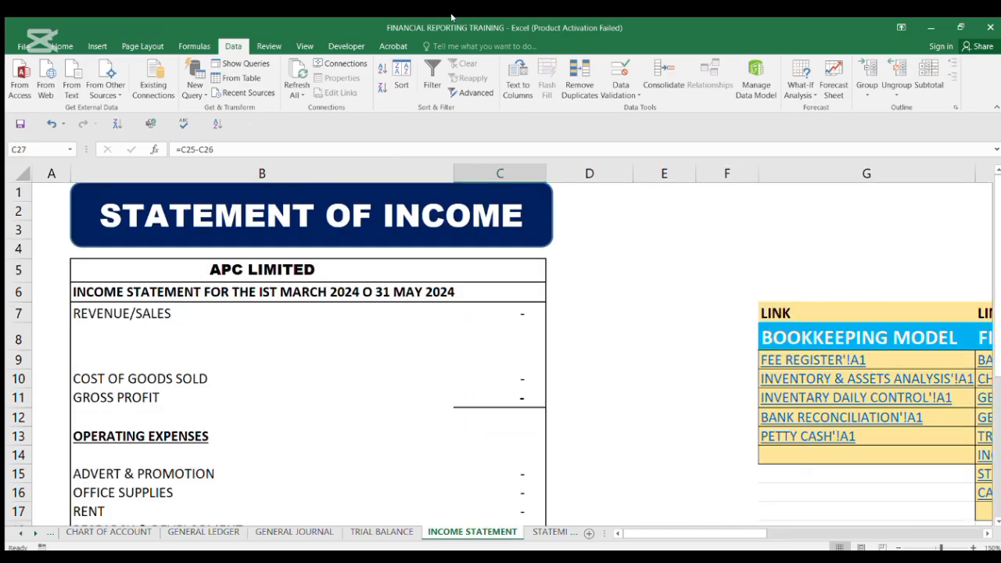
pyautogui.moveTo(991, 311); pyautogui.dragTo(989, 398)
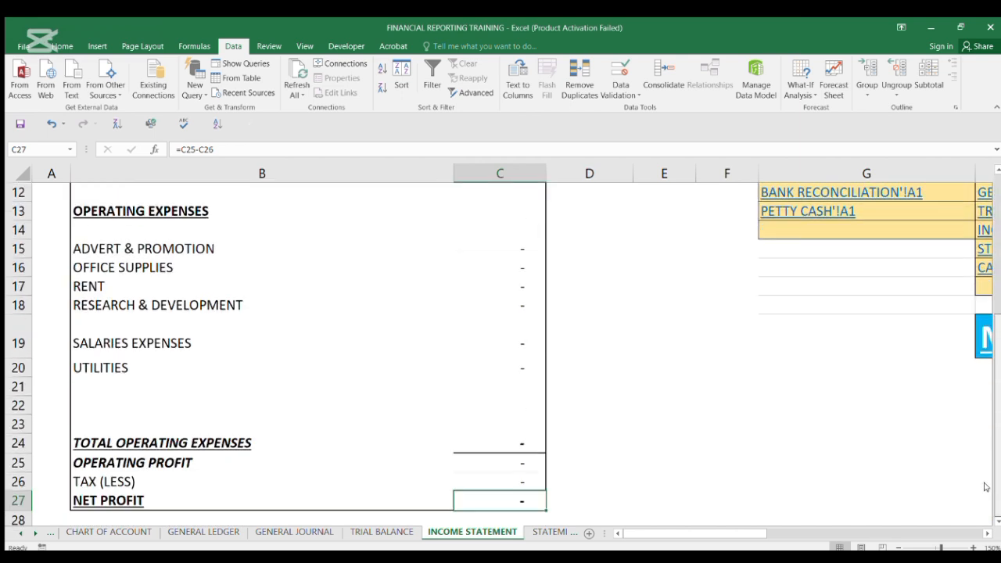
pyautogui.scroll(3, 989, 398)
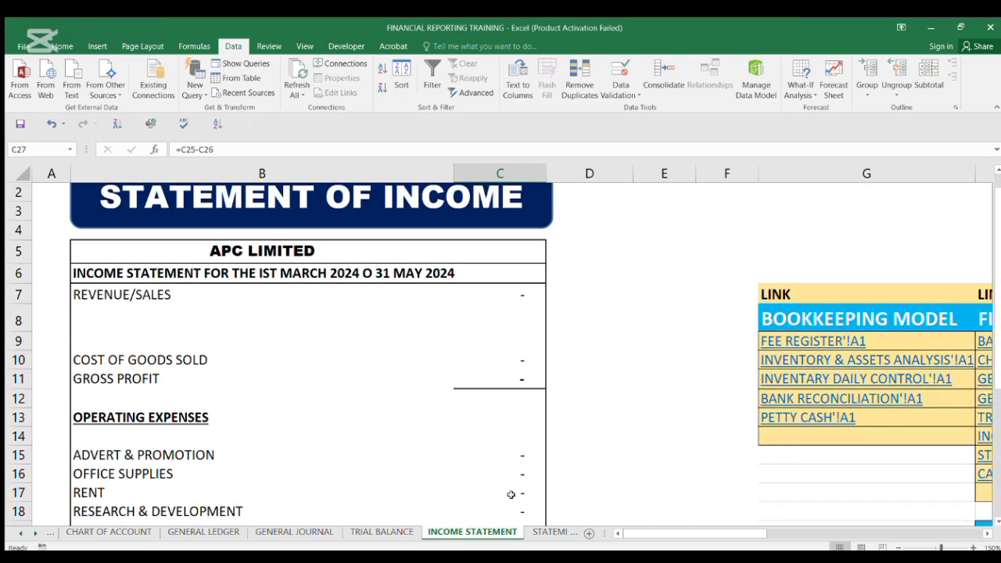
pyautogui.moveTo(998, 290); pyautogui.dragTo(1000, 256)
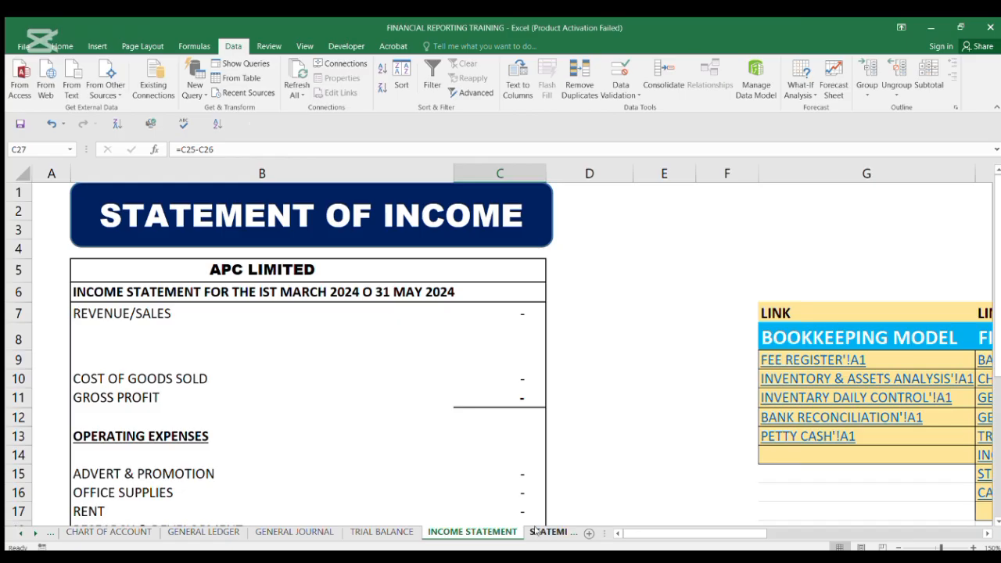
# Examine the Statement of Financial Position and Cash Flow Statement sheets
pyautogui.hotkey('ctrl', 'pagedown')
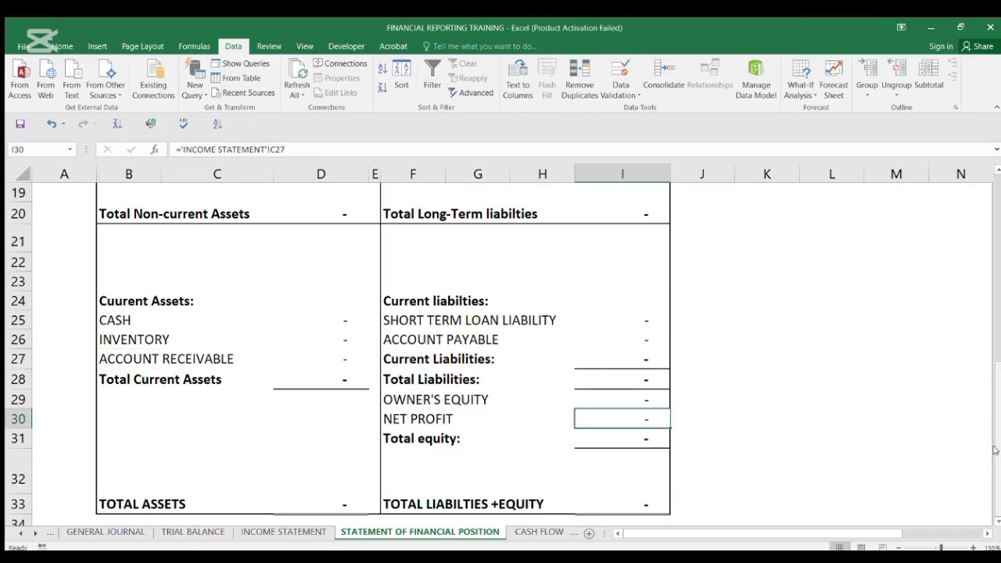
pyautogui.moveTo(989, 452); pyautogui.dragTo(998, 472)
pyautogui.click(539, 532)
pyautogui.moveTo(999, 303); pyautogui.dragTo(999, 410)
pyautogui.scroll(2, 599, 271)
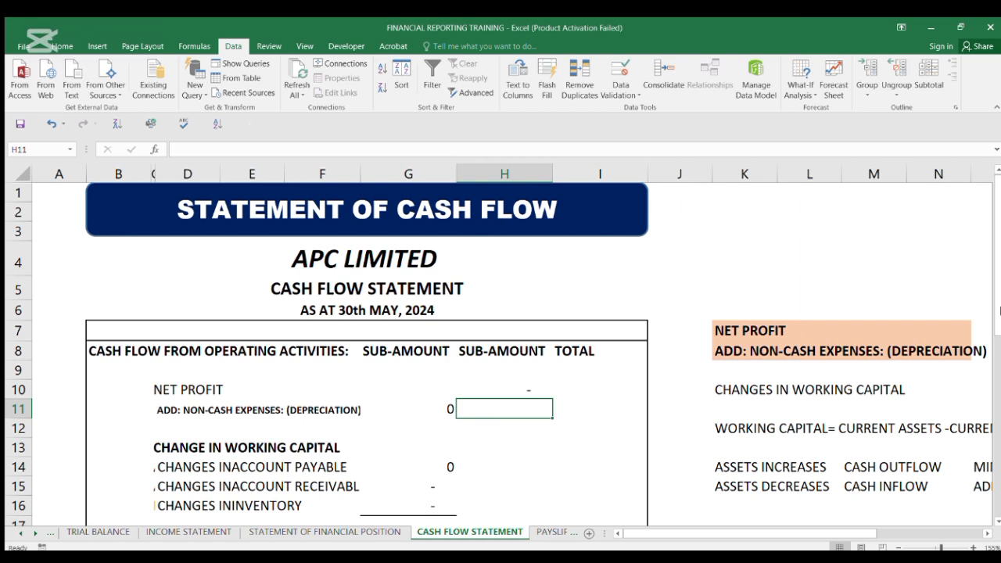
# Go back through the financial position, income statement and trial balance sheets to the General Journal sheet
pyautogui.click(325, 532)
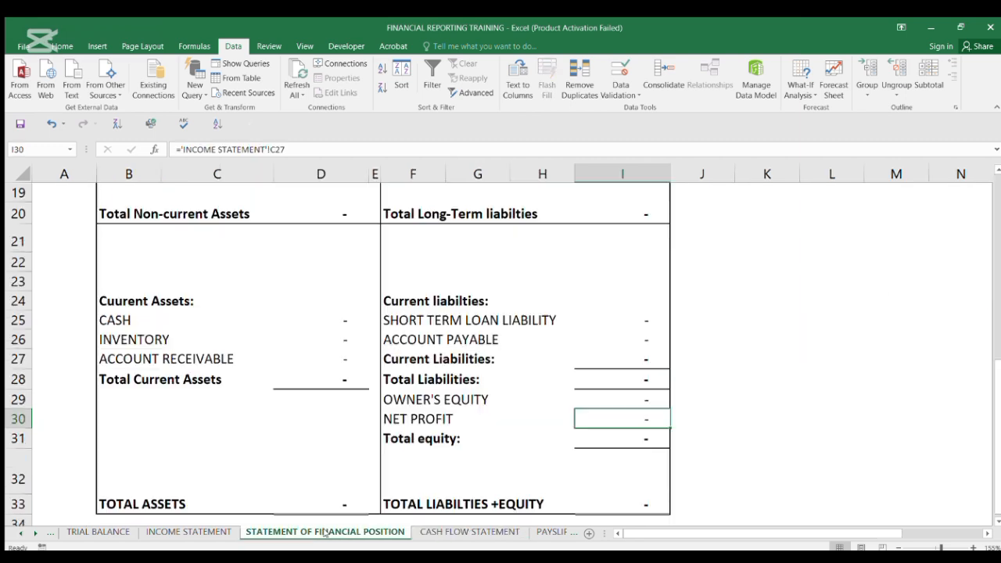
pyautogui.click(170, 531)
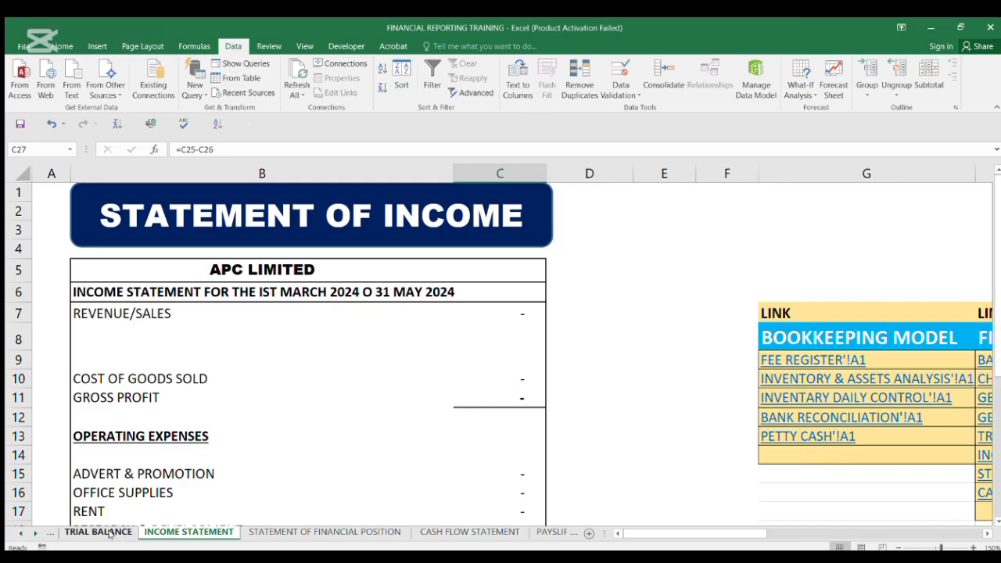
pyautogui.click(100, 532)
pyautogui.click(51, 531)
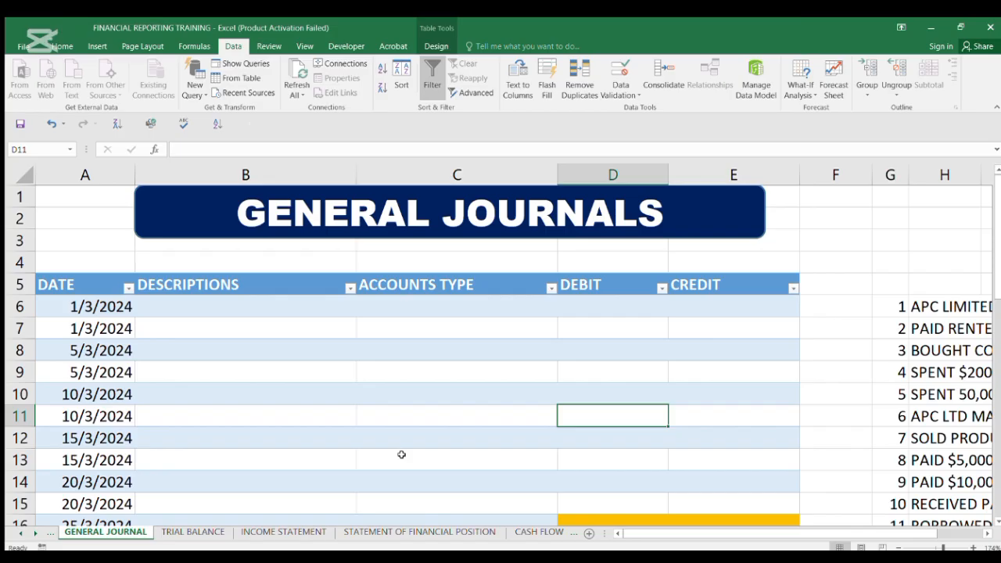
# Enter START-UP UP CAPITAL as the description of the first 1/3/2024 journal entry in cell B6
pyautogui.click(264, 308)
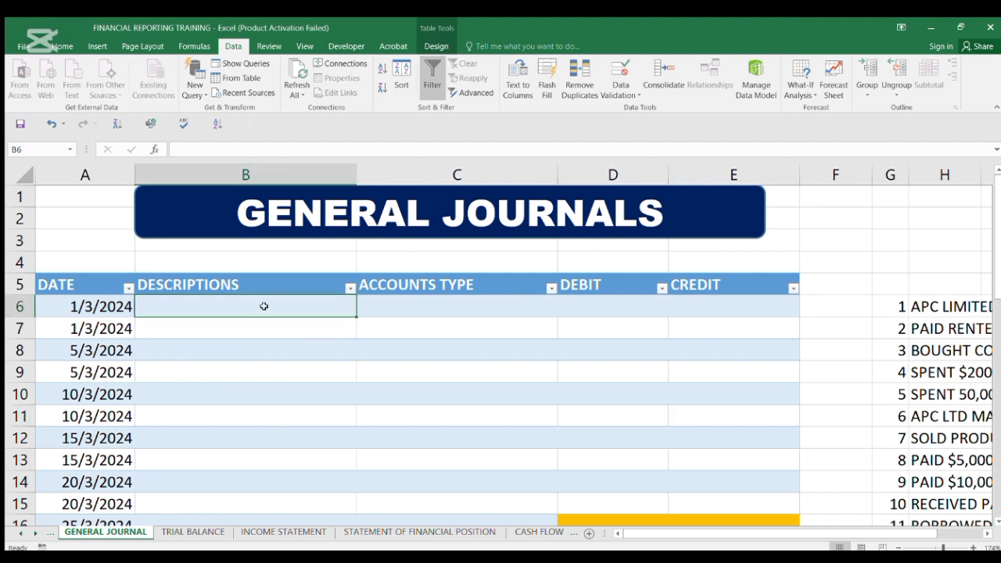
pyautogui.write('STA')
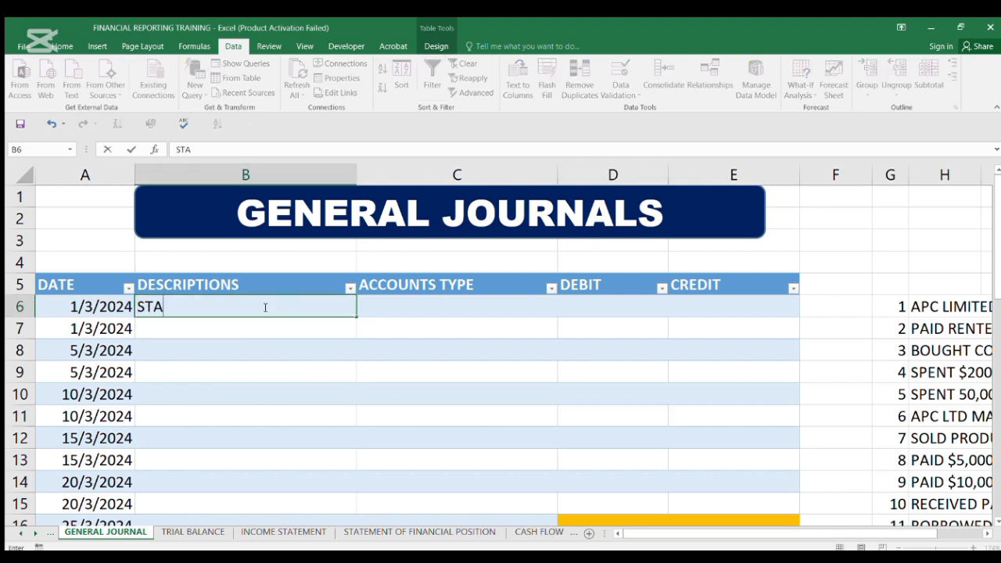
pyautogui.write('RT-UP UP ')
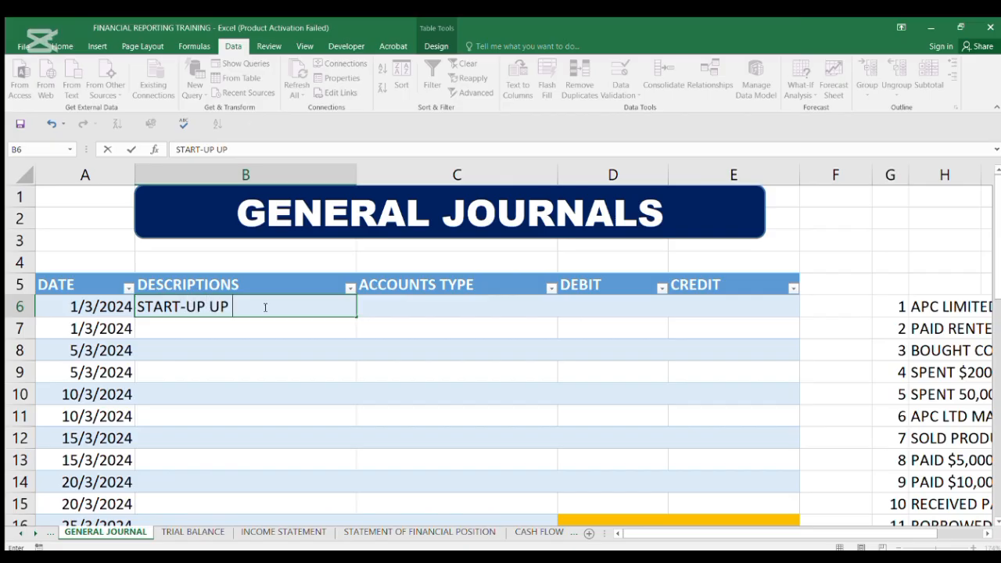
pyautogui.write('CAPILTA')
pyautogui.press('BackSpace')
pyautogui.press('BackSpace')
pyautogui.press('BackSpace')
pyautogui.write('TAL')
# Set the first entry's accounts type to CASH and its debit to 1000000
pyautogui.click(406, 304)
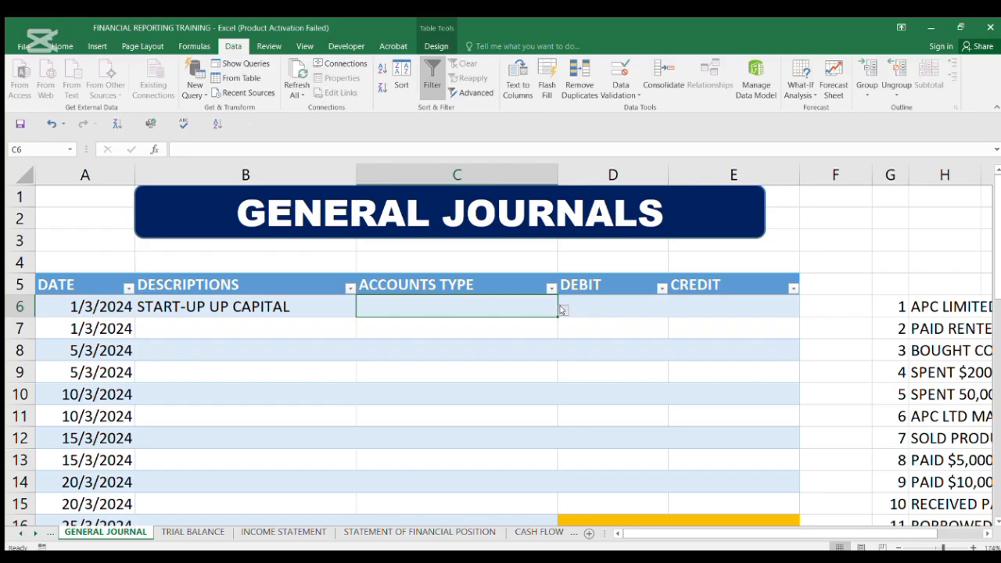
pyautogui.write('CASH')
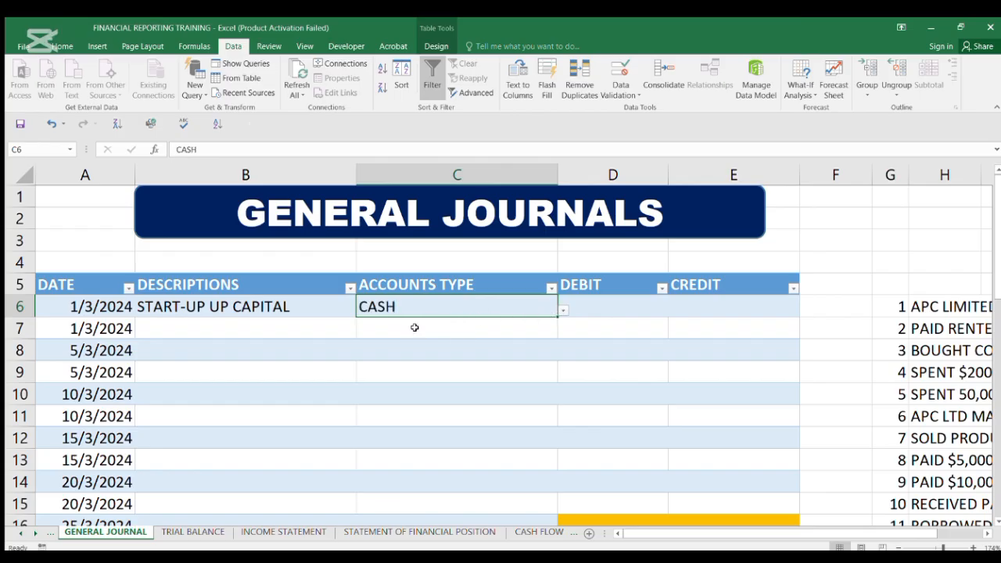
pyautogui.click(608, 302)
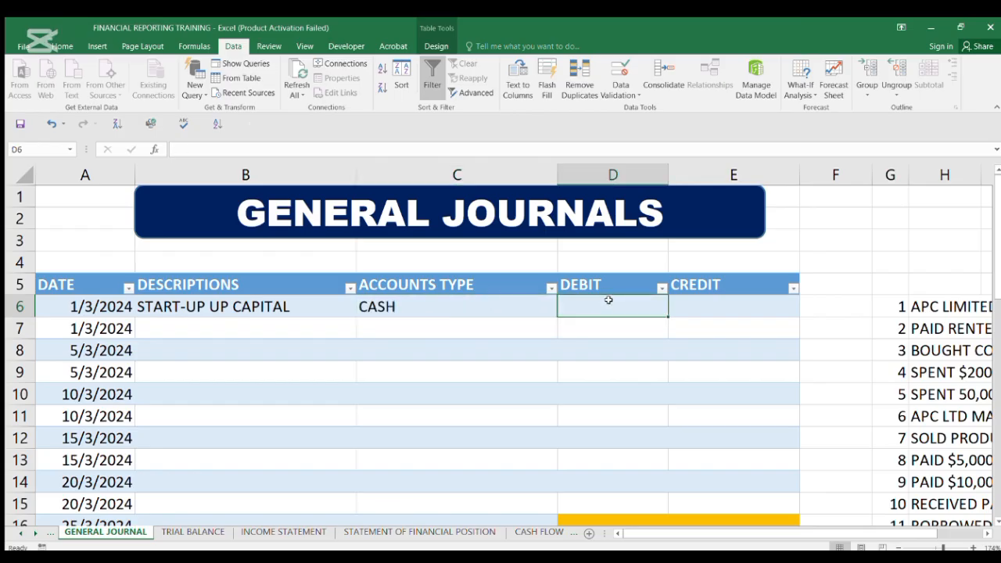
pyautogui.write('1')
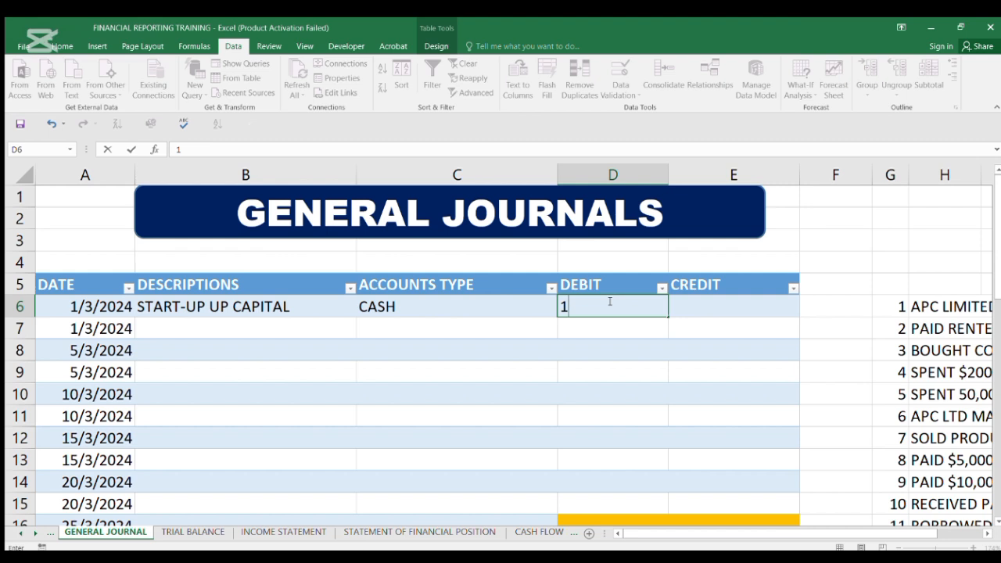
pyautogui.write('000000')
pyautogui.press('Return')
# Apply the comma number style to the debit cells D6 to D13 and the credit cells E6 to E12
pyautogui.moveTo(608, 300); pyautogui.dragTo(618, 446)
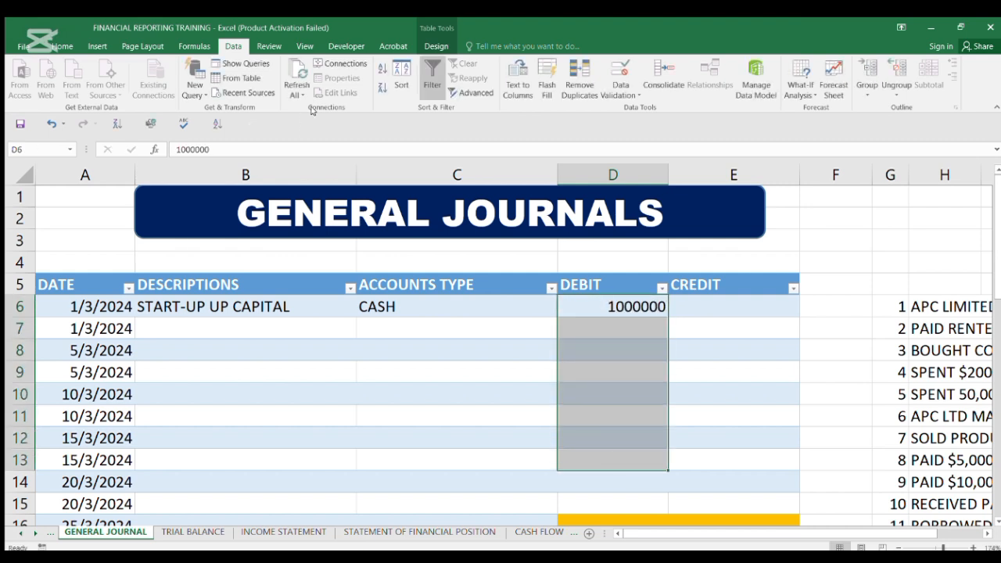
pyautogui.click(61, 46)
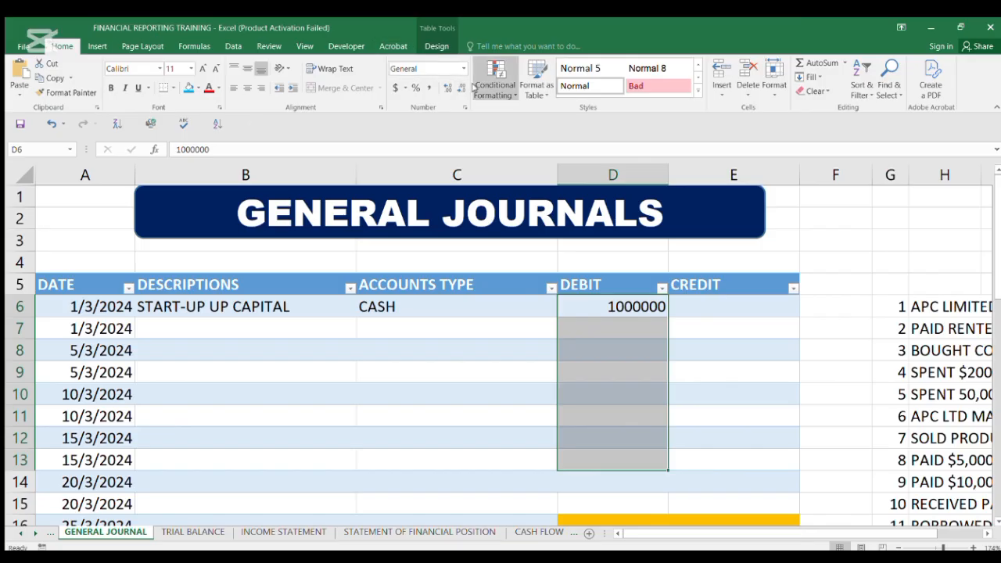
pyautogui.click(432, 88)
pyautogui.moveTo(699, 300); pyautogui.dragTo(713, 439)
pyautogui.click(431, 88)
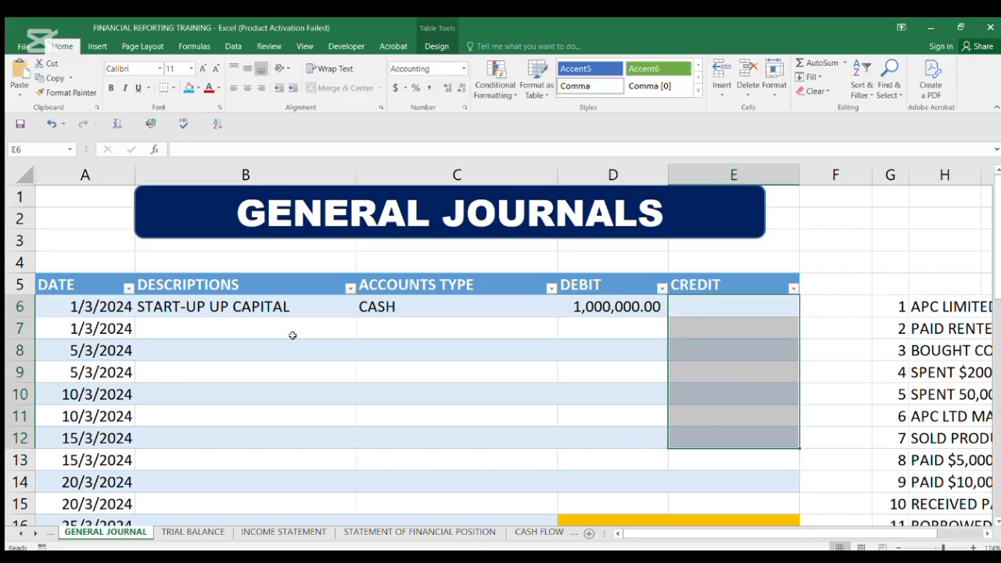
# Copy the START-UP UP CAPITAL description from B6 into B7 for the second 1/3/2024 entry
pyautogui.click(168, 324)
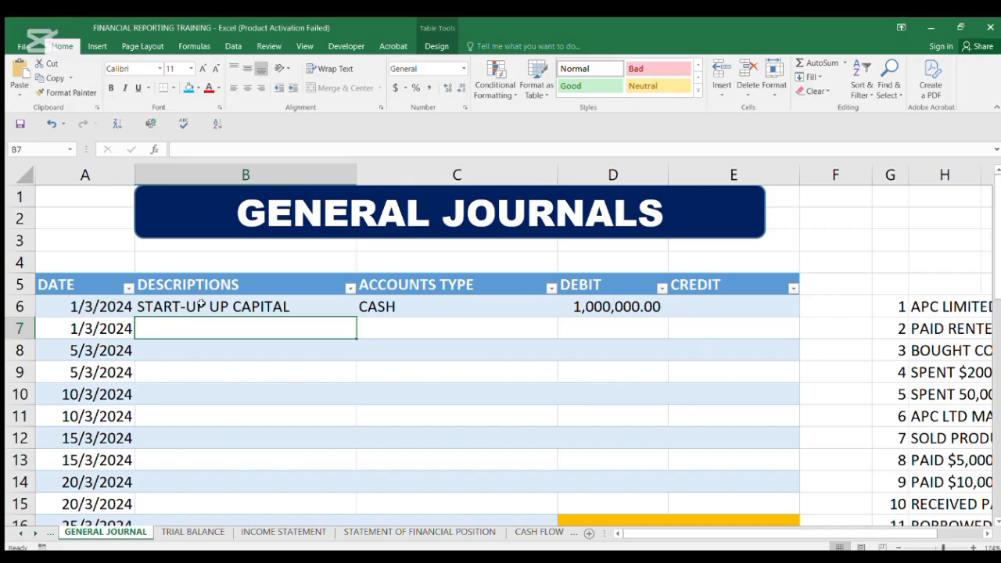
pyautogui.click(201, 307)
pyautogui.hotkey('ctrl', 'c')
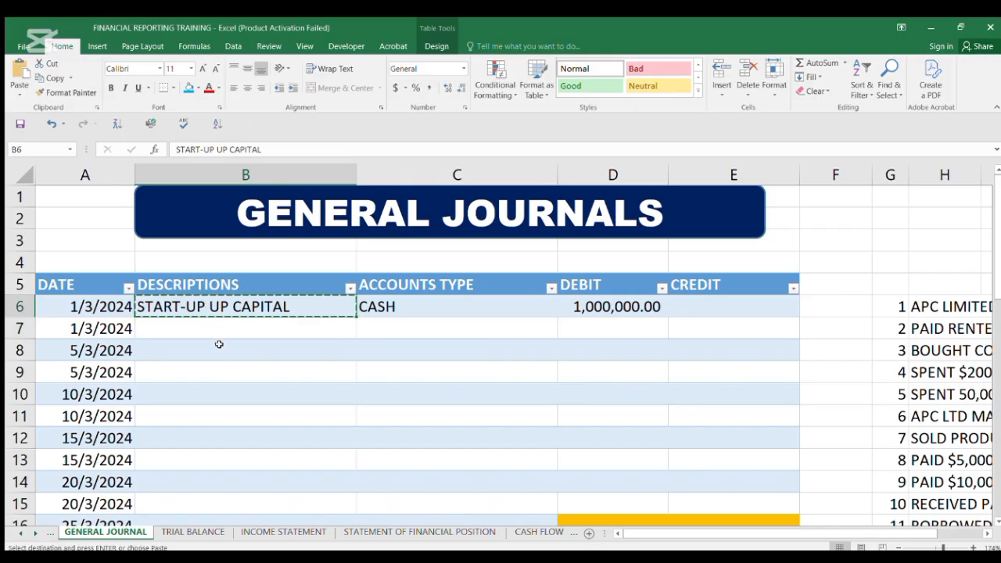
pyautogui.click(217, 329)
pyautogui.hotkey('ctrl', 'v')
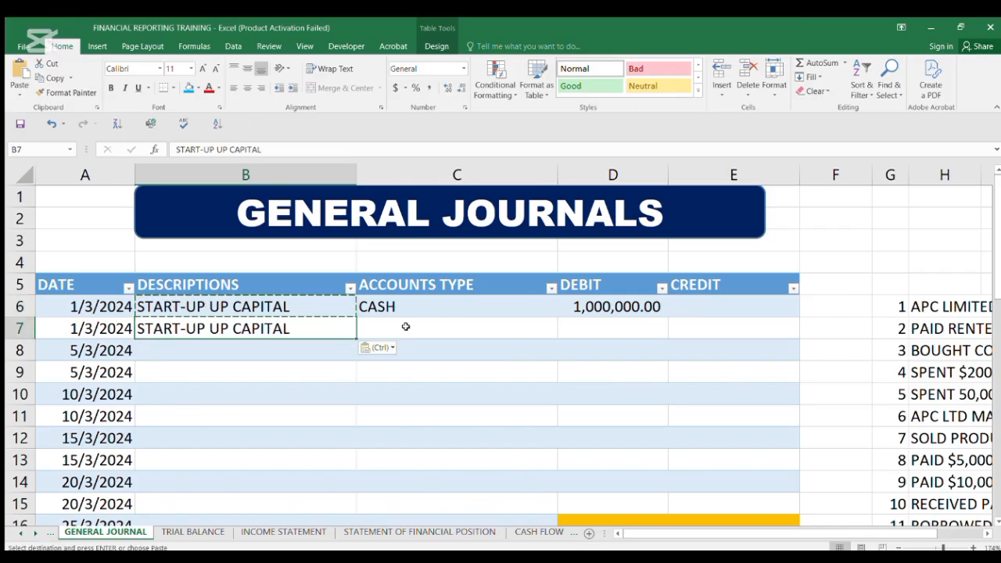
# Set the accounts type in C7 to OWNER'S EQUITY and copy the 1,000,000 debit from D6 into E7 as its credit
pyautogui.click(406, 326)
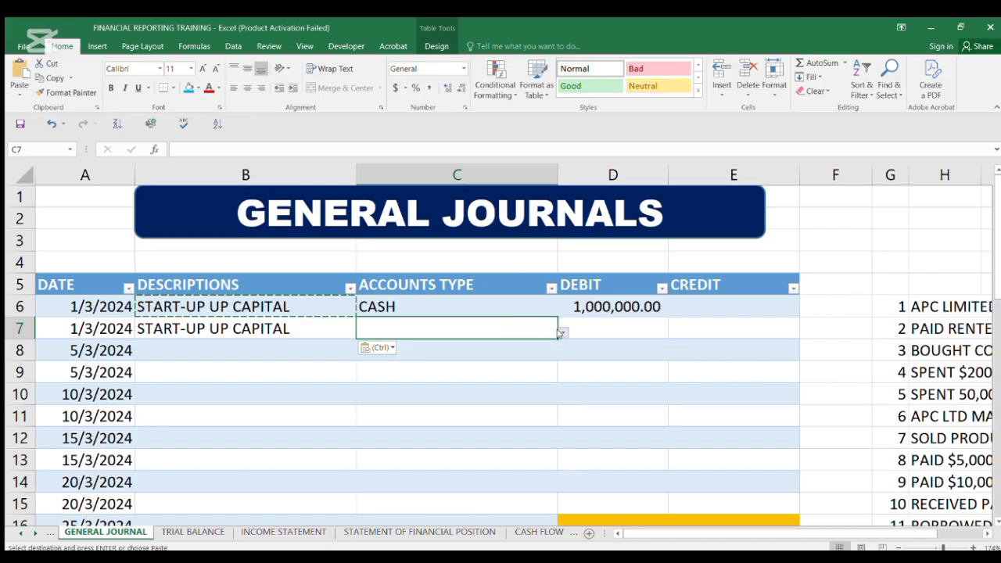
pyautogui.write("OWNER'S EQUITY")
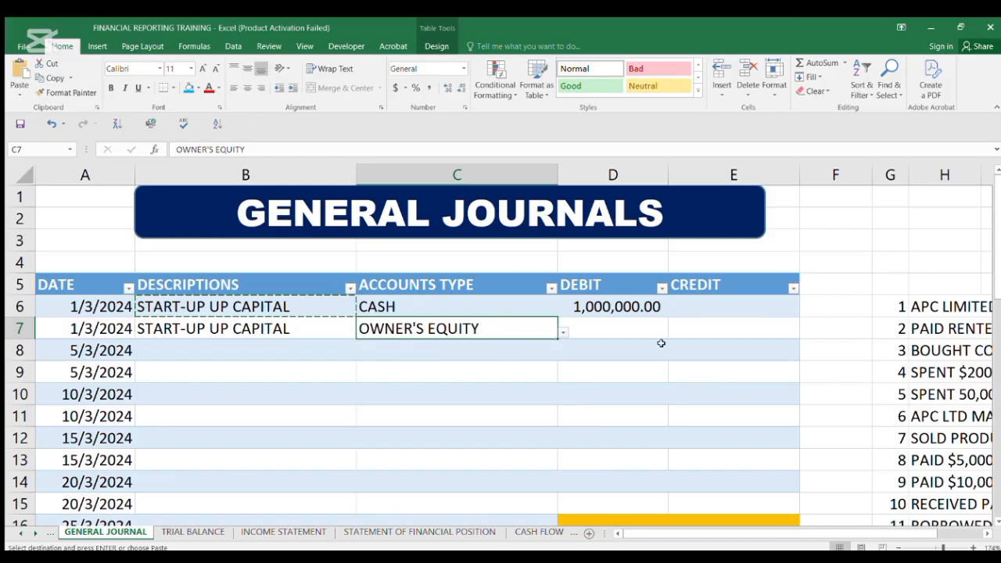
pyautogui.click(701, 329)
pyautogui.click(614, 306)
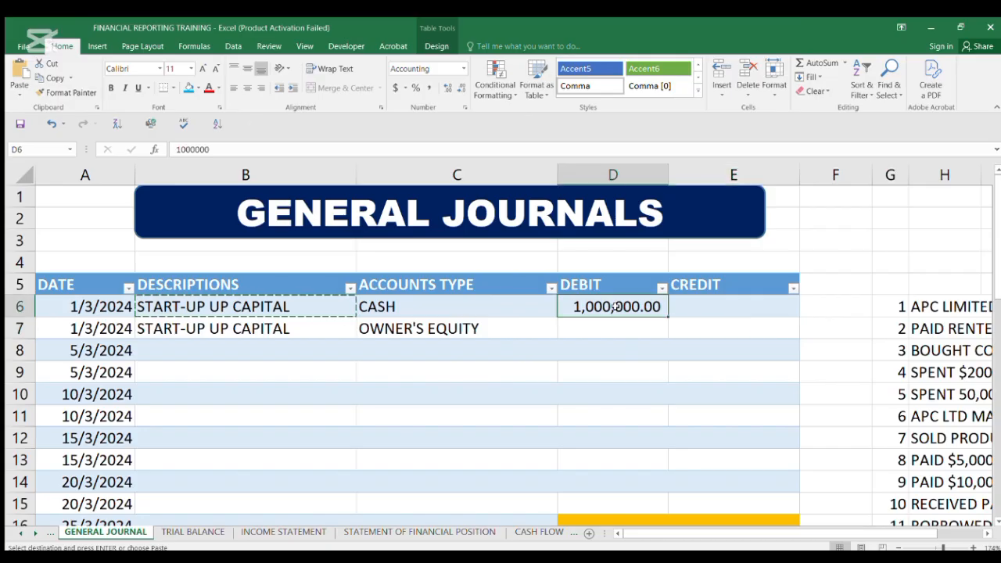
pyautogui.hotkey('ctrl', 'c')
pyautogui.click(716, 329)
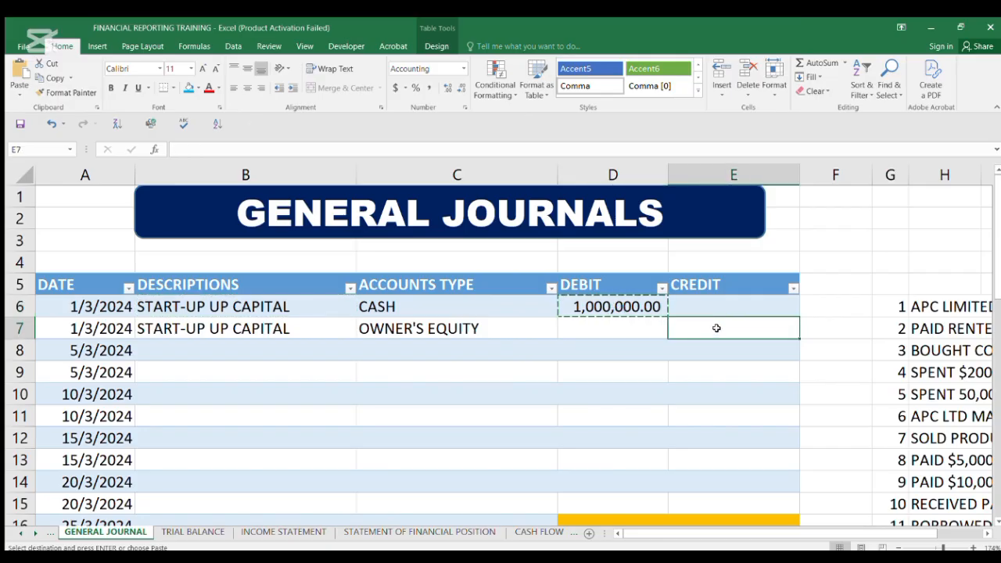
pyautogui.hotkey('ctrl', 'v')
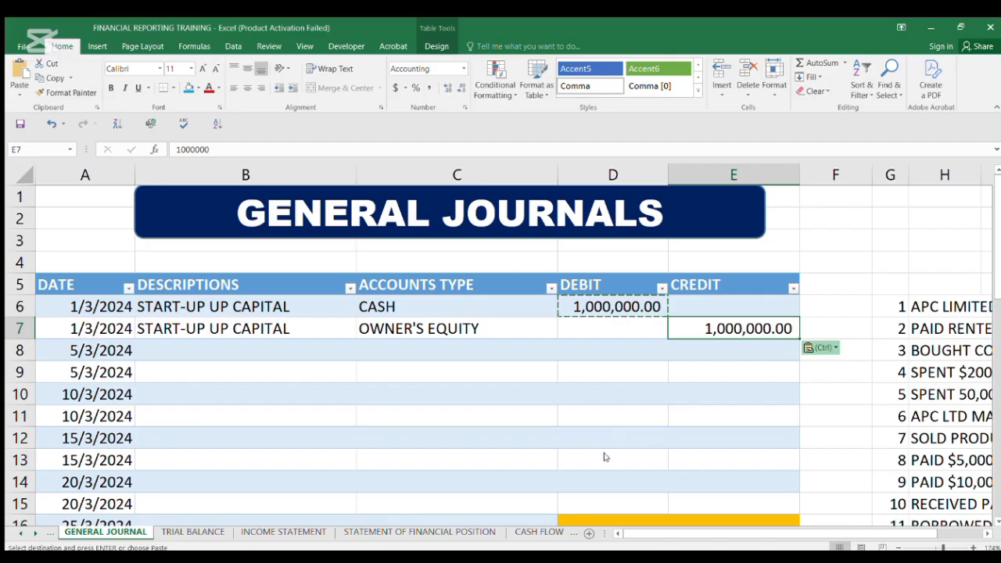
# Fill the first 5/3/2024 entry in row 8 with description OFFICE RENT, accounts type CASH and debit 5000
pyautogui.click(250, 347)
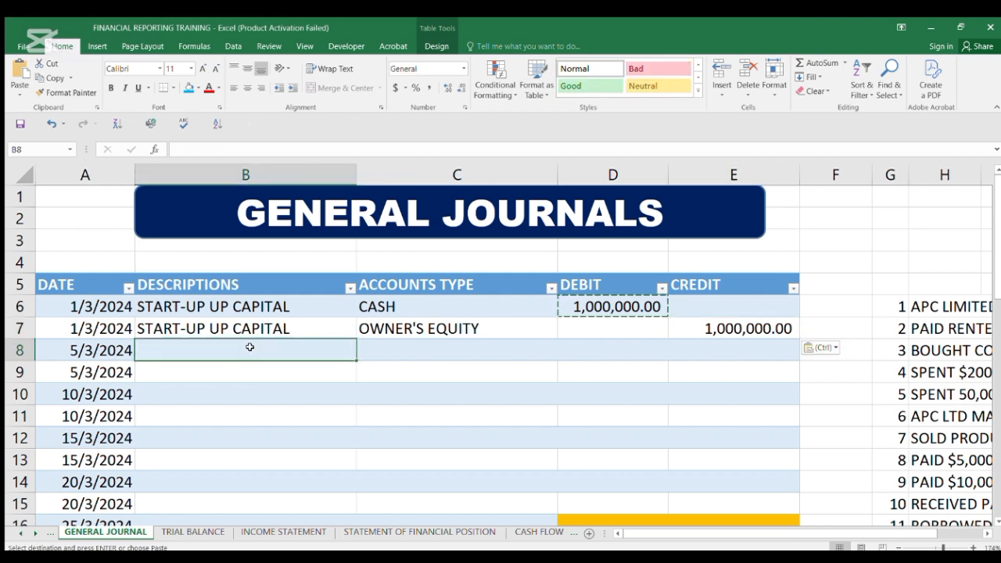
pyautogui.write('OFFICE RENT')
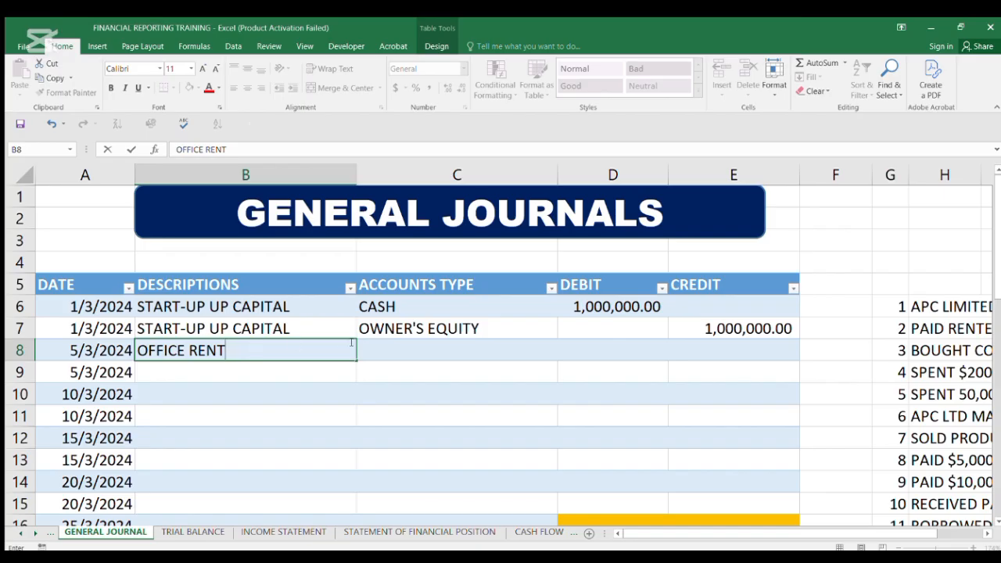
pyautogui.click(452, 344)
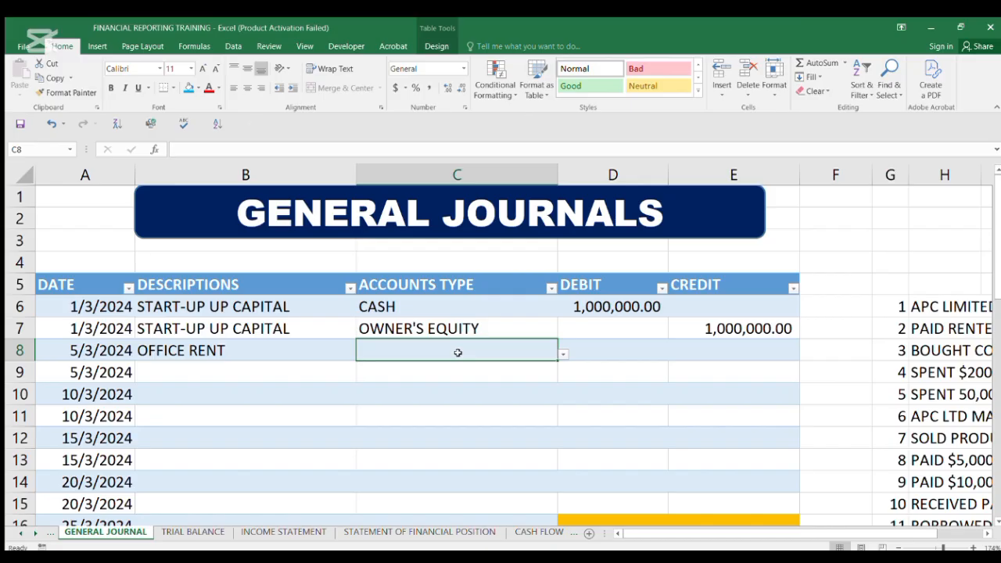
pyautogui.click(562, 354)
pyautogui.click(430, 365)
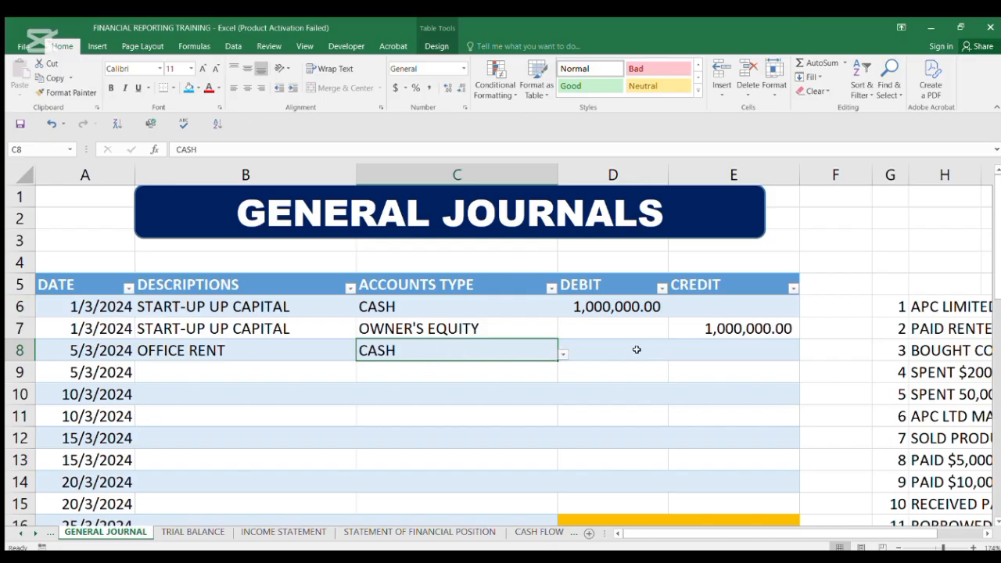
pyautogui.click(636, 350)
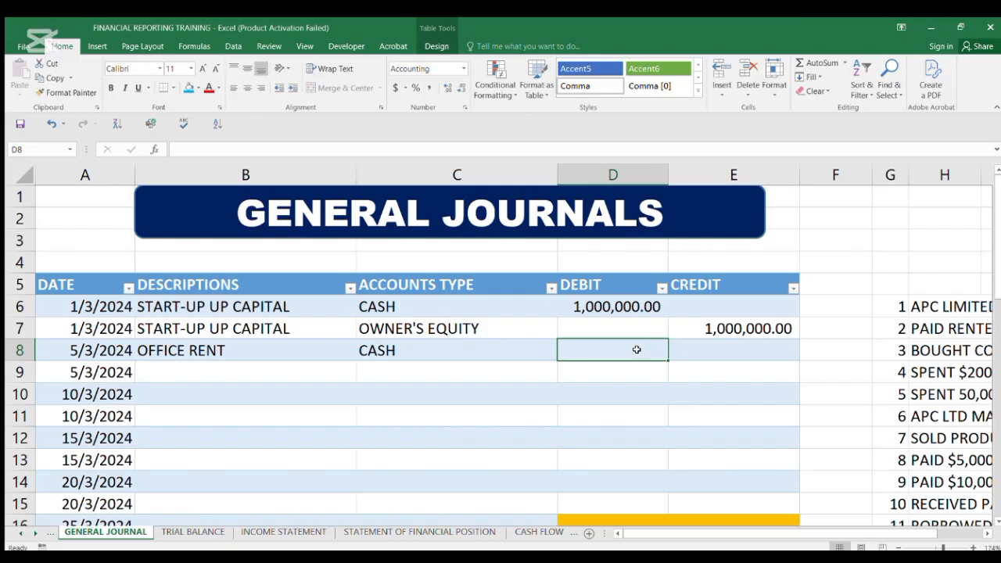
pyautogui.write('5000')
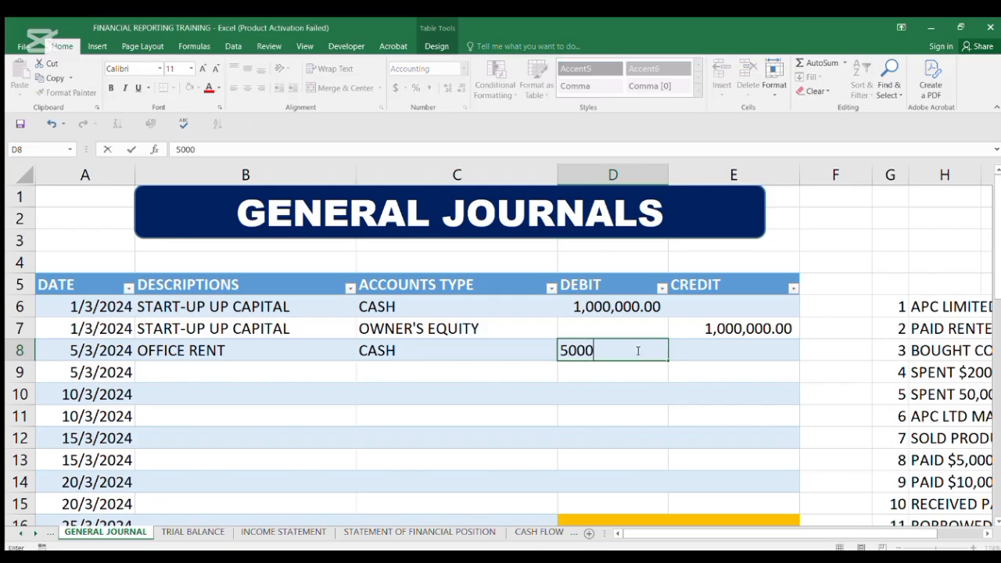
# Copy the OFFICE RENT description into B9 and set that entry's accounts type to RENT
pyautogui.click(166, 350)
pyautogui.hotkey('ctrl', 'c')
pyautogui.click(220, 370)
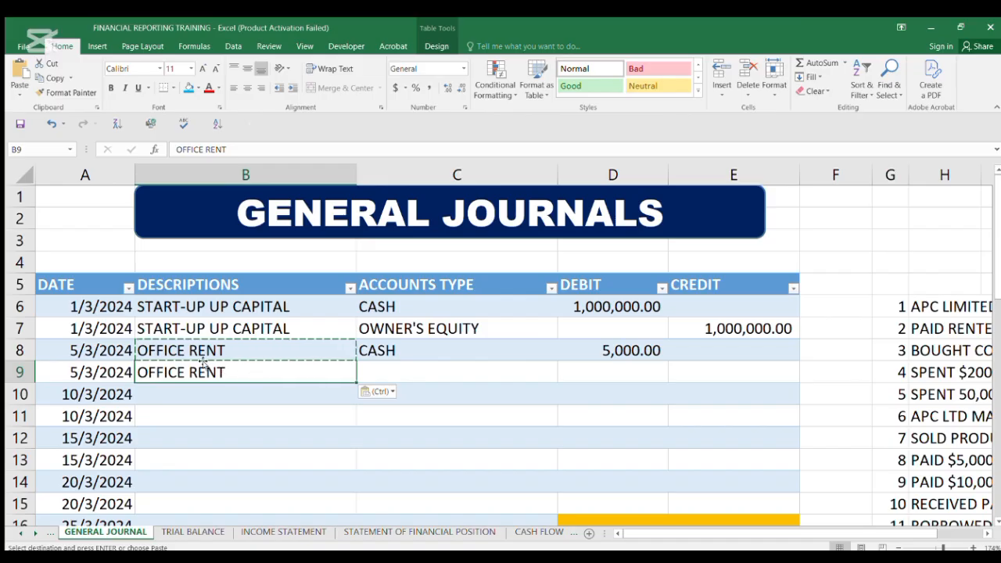
pyautogui.click(389, 373)
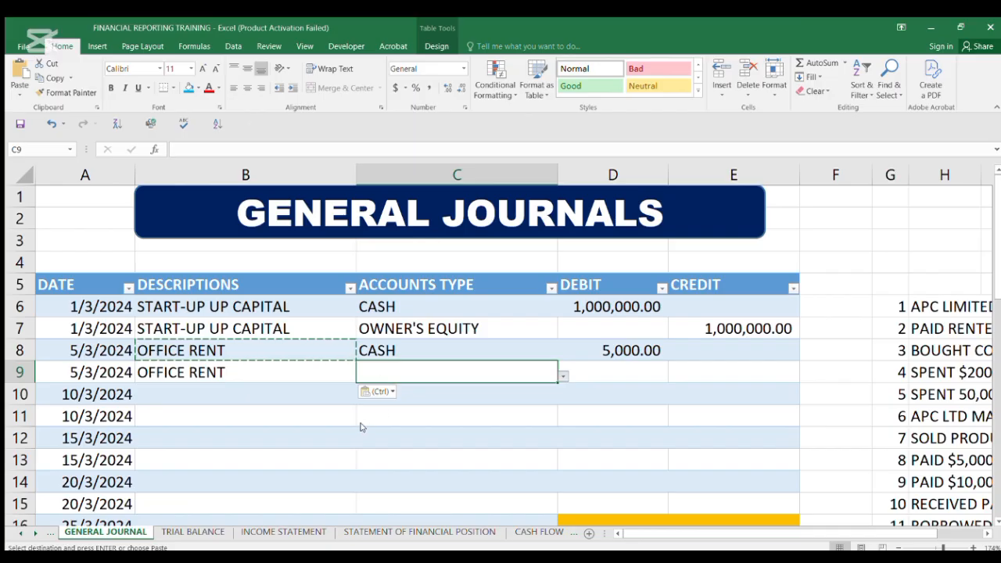
pyautogui.write('RENT')
pyautogui.click(719, 370)
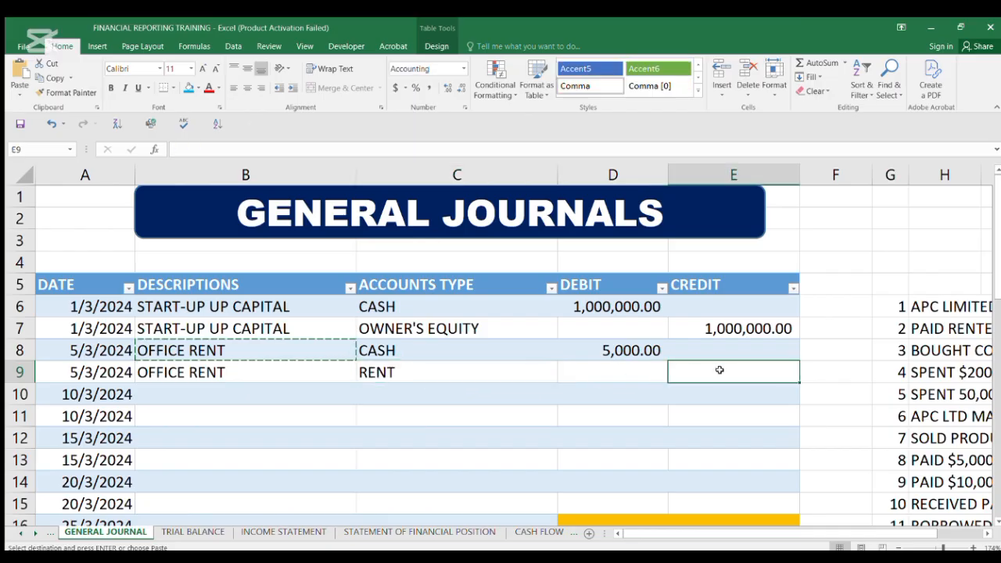
pyautogui.write('5000')
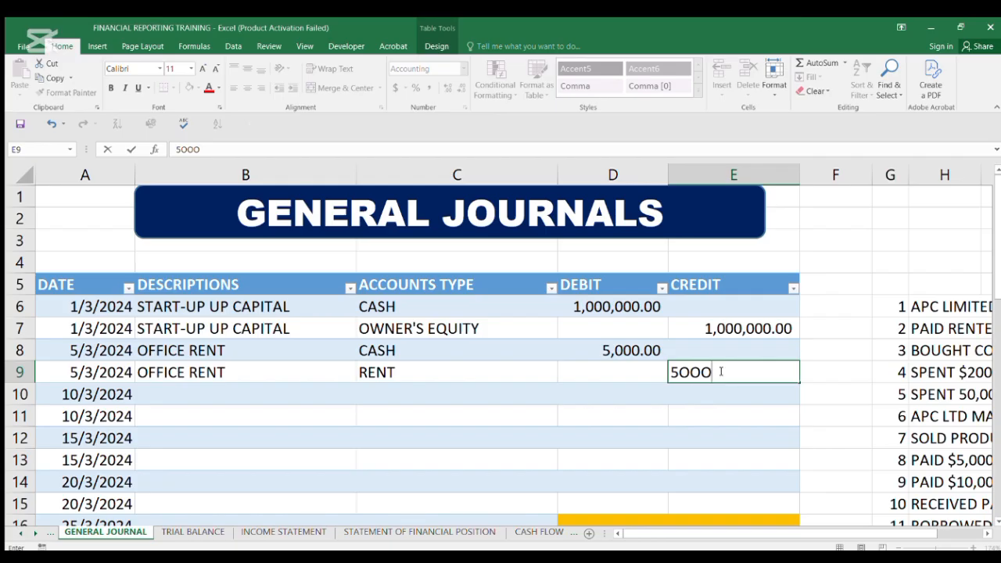
pyautogui.press('BackSpace')
pyautogui.press('BackSpace')
pyautogui.press('BackSpace')
pyautogui.press('BackSpace')
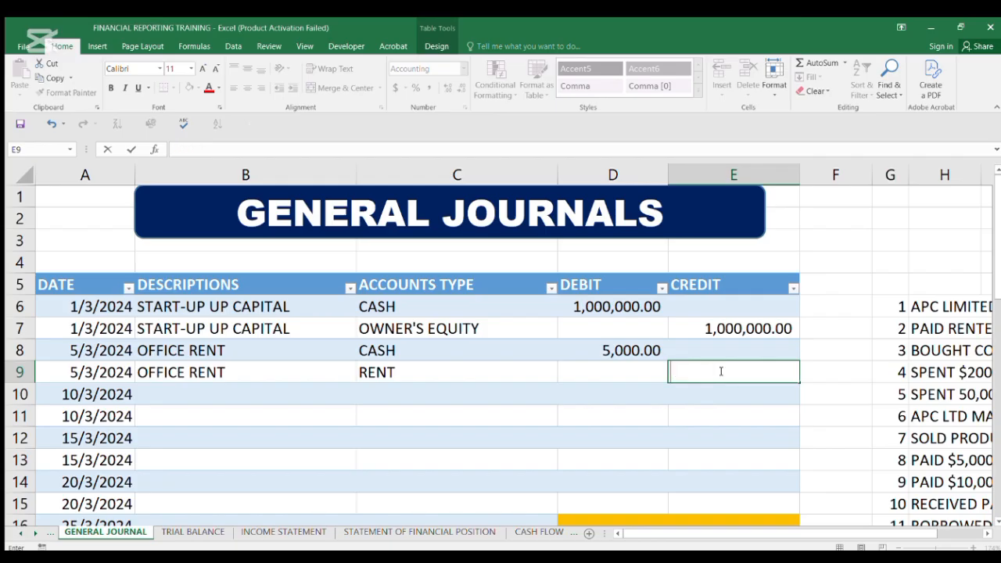
# Clear the CASH debit in D8, enter 5000 as its credit in E8, and enter 5000 as the RENT debit in D9
pyautogui.click(614, 352)
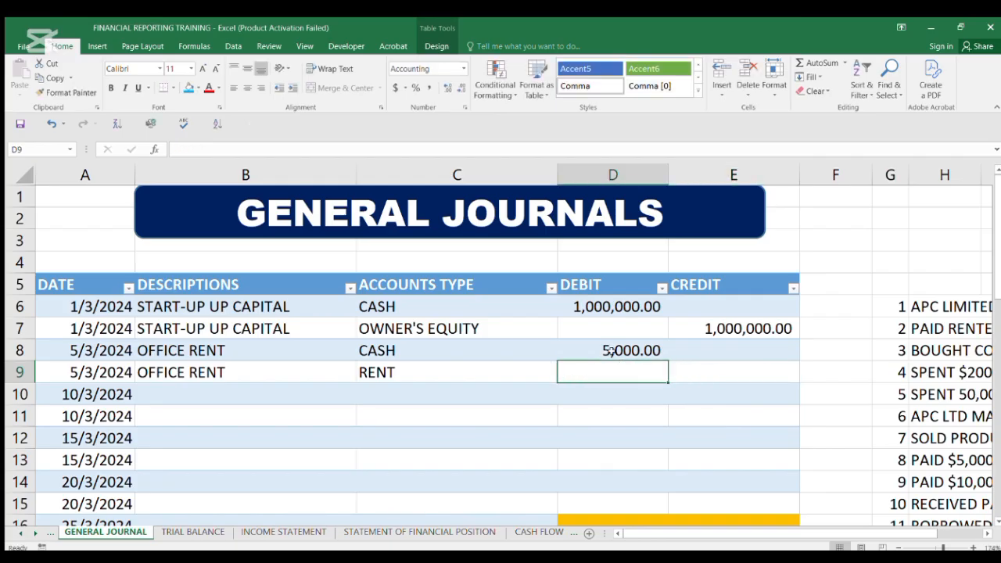
pyautogui.press('Delete')
pyautogui.click(731, 352)
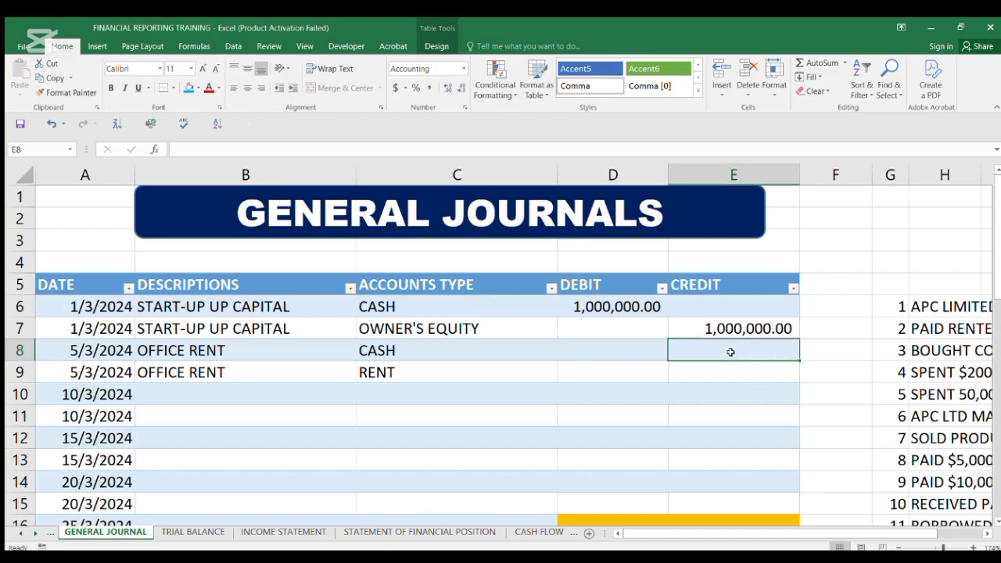
pyautogui.write('5000')
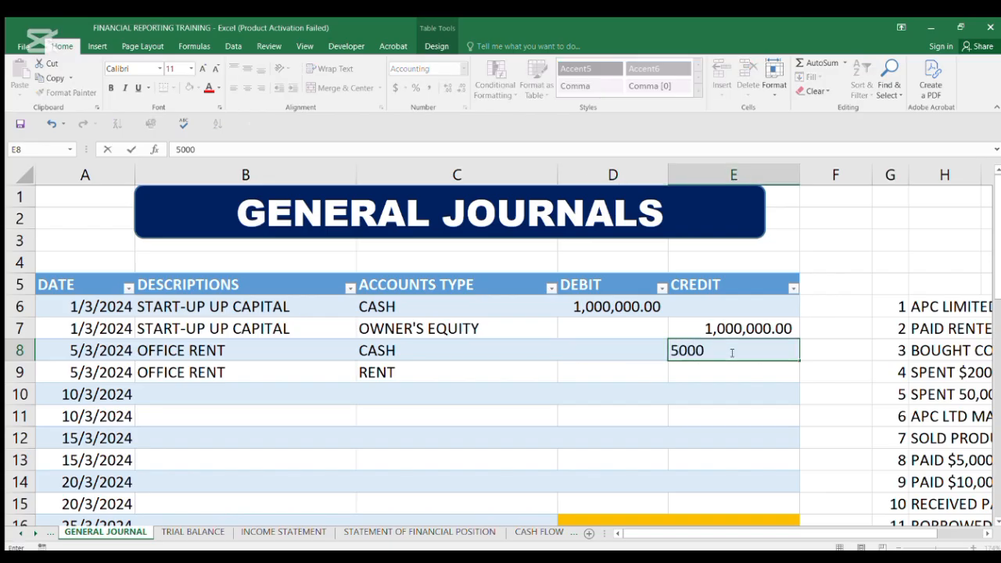
pyautogui.click(715, 364)
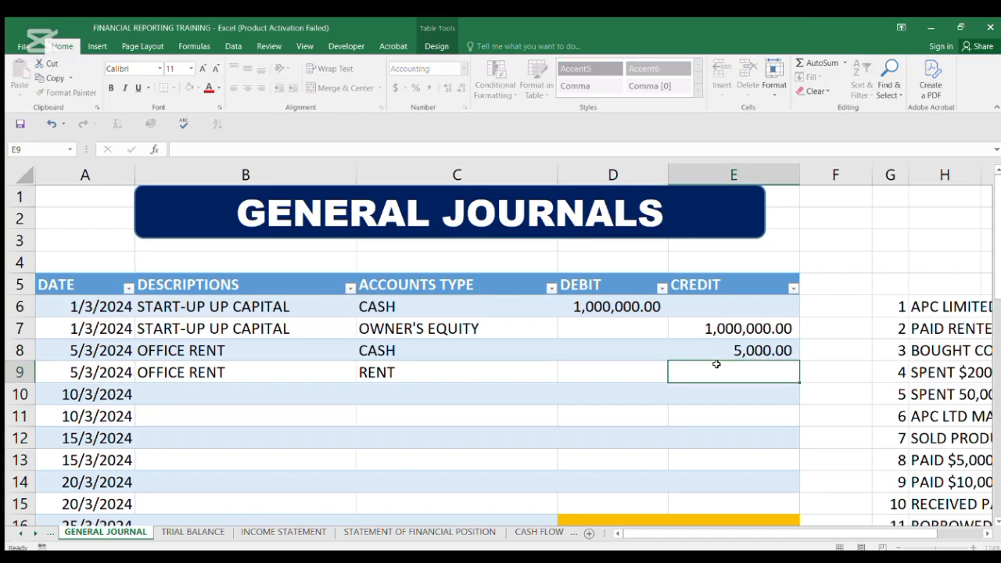
pyautogui.click(592, 369)
pyautogui.write('5000')
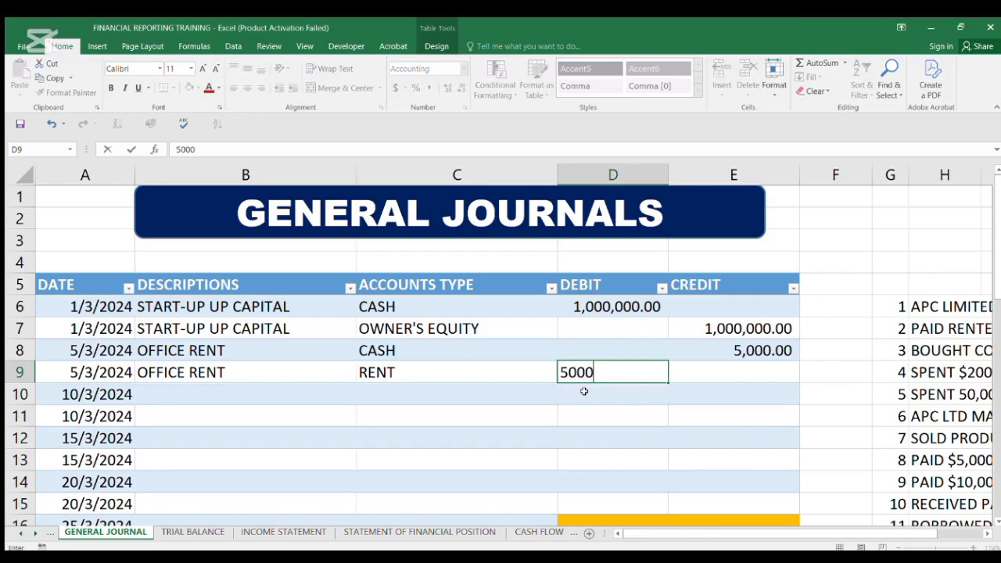
pyautogui.click(583, 394)
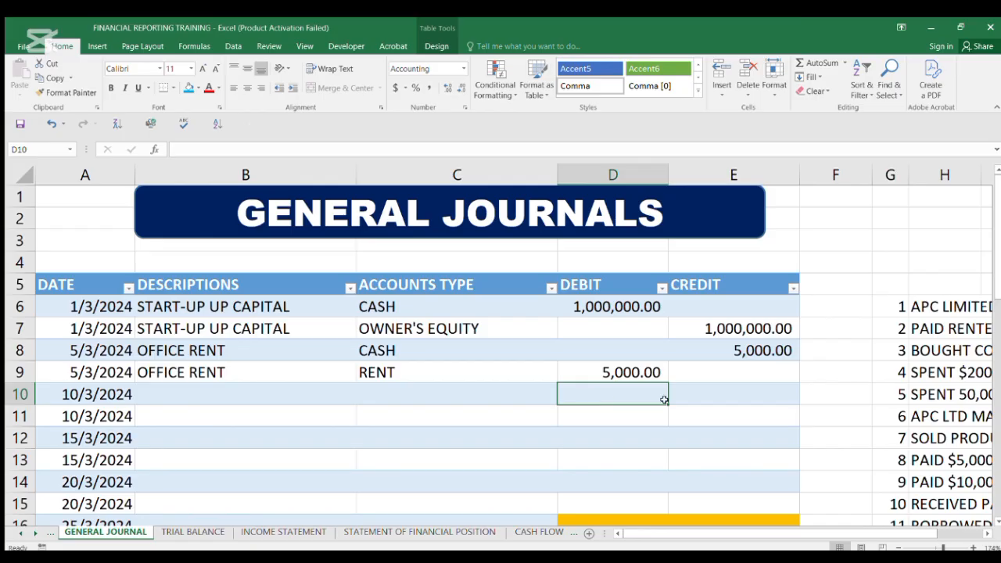
# Enter OFFICE EQUIPMENT as the description of the first 10/3/2024 entry in B10
pyautogui.click(198, 372)
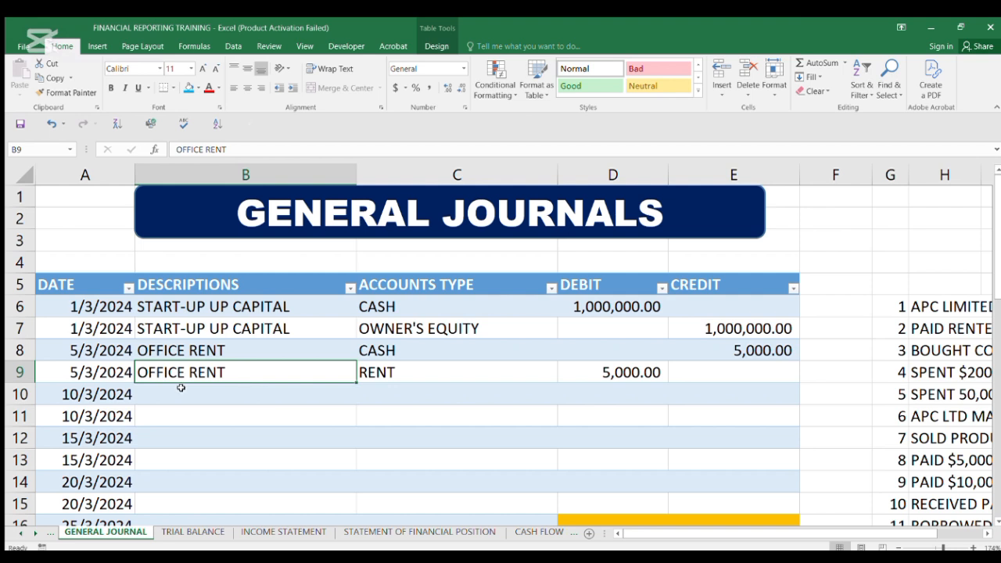
pyautogui.click(180, 388)
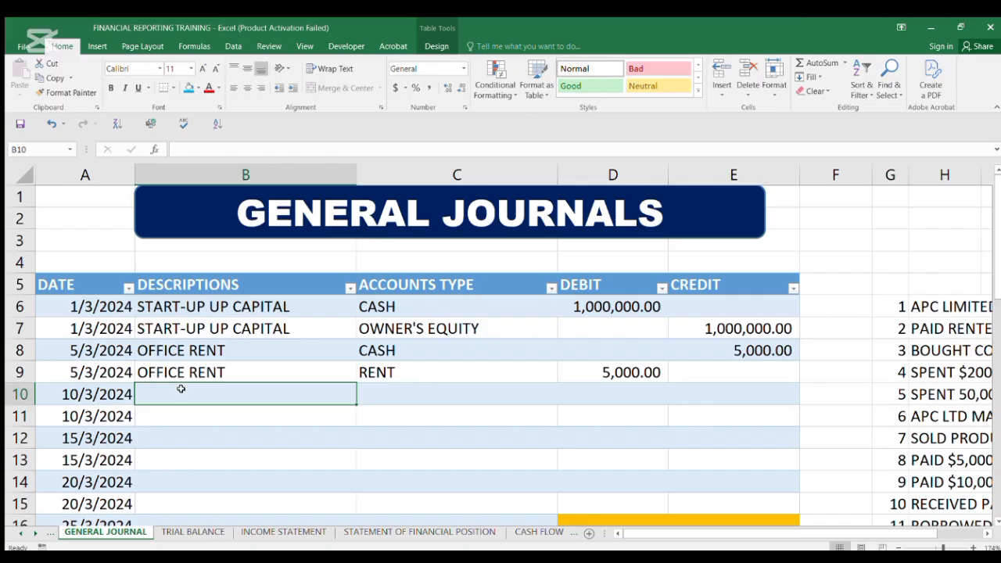
pyautogui.write('OFFICE')
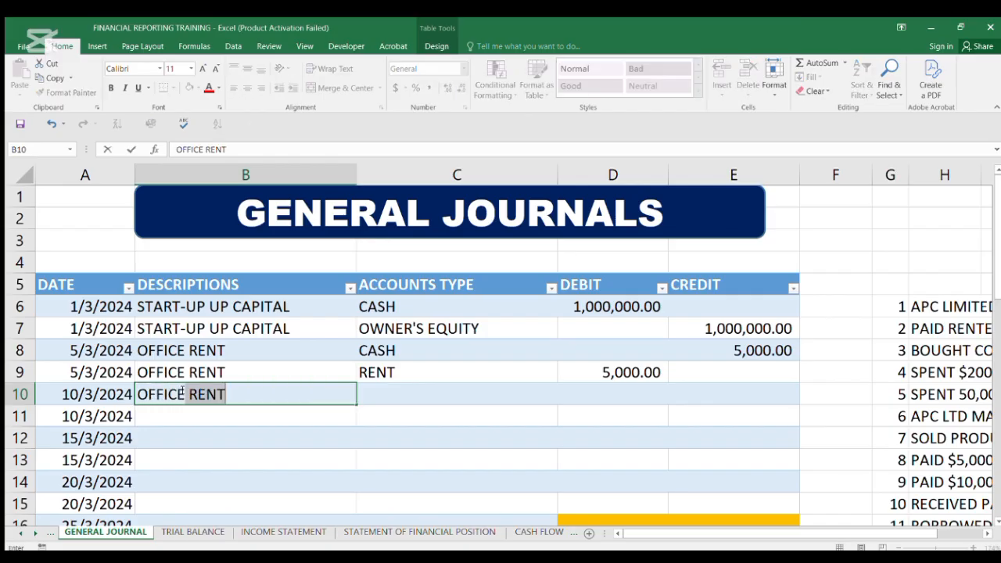
pyautogui.write(' EQU')
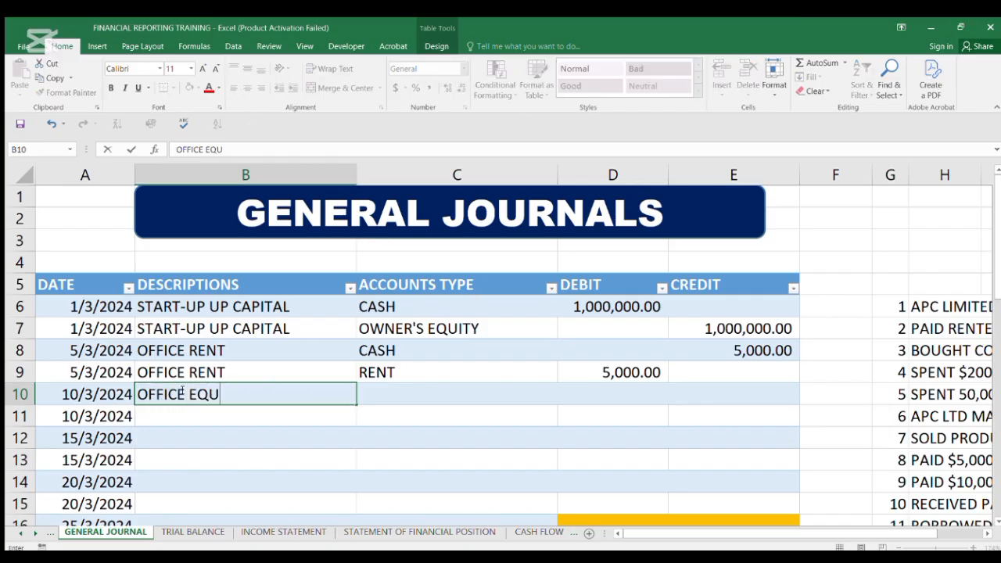
pyautogui.write('IPMENT')
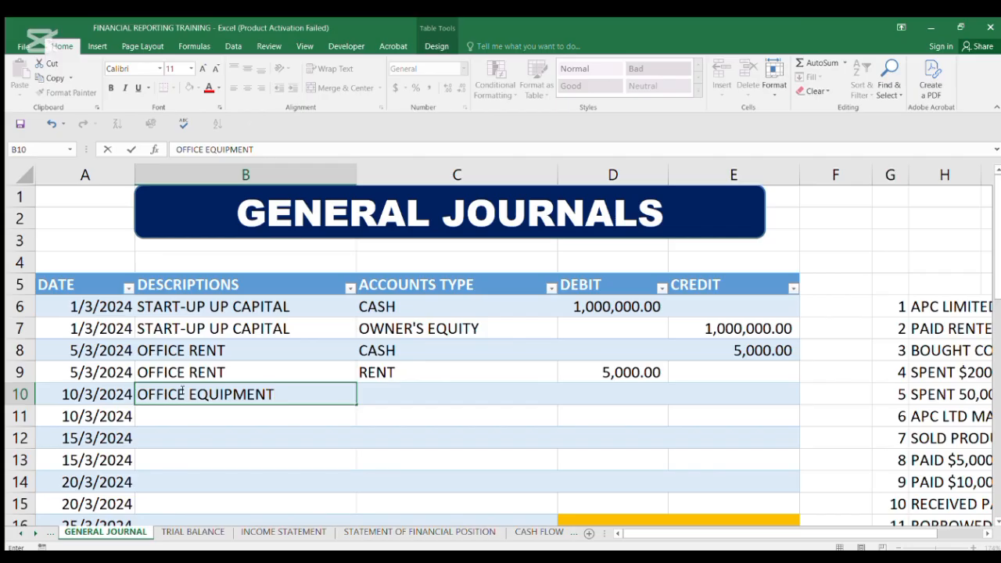
pyautogui.click(508, 442)
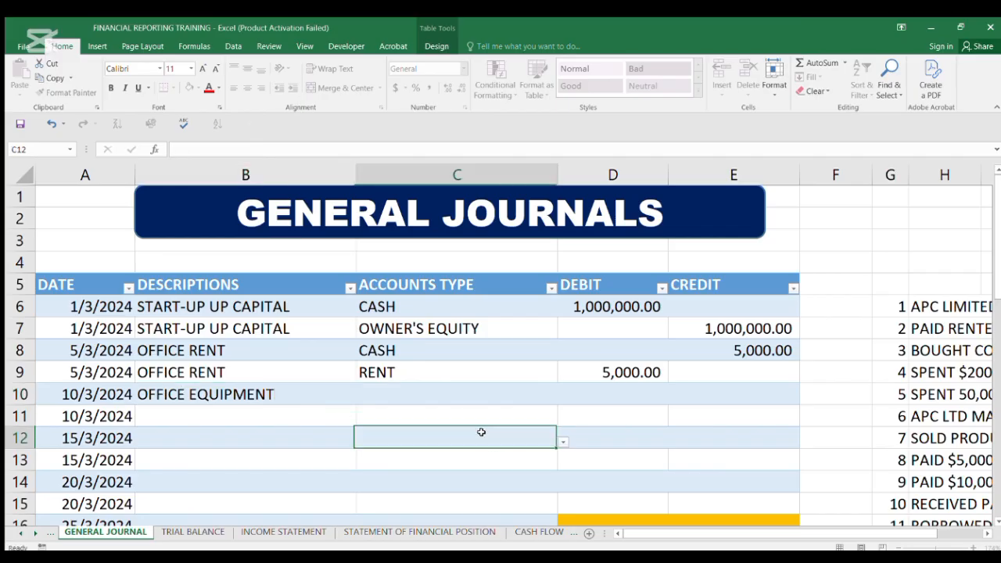
pyautogui.click(204, 395)
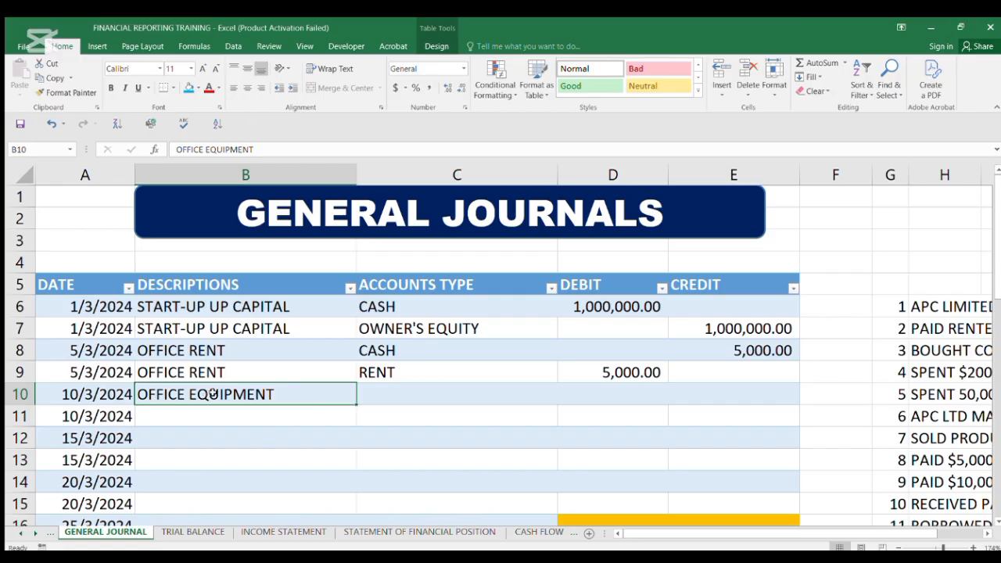
# Set the accounts type of the row 10 OFFICE EQUIPMENT entry to CASH and its credit to 50000
pyautogui.click(400, 394)
pyautogui.click(561, 398)
pyautogui.click(383, 412)
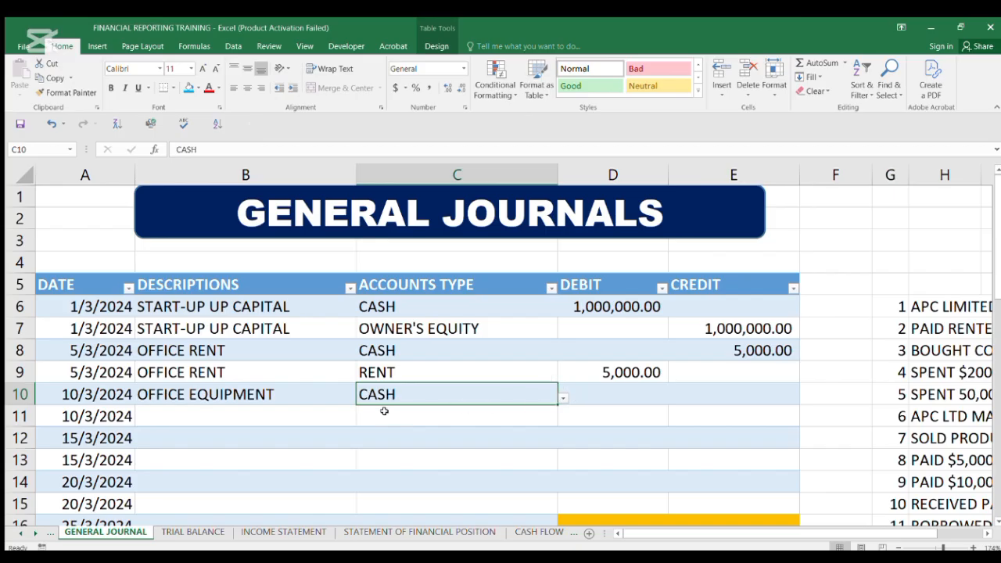
pyautogui.click(692, 395)
pyautogui.write('50000')
pyautogui.click(736, 411)
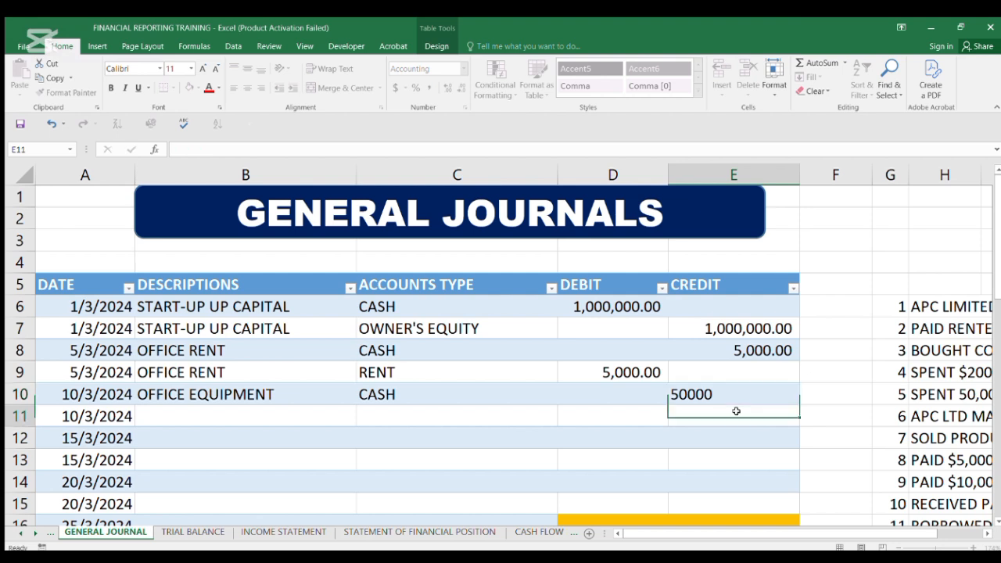
# Copy the OFFICE EQUIPMENT description from B10 into B11 and select that entry's accounts type cell
pyautogui.click(231, 393)
pyautogui.hotkey('ctrl', 'c')
pyautogui.click(234, 415)
pyautogui.hotkey('ctrl', 'v')
pyautogui.click(383, 414)
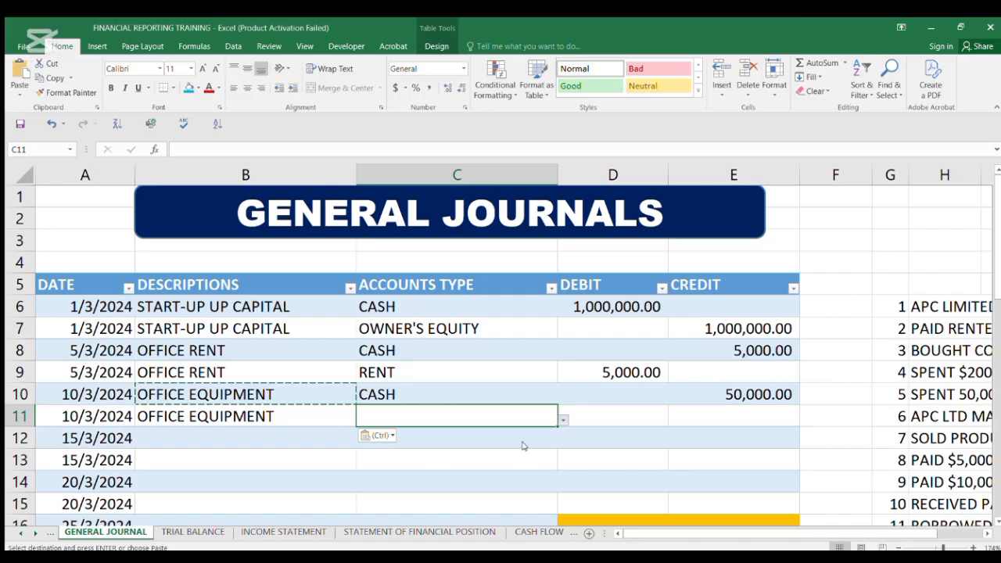
# Set the accounts type of the row 11 office equipment entry to EQUIPMENT and its debit to 50000
pyautogui.write('EQUIPMENT')
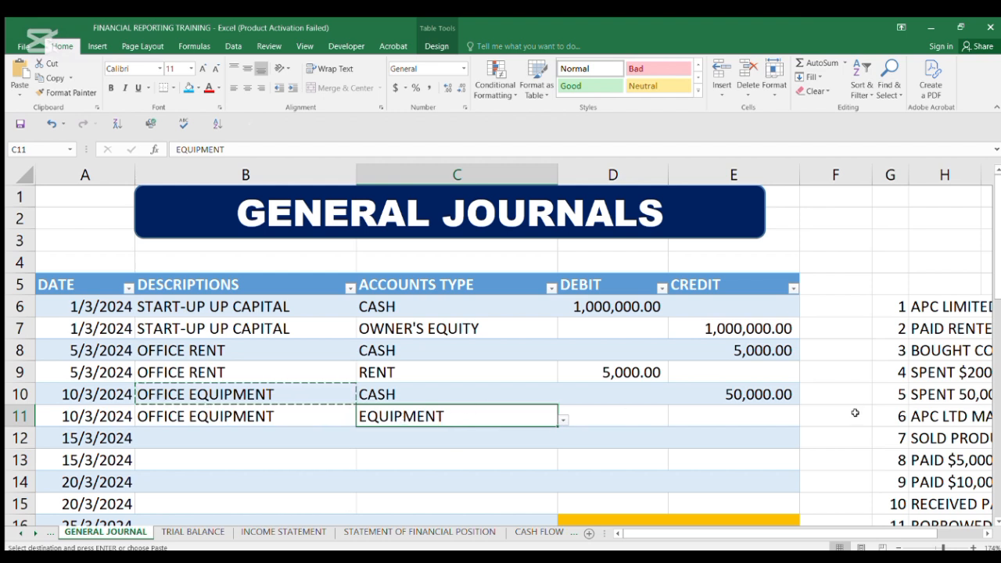
pyautogui.click(606, 418)
pyautogui.write('50000')
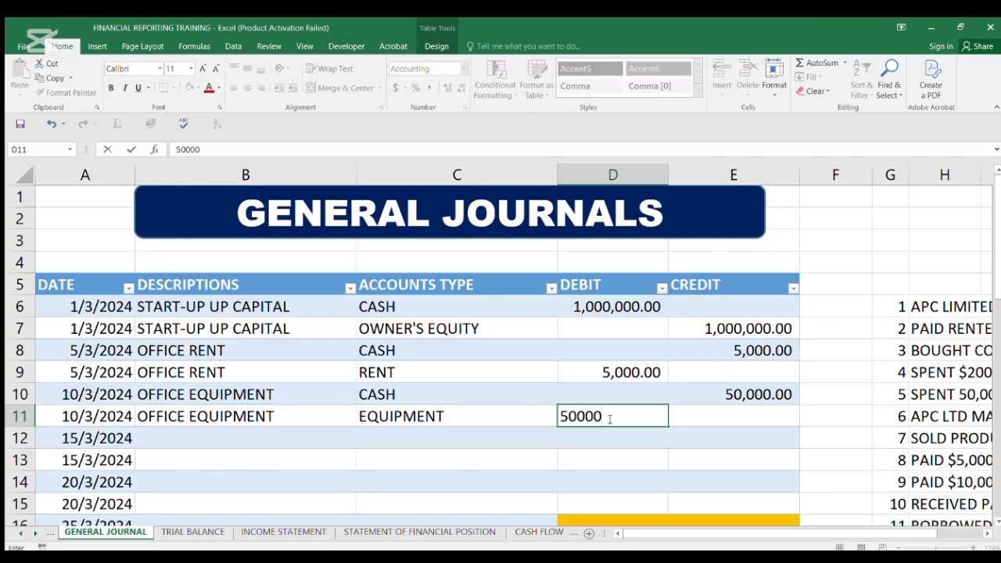
pyautogui.press('Return')
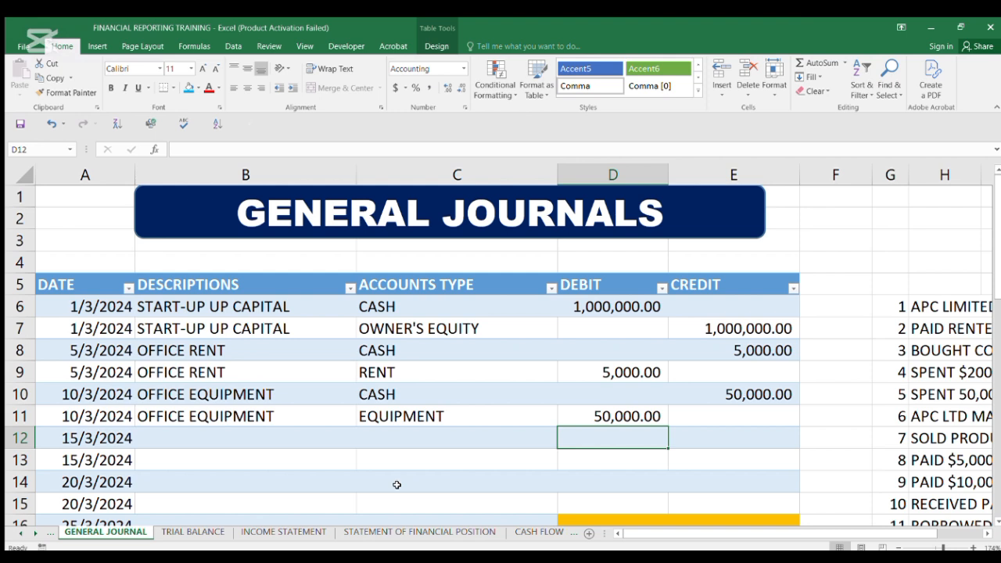
# Enter SOFTWARE DEVELOPMENT as the description of the first 15/3/2024 entry in B12
pyautogui.click(182, 436)
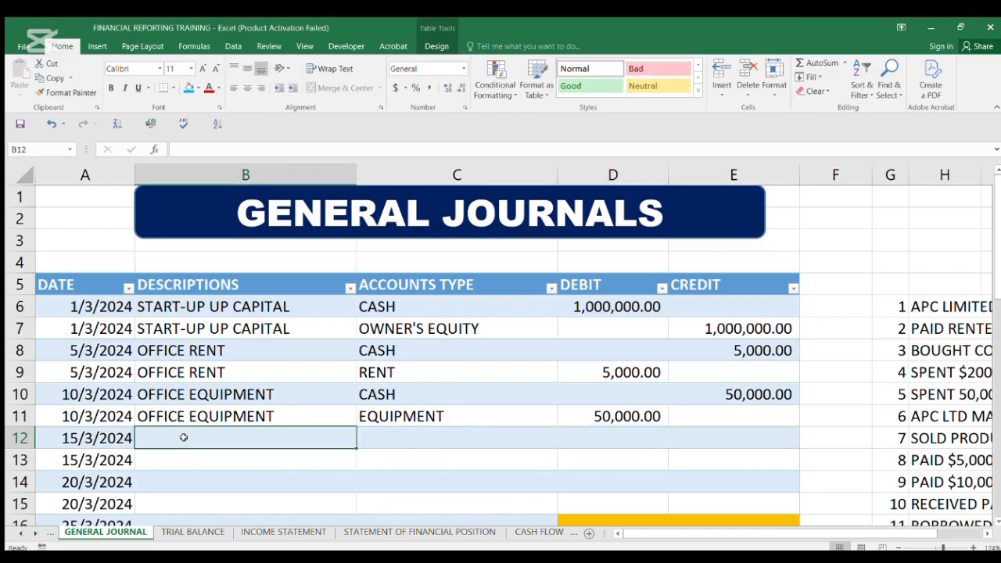
pyautogui.write('SOCFT')
pyautogui.press('BackSpace')
pyautogui.press('BackSpace')
pyautogui.press('BackSpace')
pyautogui.write('FTE')
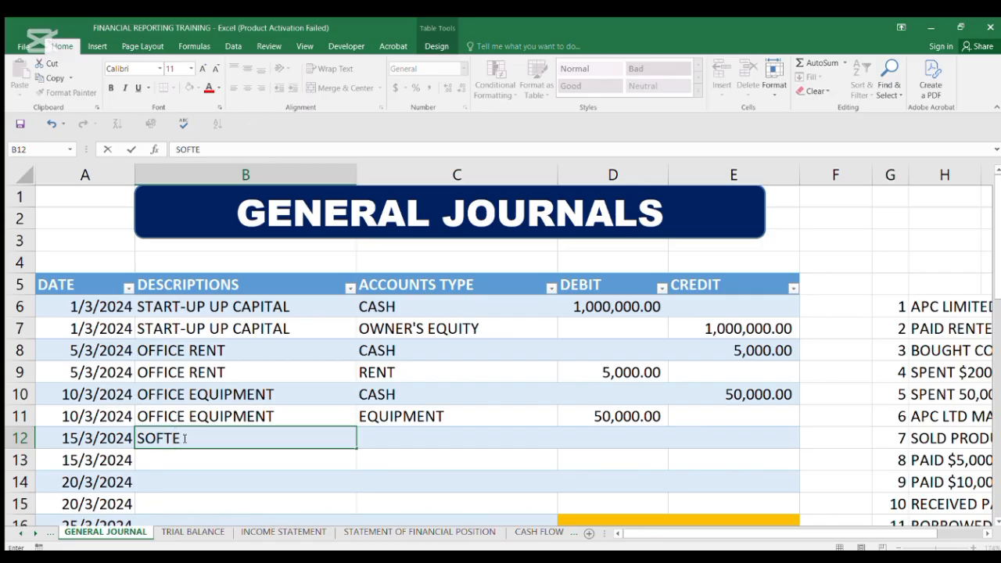
pyautogui.press('BackSpace')
pyautogui.write('WARE DE')
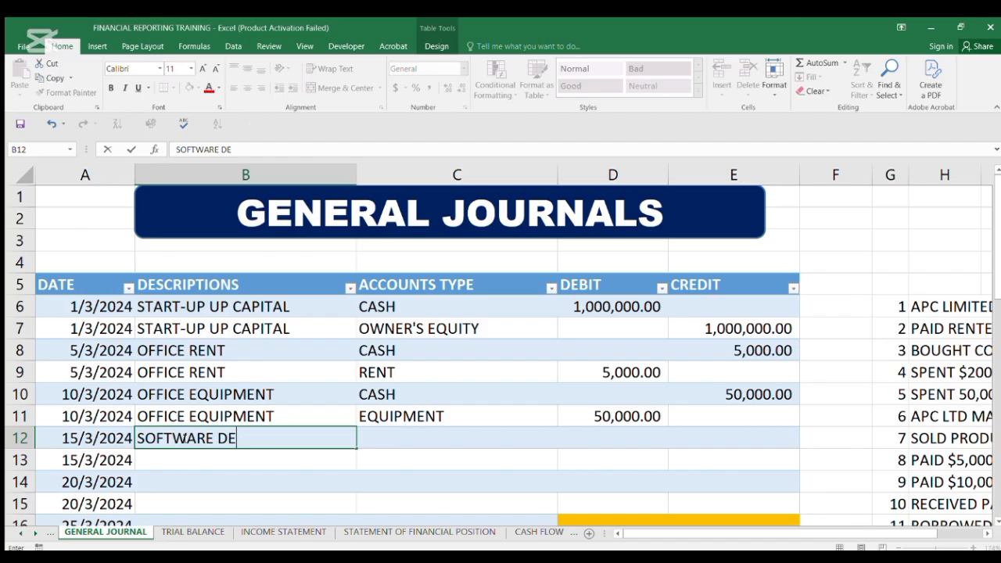
pyautogui.write('VELOP')
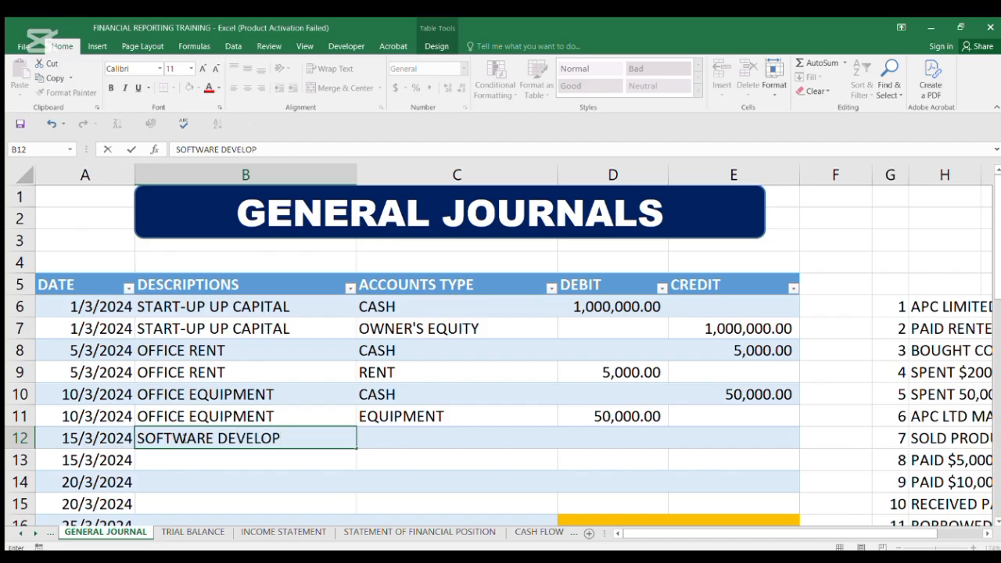
pyautogui.write('MENT')
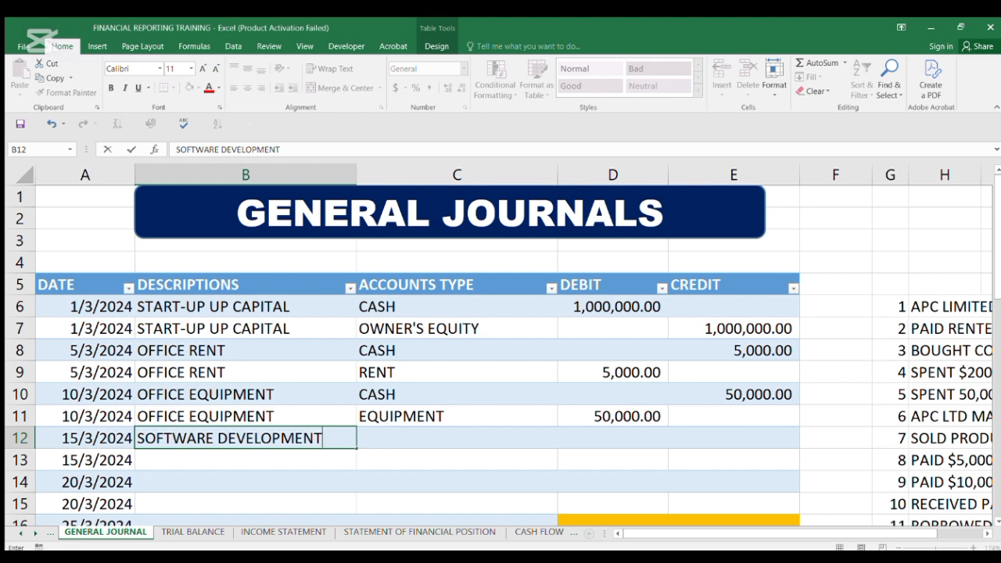
pyautogui.click(390, 436)
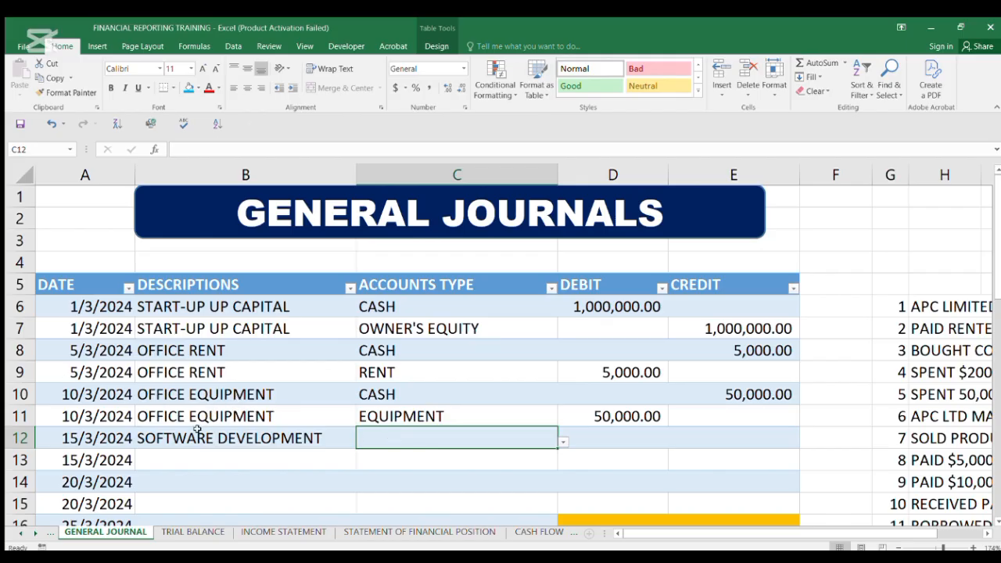
# Extend the description in B10 to OFFICE EQUIPMENT PURCHASE
pyautogui.doubleClick(285, 393)
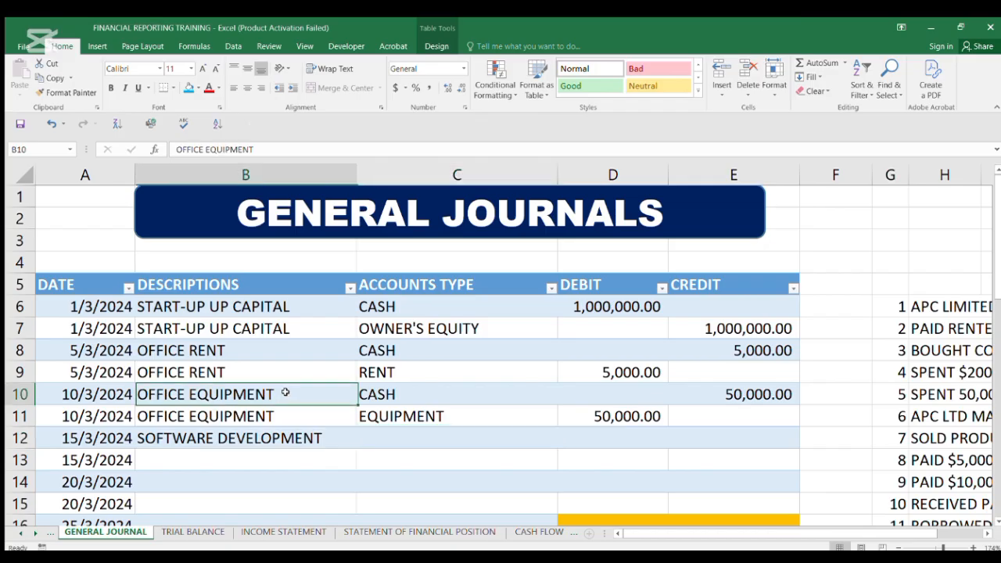
pyautogui.write('PU')
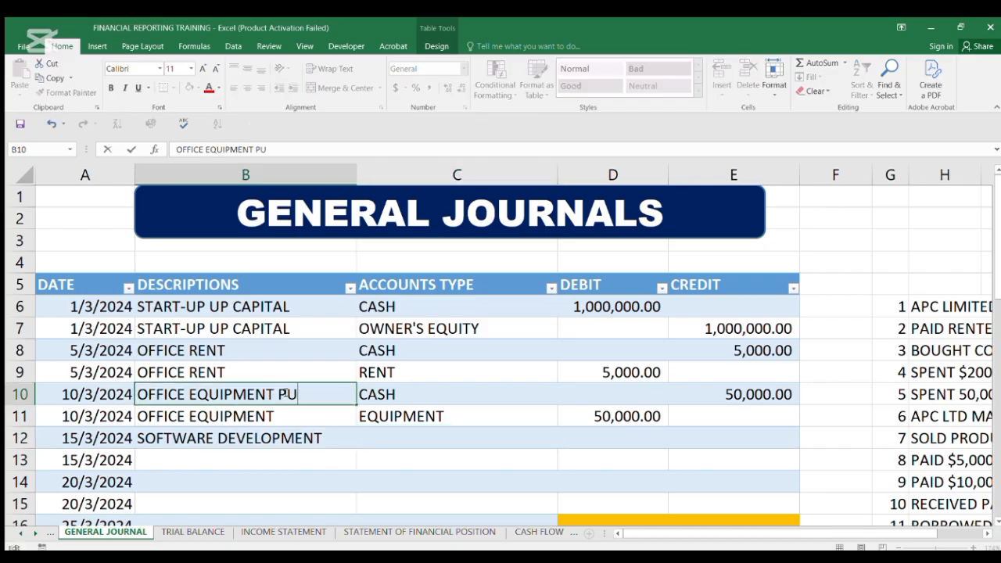
pyautogui.write('RCHASES')
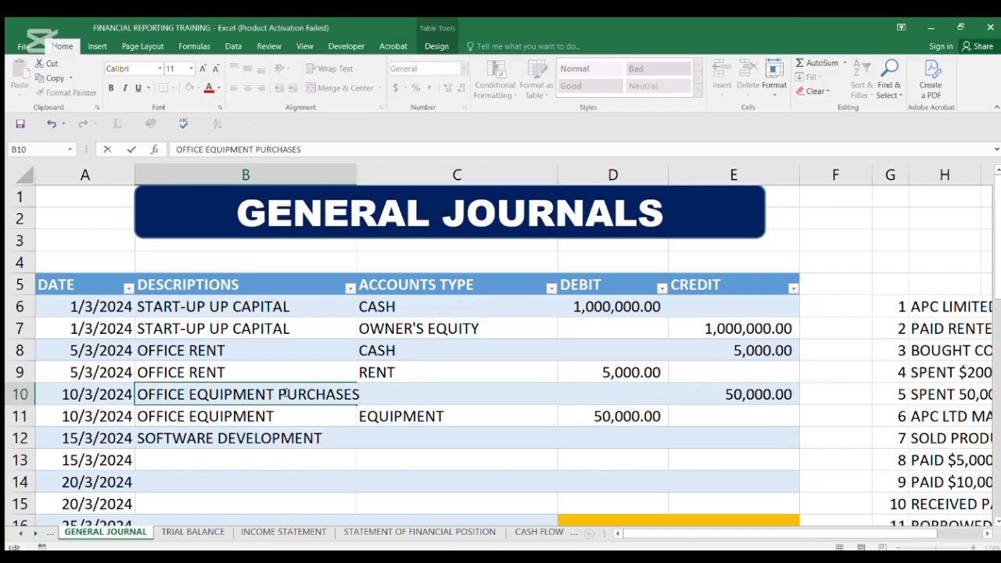
pyautogui.press('Return')
pyautogui.press('Return')
# Copy the OFFICE EQUIPMENT PURCHASE description from B10 into B11
pyautogui.click(230, 393)
pyautogui.hotkey('ctrl', 'c')
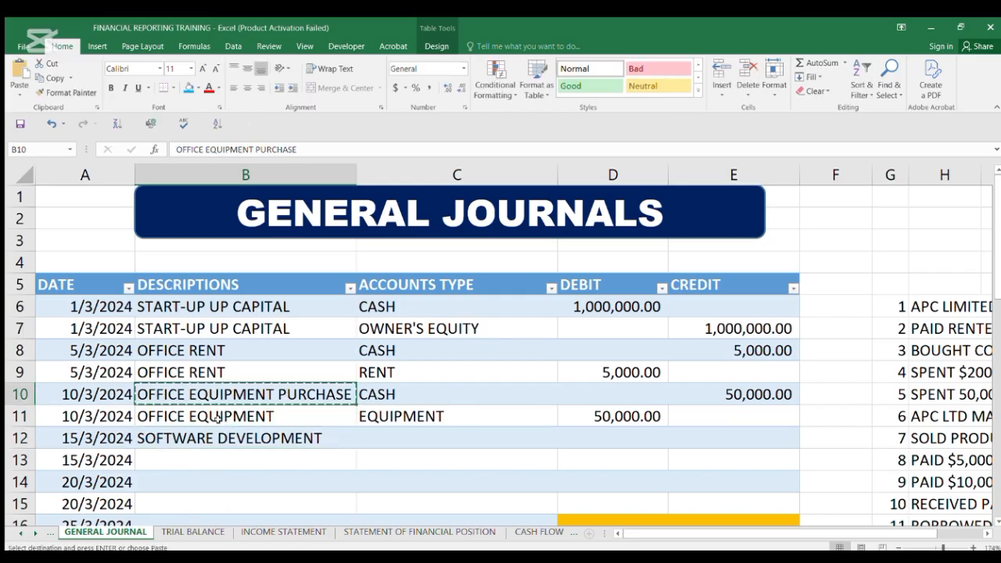
pyautogui.press('Down')
pyautogui.hotkey('ctrl', 'v')
pyautogui.click(204, 347)
pyautogui.press('Down')
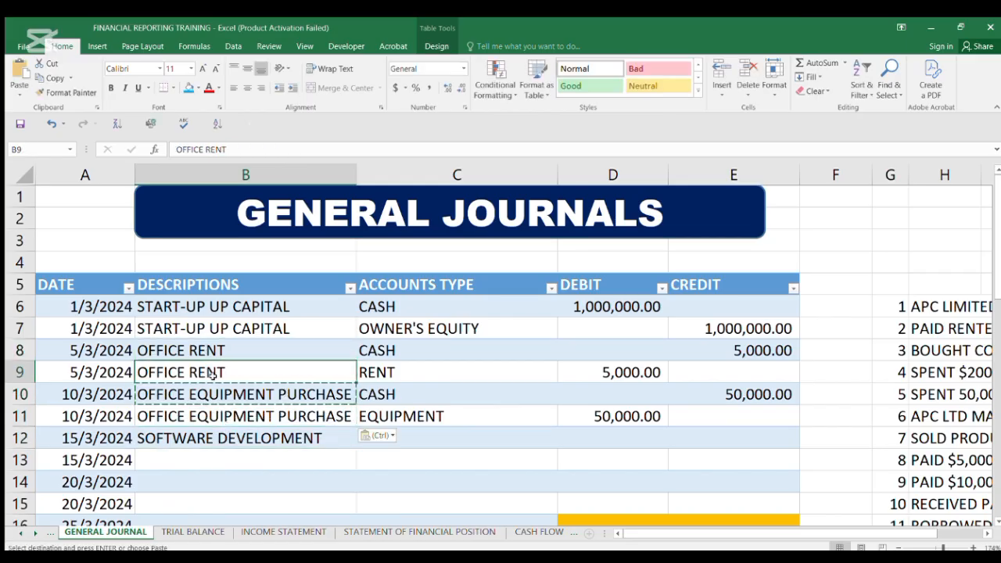
pyautogui.click(178, 328)
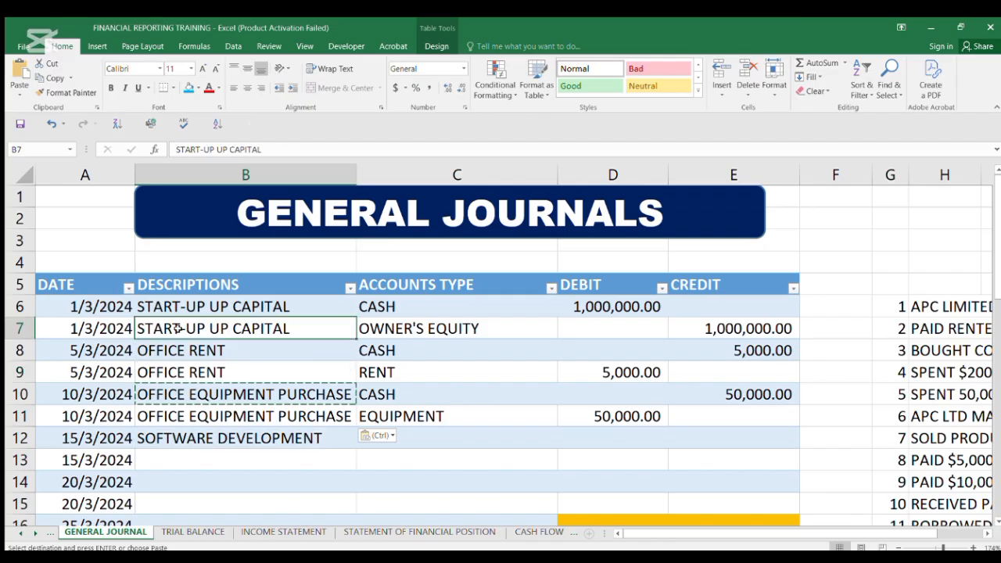
pyautogui.click(195, 439)
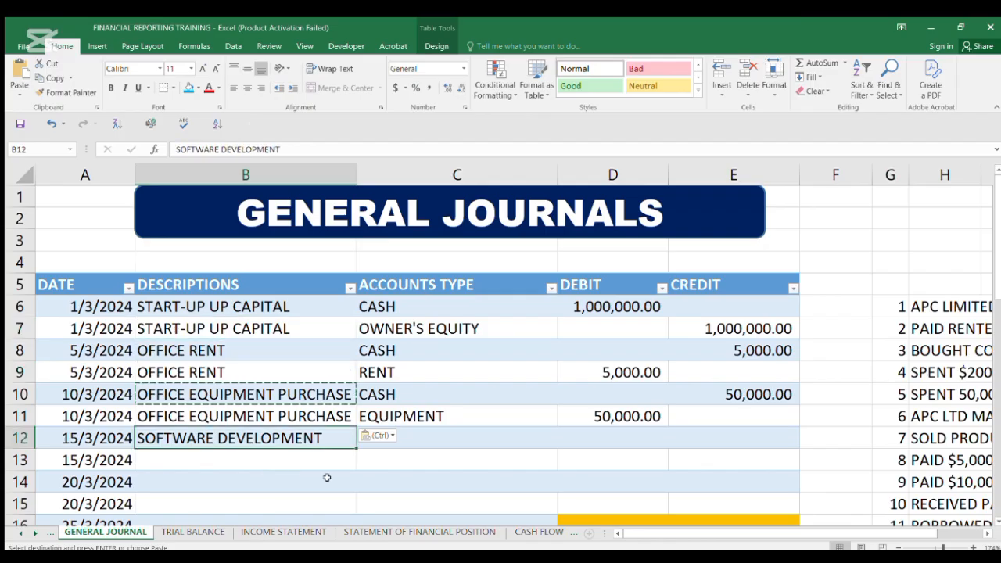
# Set the accounts type of the row 12 SOFTWARE DEVELOPMENT entry to CASH and its credit to 200,000
pyautogui.click(425, 437)
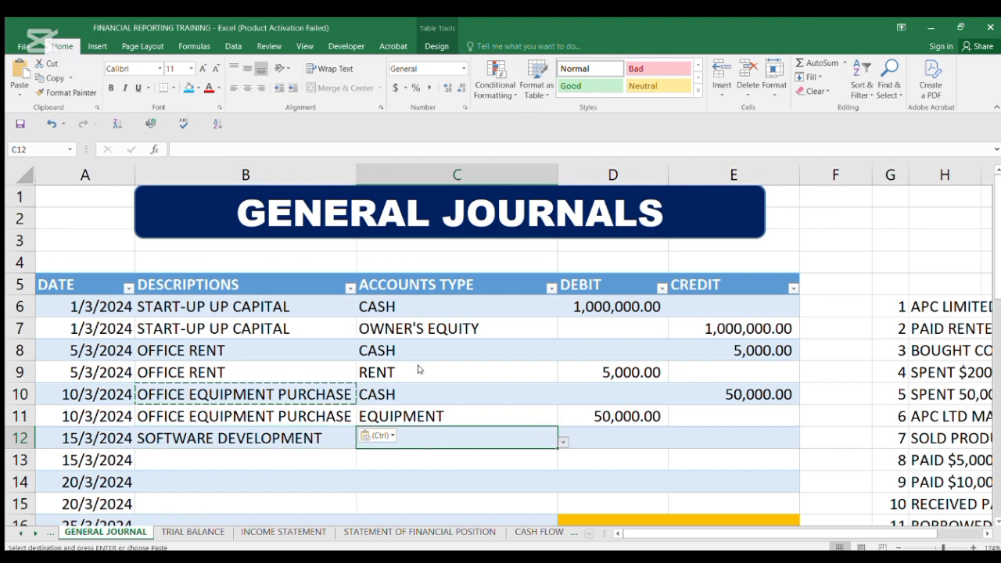
pyautogui.click(688, 437)
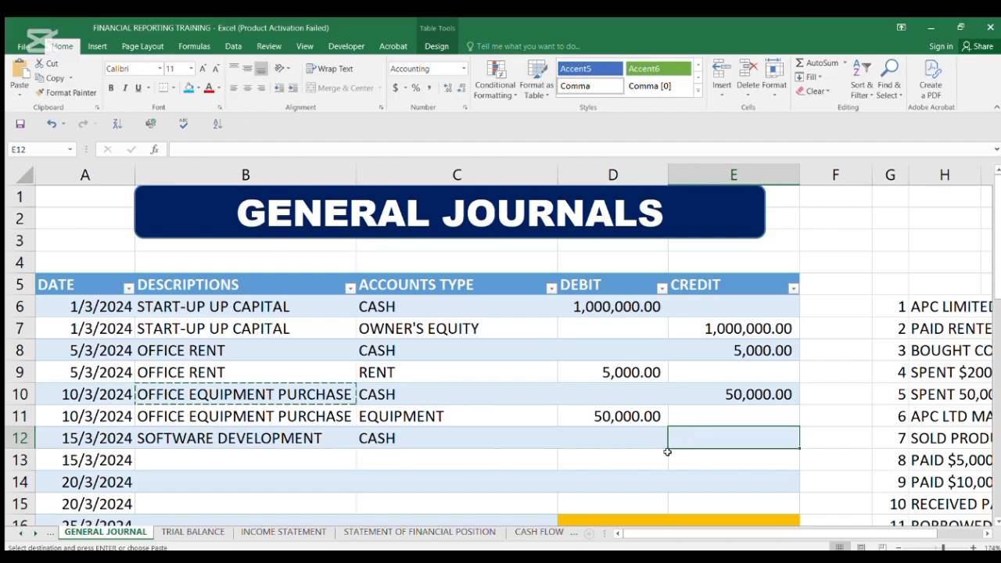
pyautogui.write('200')
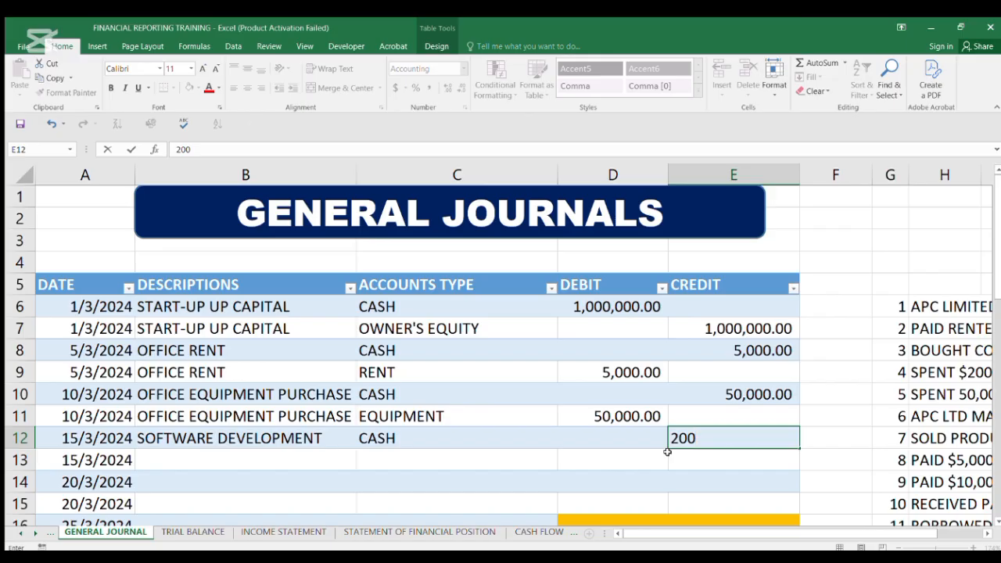
pyautogui.write(',000')
pyautogui.press('Return')
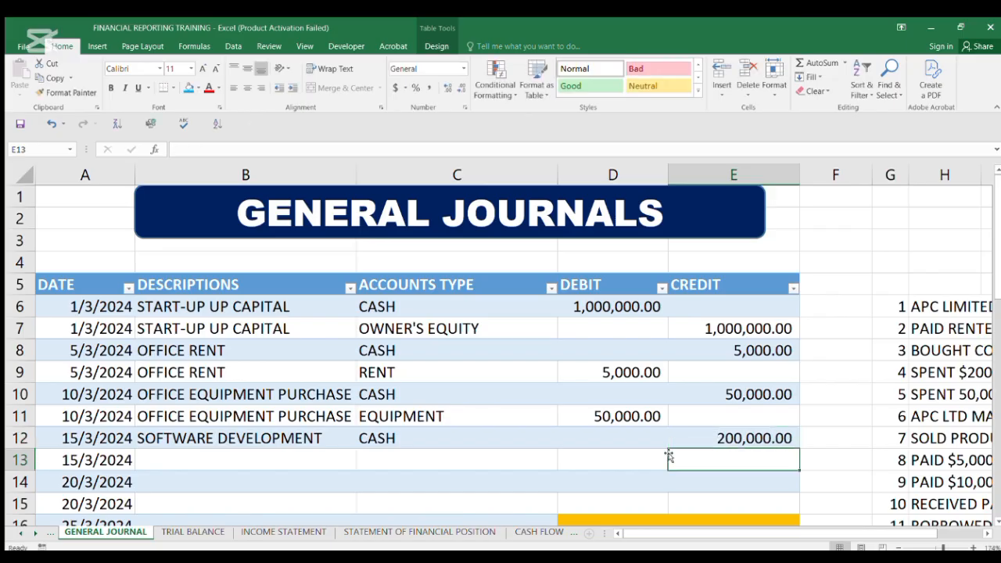
# Copy the SOFTWARE DEVELOPMENT description from B12 into B13
pyautogui.click(297, 440)
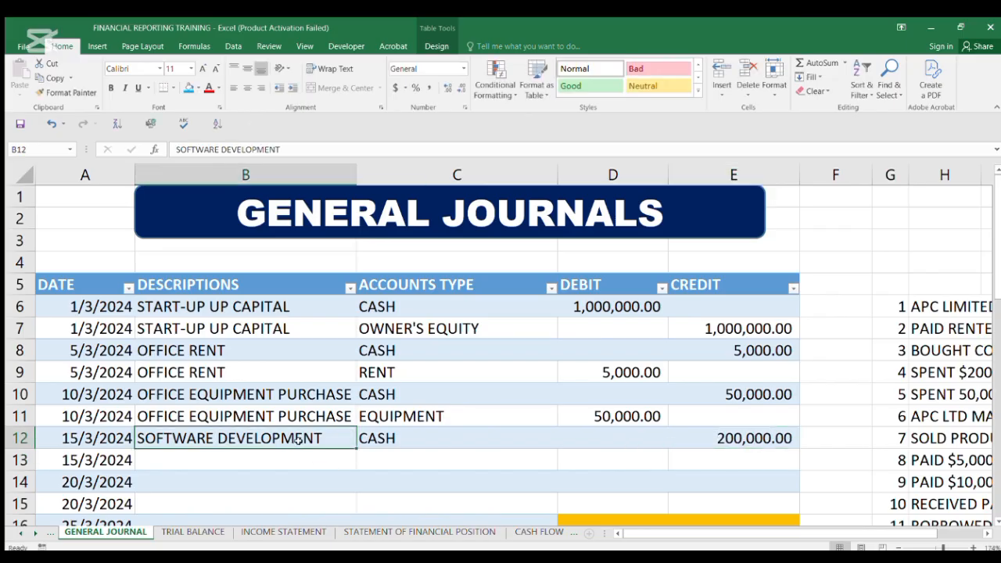
pyautogui.hotkey('ctrl', 'c')
pyautogui.click(281, 460)
pyautogui.hotkey('ctrl', 'v')
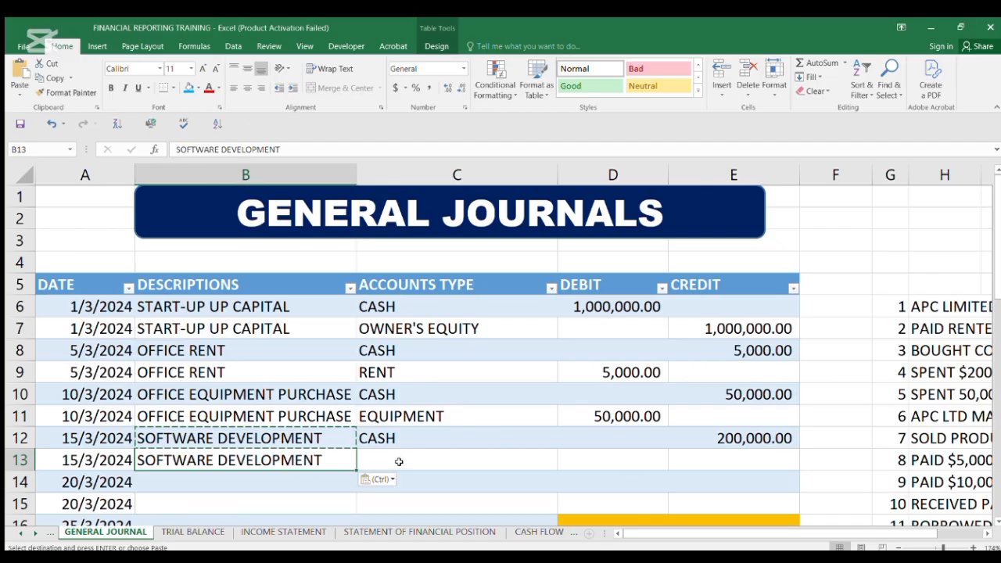
# Set the accounts type of the row 13 SOFTWARE DEVELOPMENT entry to RESEARCH & DEVELOPMENT and its debit to 200,000
pyautogui.click(469, 461)
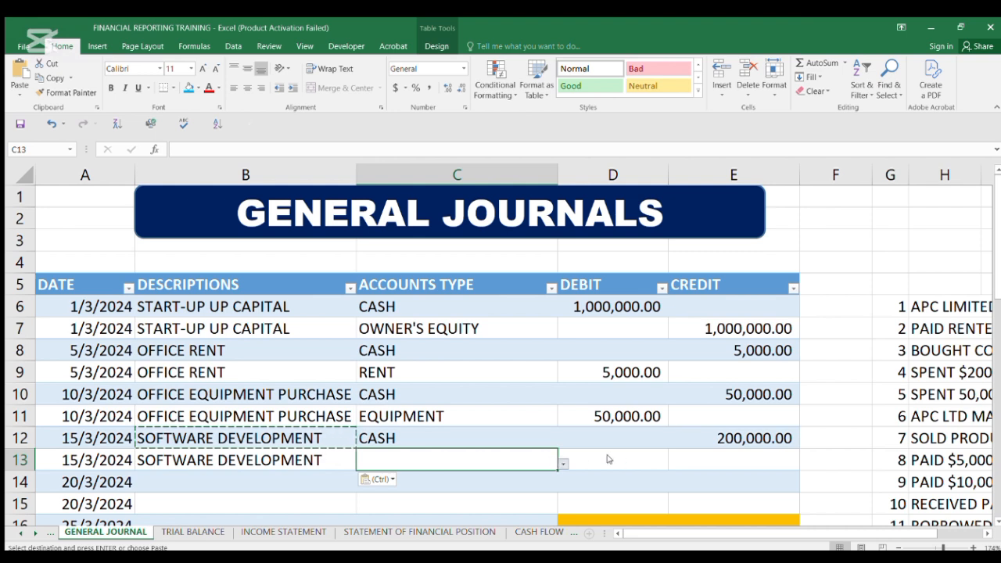
pyautogui.click(403, 391)
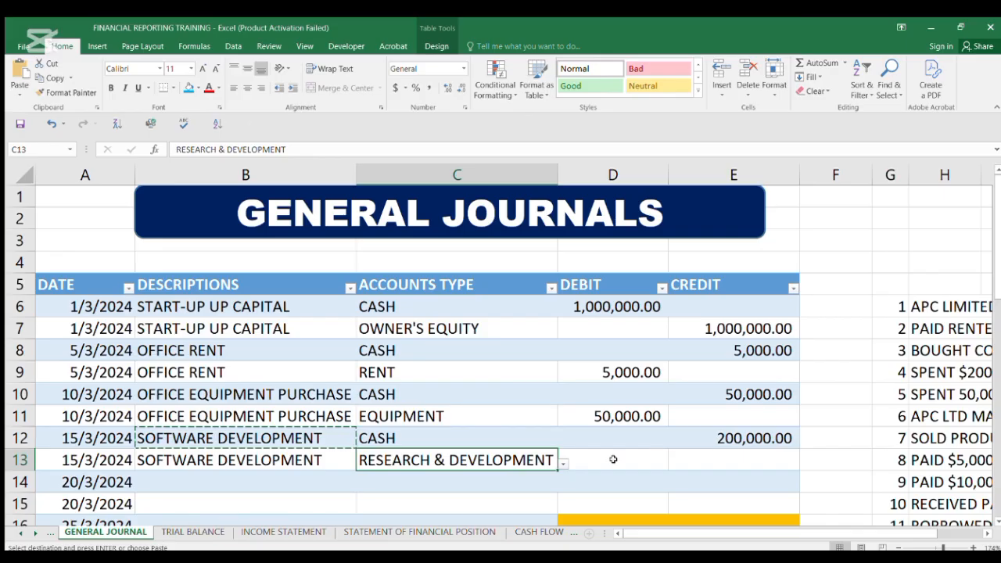
pyautogui.click(331, 469)
pyautogui.click(599, 459)
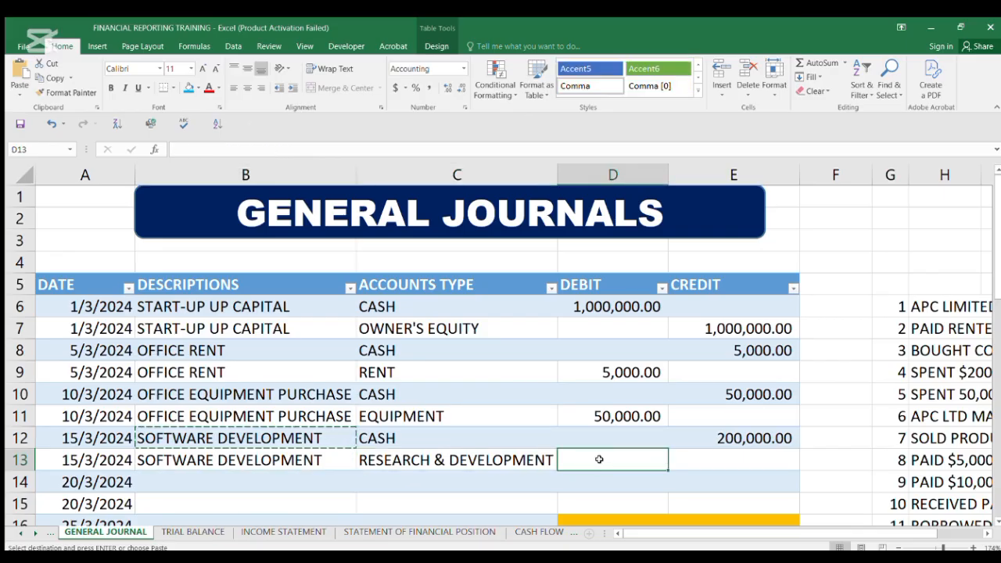
pyautogui.write('200')
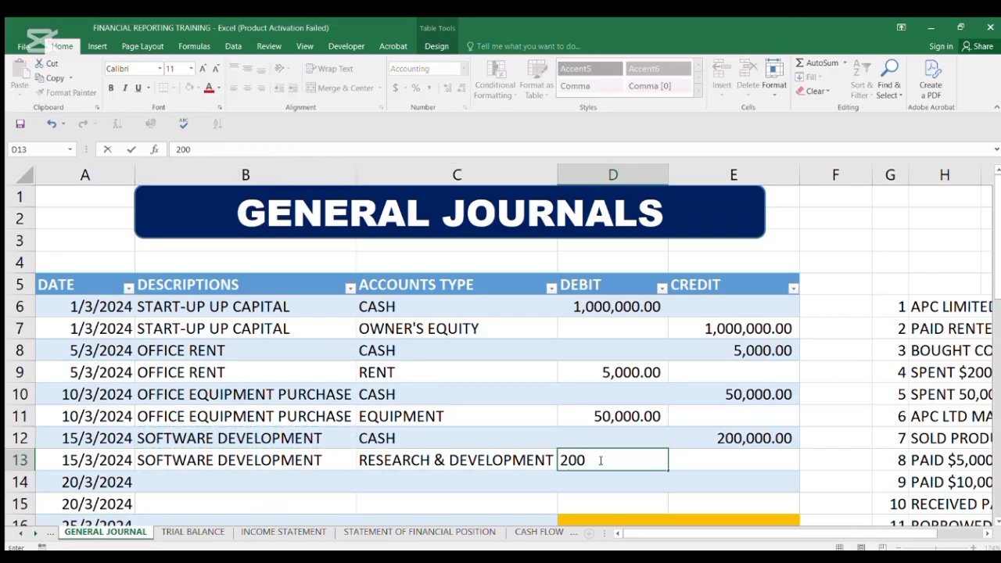
pyautogui.write(',0000')
pyautogui.press('Return')
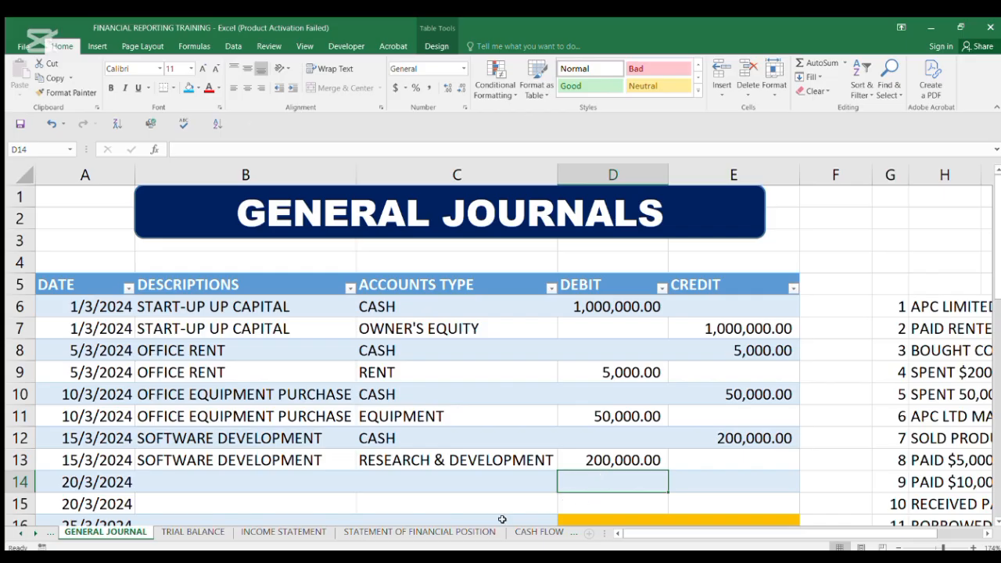
# Enter MARKETING CAMPAIGNS as the description of the first 20/3/2024 entry in B14
pyautogui.click(180, 473)
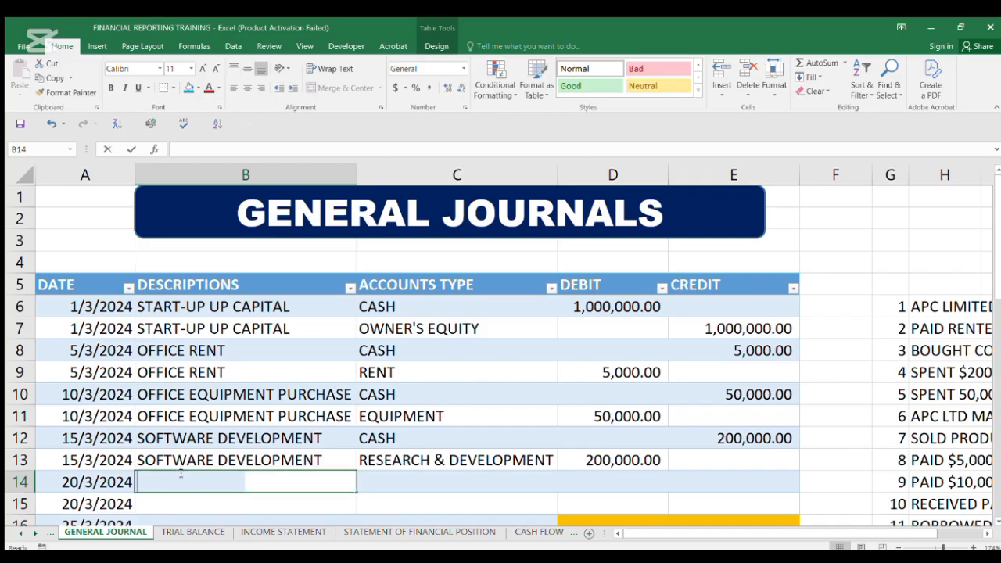
pyautogui.write('MARKETIN')
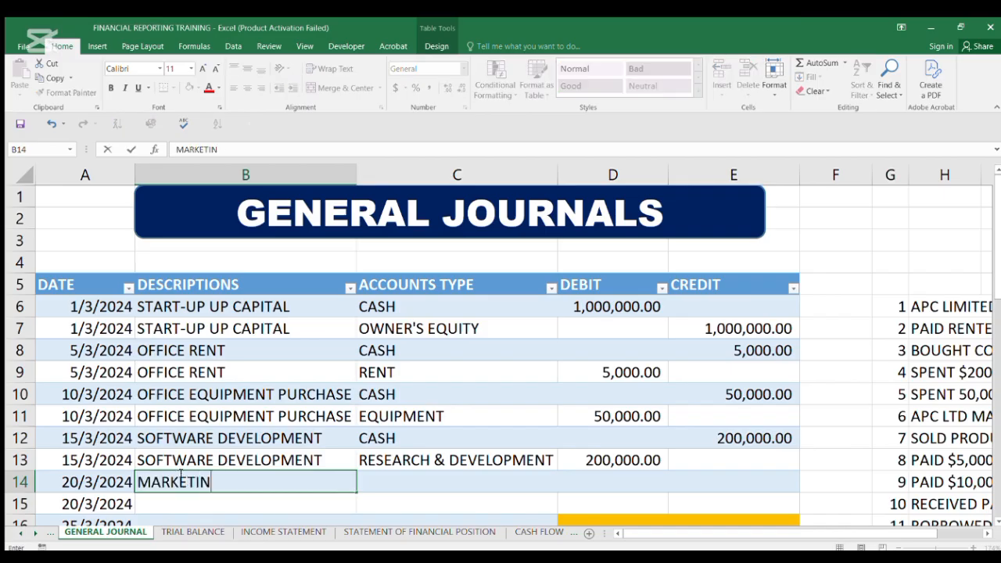
pyautogui.write('G CAMPAIGN')
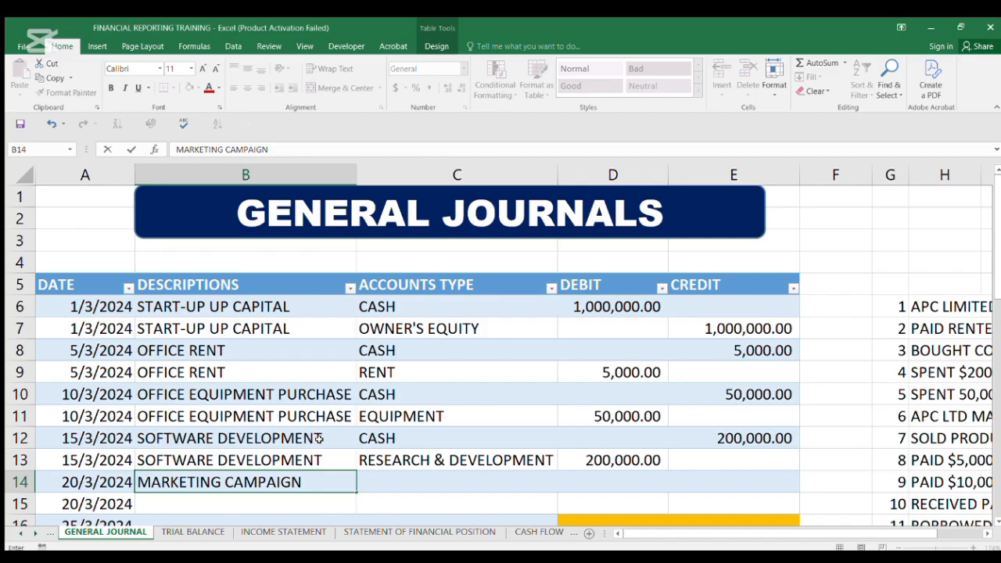
pyautogui.write('S')
# Set the accounts type of the row 14 MARKETING CAMPAIGNS entry to CASH and its credit to 50000, then select D15
pyautogui.click(400, 473)
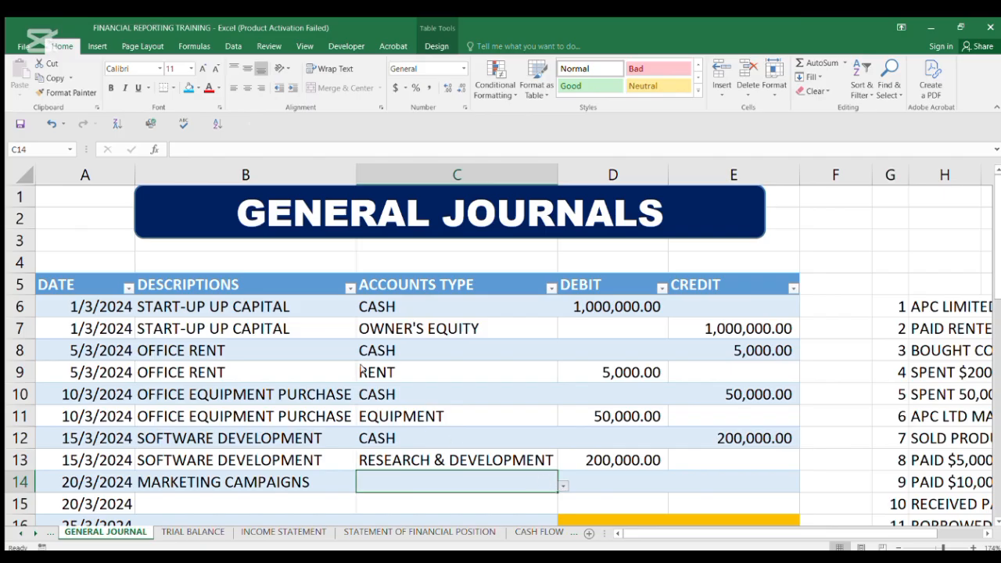
pyautogui.write('CASH')
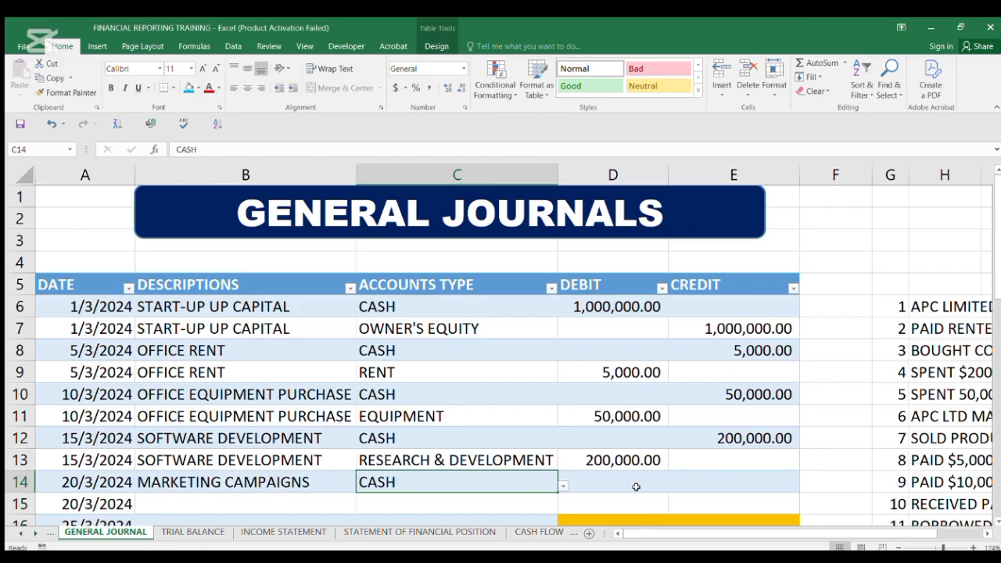
pyautogui.click(724, 480)
pyautogui.write('50000')
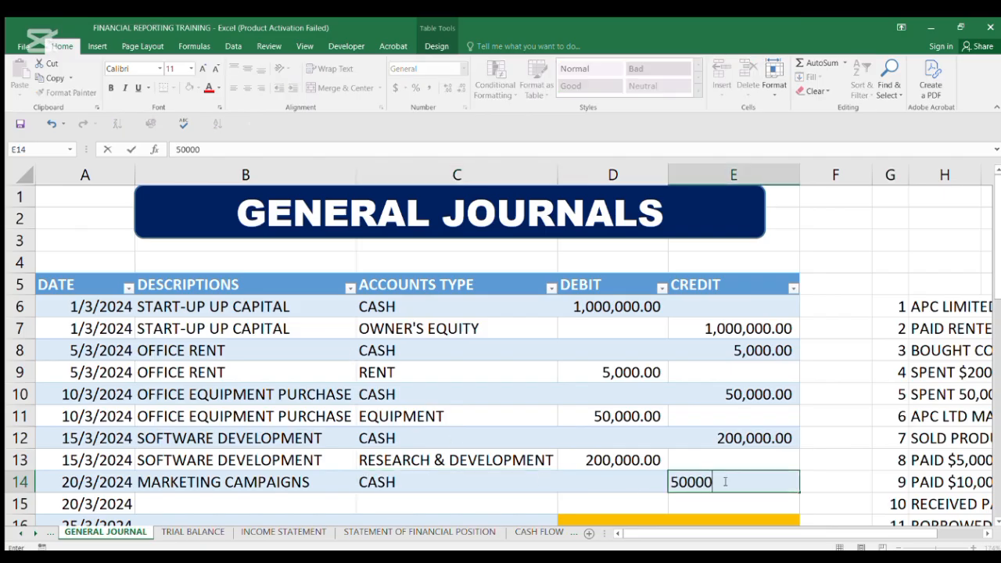
pyautogui.press('Return')
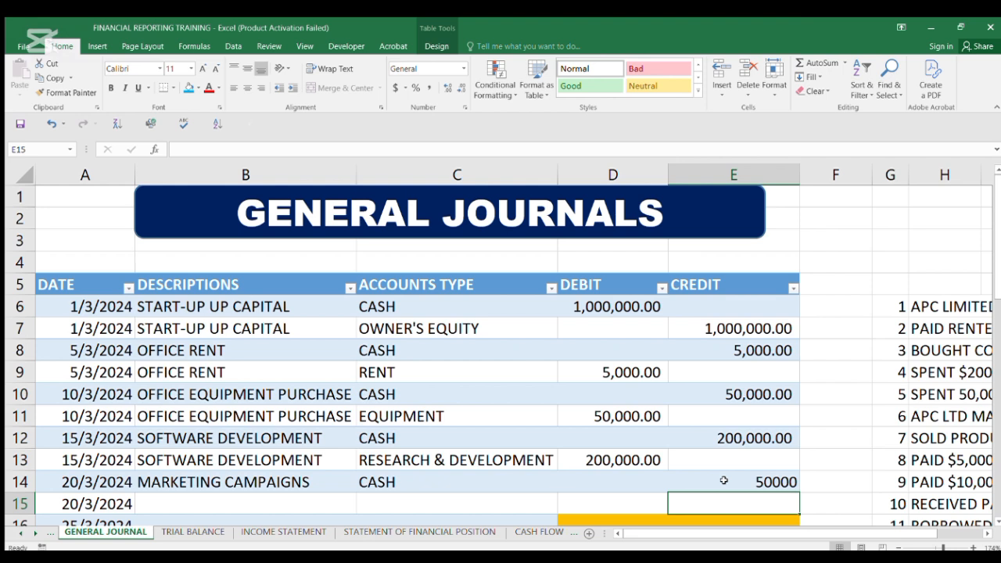
pyautogui.click(602, 498)
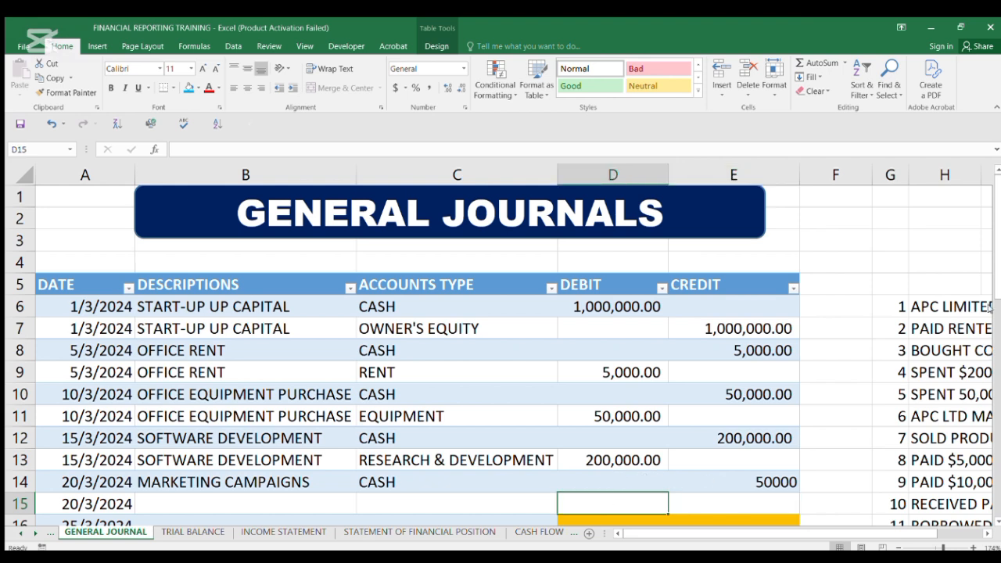
# Copy the MARKETING CAMPAIGNS description from B14 into B15
pyautogui.scroll(-2, 993, 308)
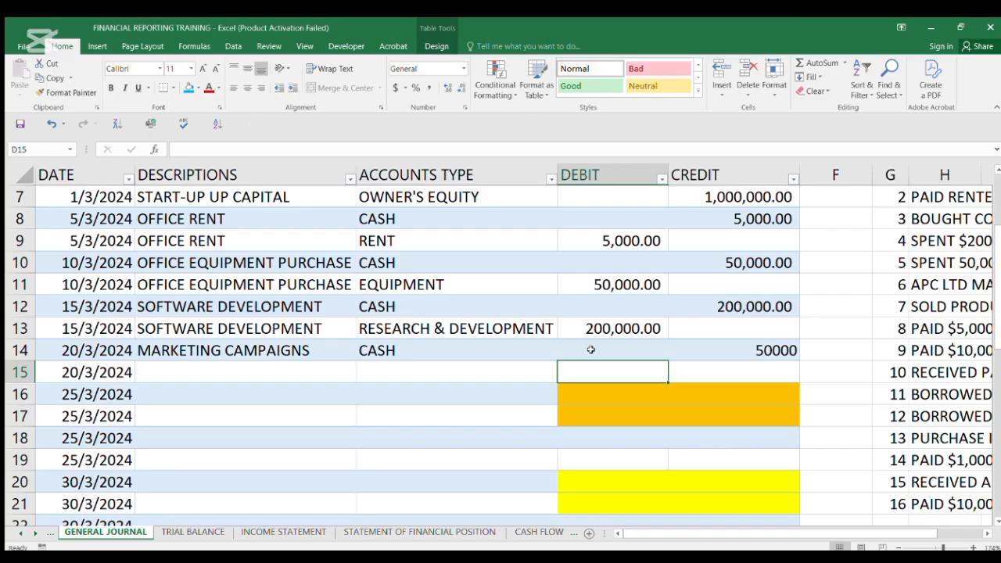
pyautogui.click(588, 351)
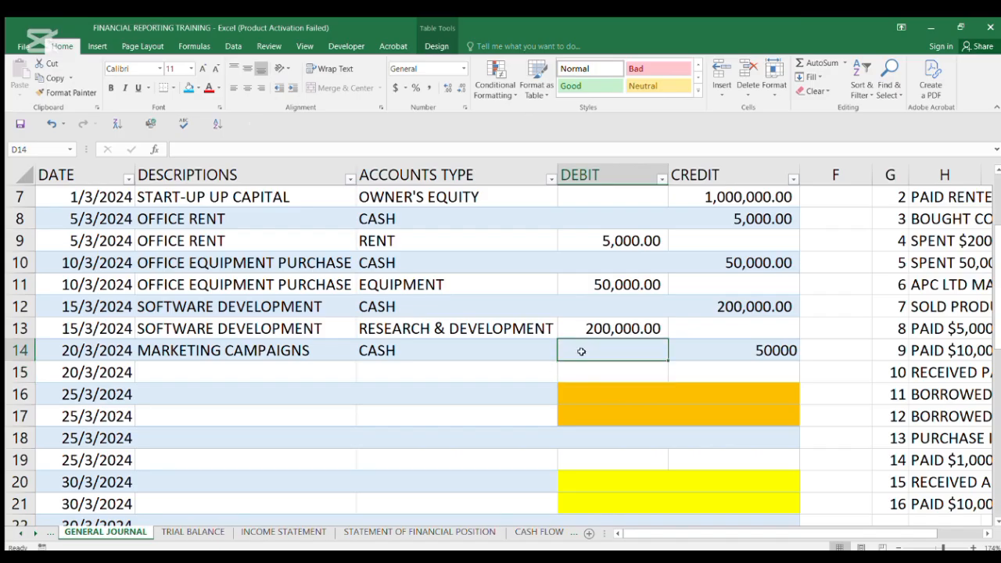
pyautogui.click(188, 366)
pyautogui.click(260, 351)
pyautogui.hotkey('ctrl', 'c')
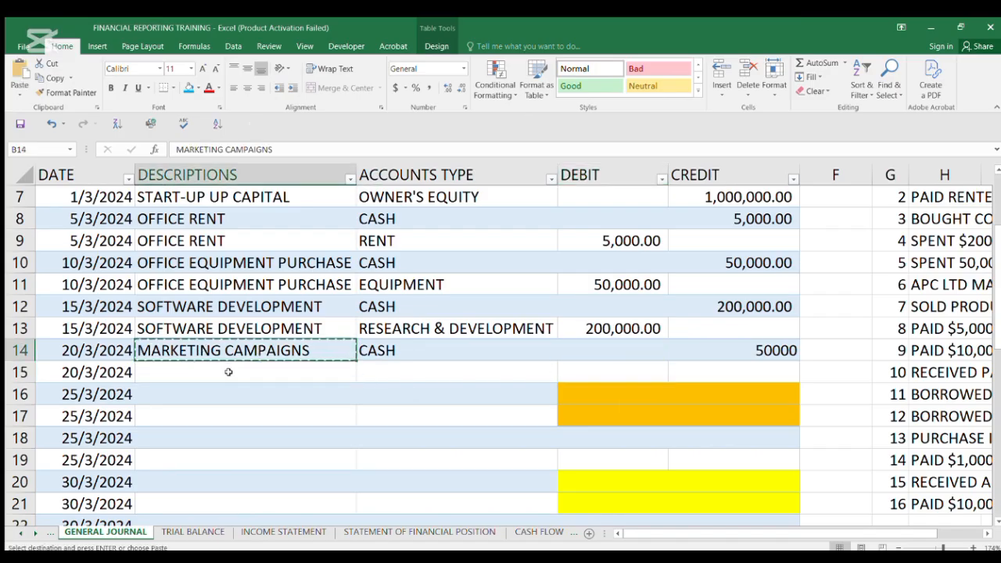
pyautogui.click(228, 371)
pyautogui.hotkey('ctrl', 'v')
# Set the accounts type of the row 15 MARKETING CAMPAIGNS entry to ADVERT & PROMOTION and its debit to 50000
pyautogui.click(411, 368)
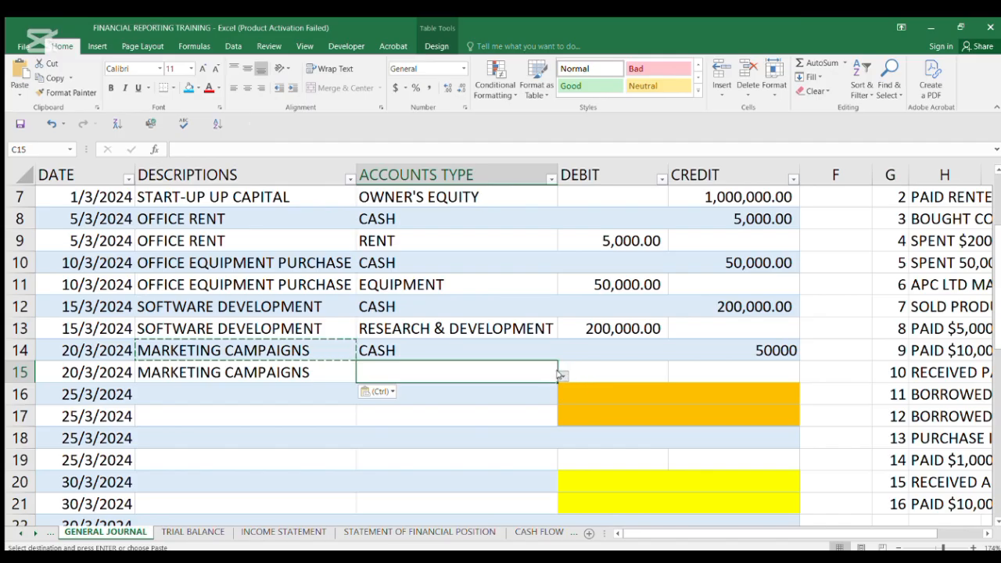
pyautogui.click(457, 468)
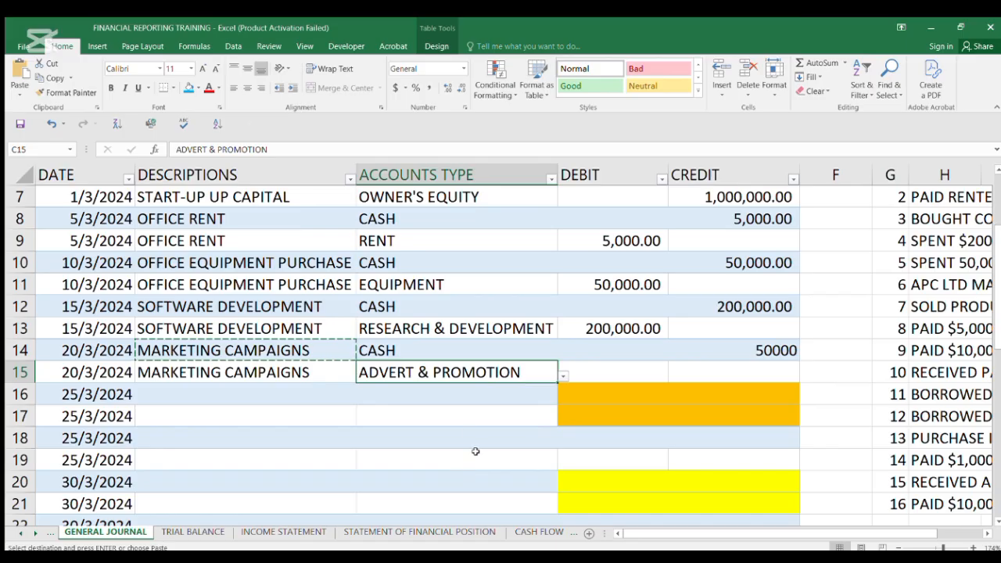
pyautogui.click(630, 373)
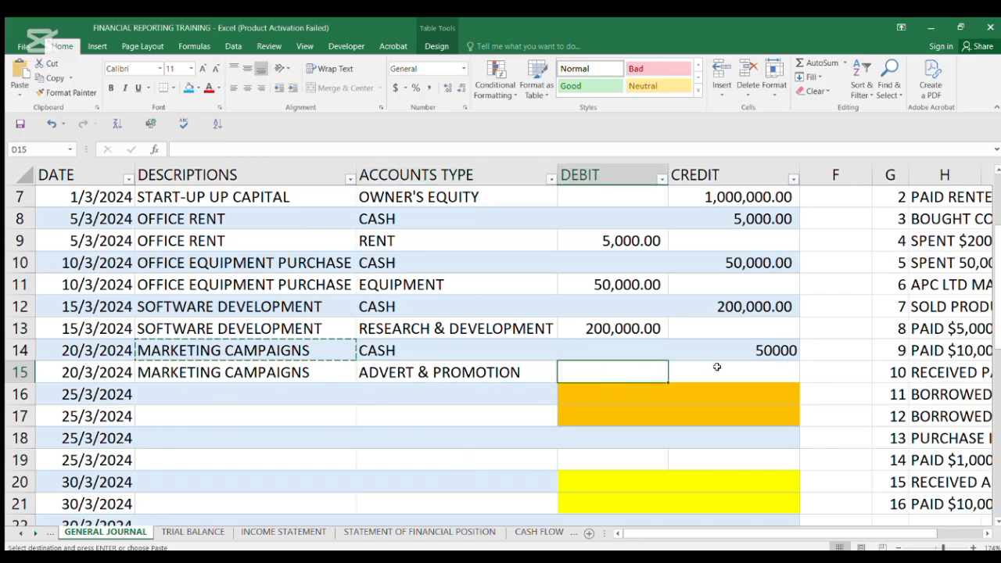
pyautogui.click(394, 371)
pyautogui.click(606, 367)
pyautogui.write('50')
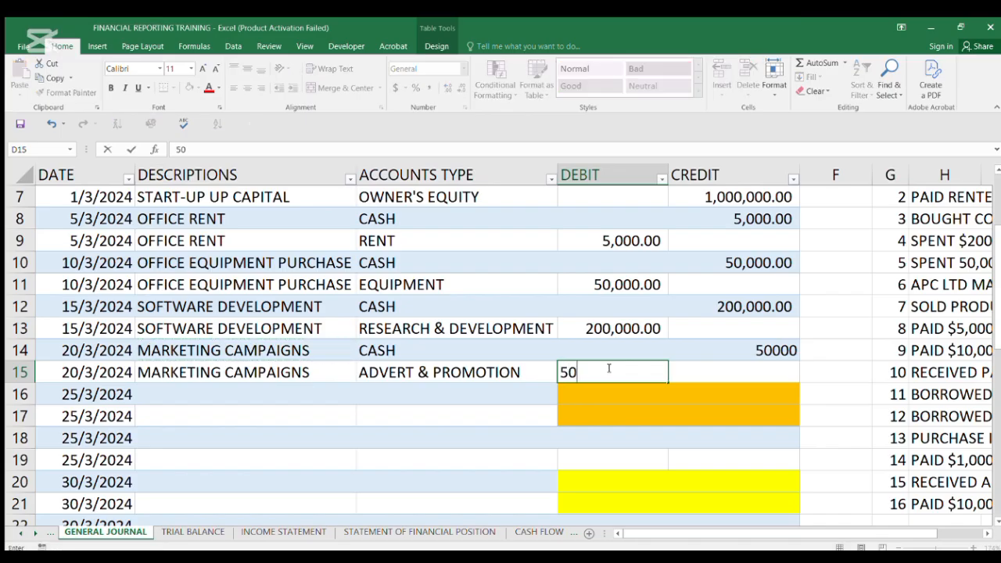
pyautogui.write('000')
pyautogui.press('Return')
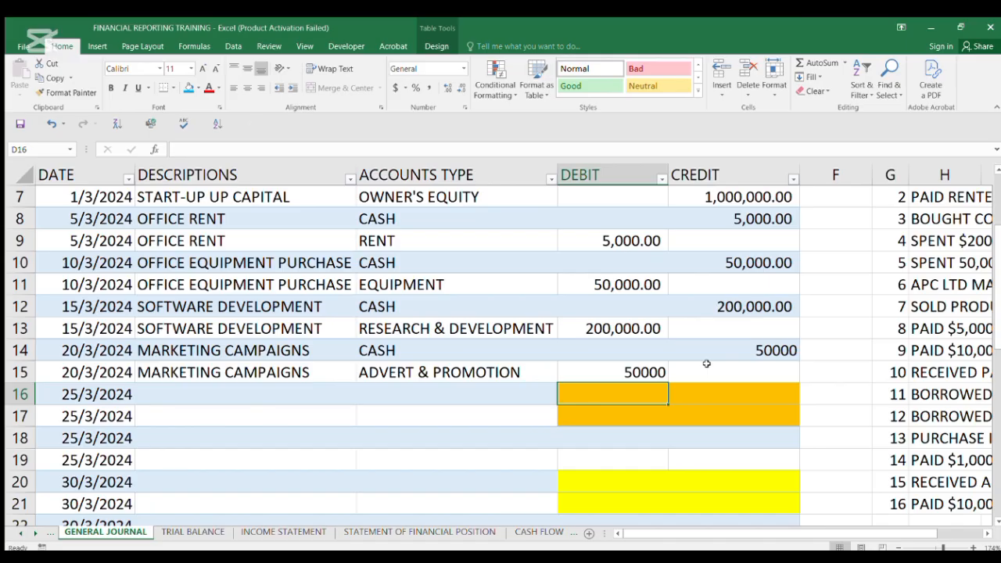
# Enter CRDIT SALES as the description of the first 25/3/2024 entry in B16
pyautogui.click(195, 396)
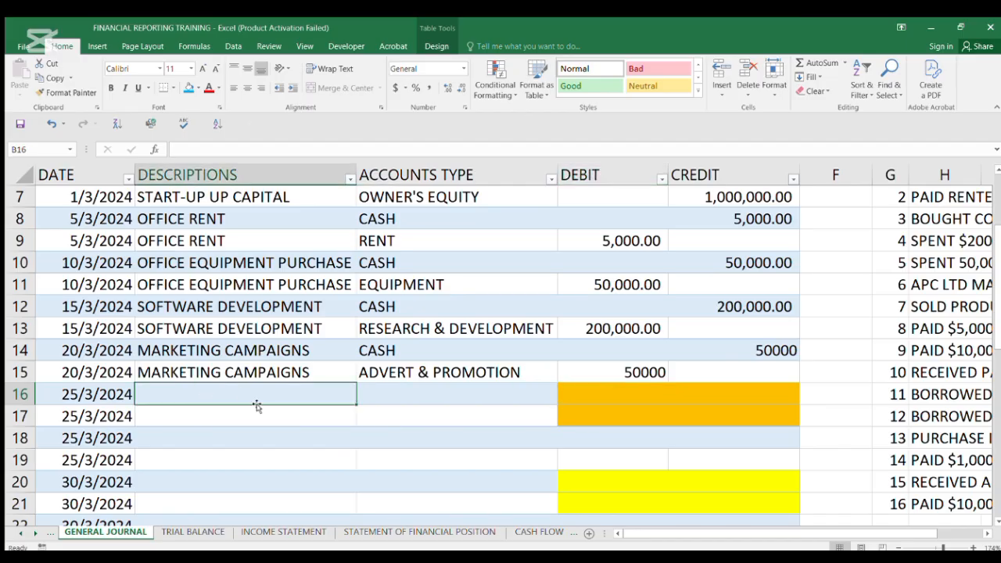
pyautogui.write('CRDIT ')
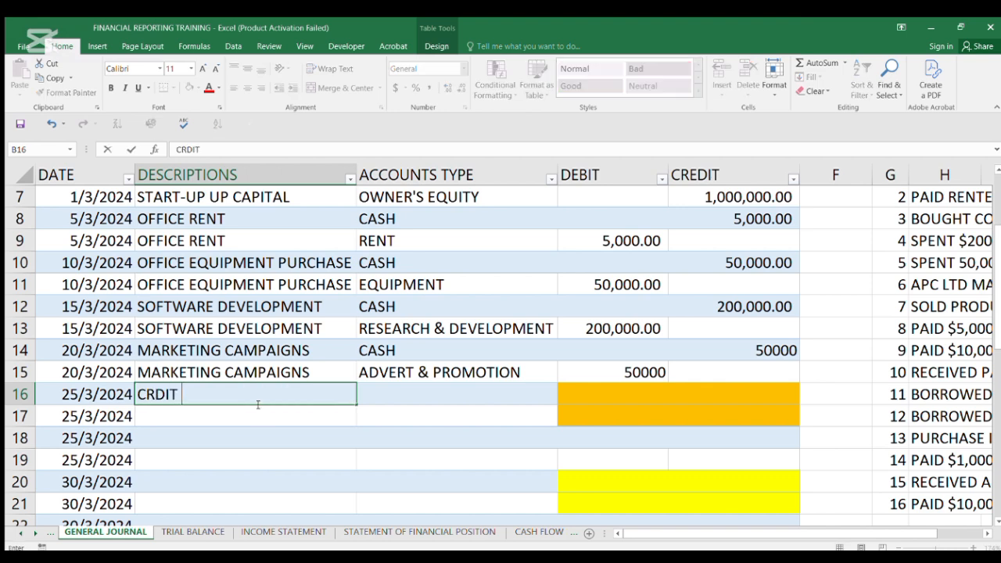
pyautogui.write('SALES')
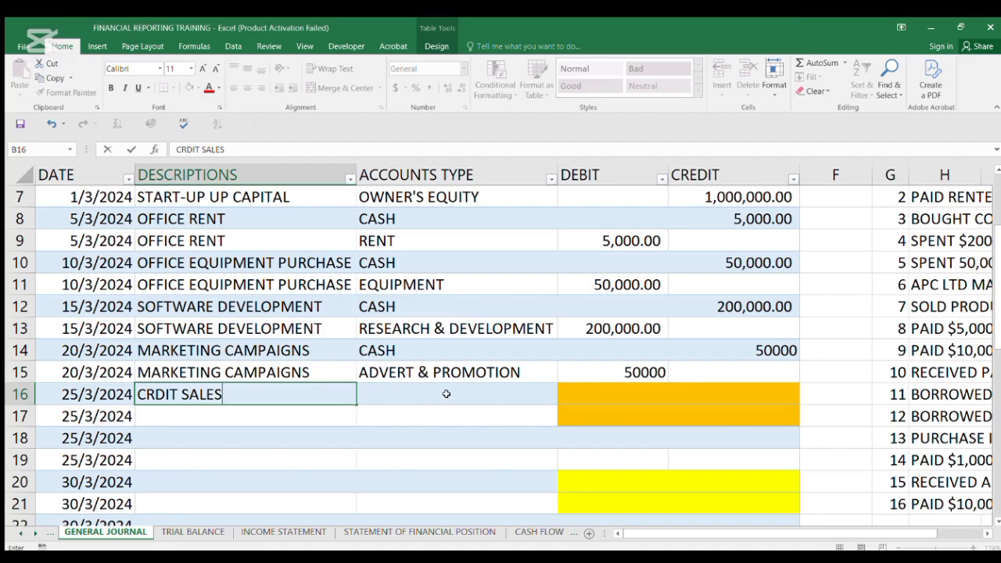
# Set the accounts type of the row 16 CRDIT SALES entry to ACCOUNT PAYABLE and its debit to 200000
pyautogui.click(446, 394)
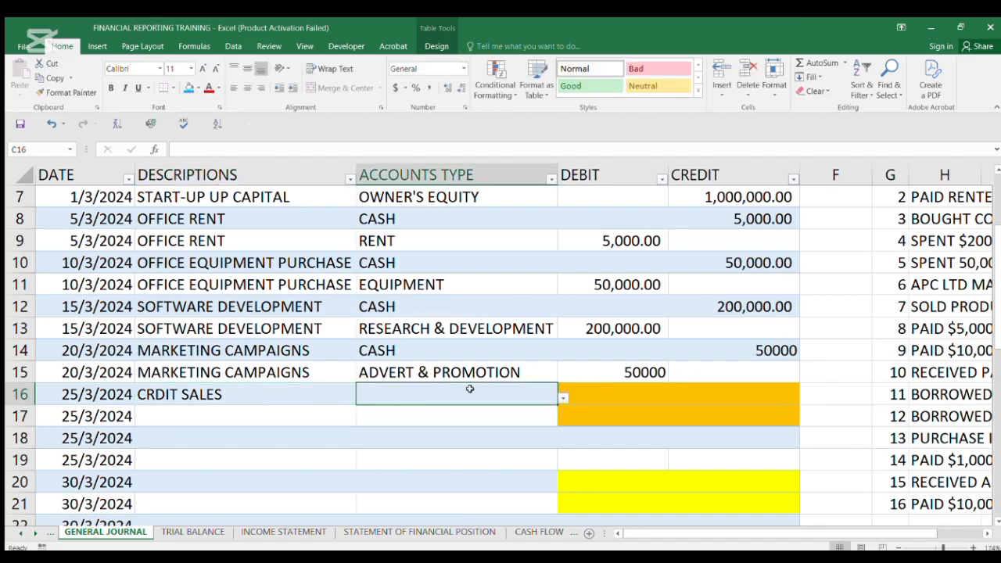
pyautogui.click(566, 396)
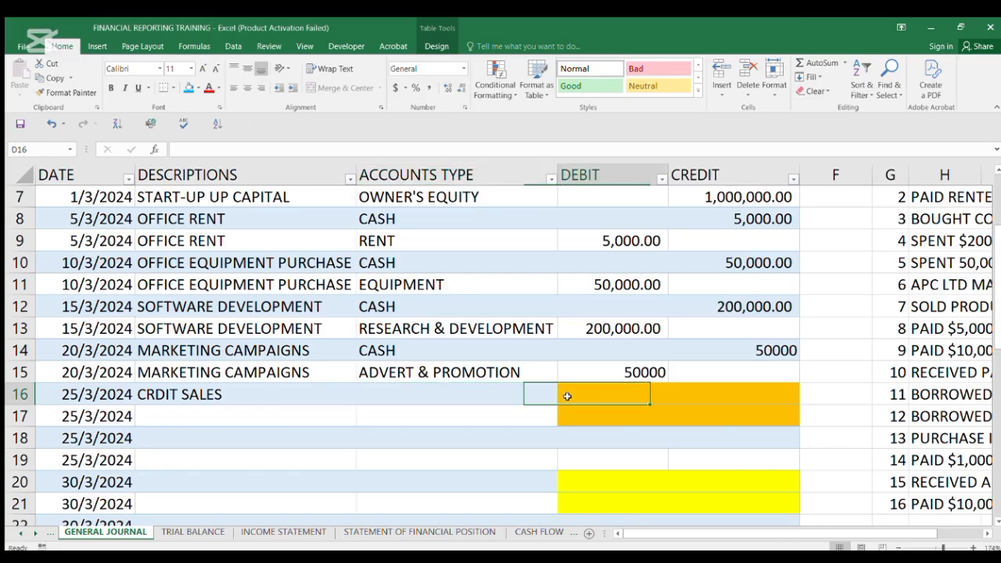
pyautogui.click(546, 397)
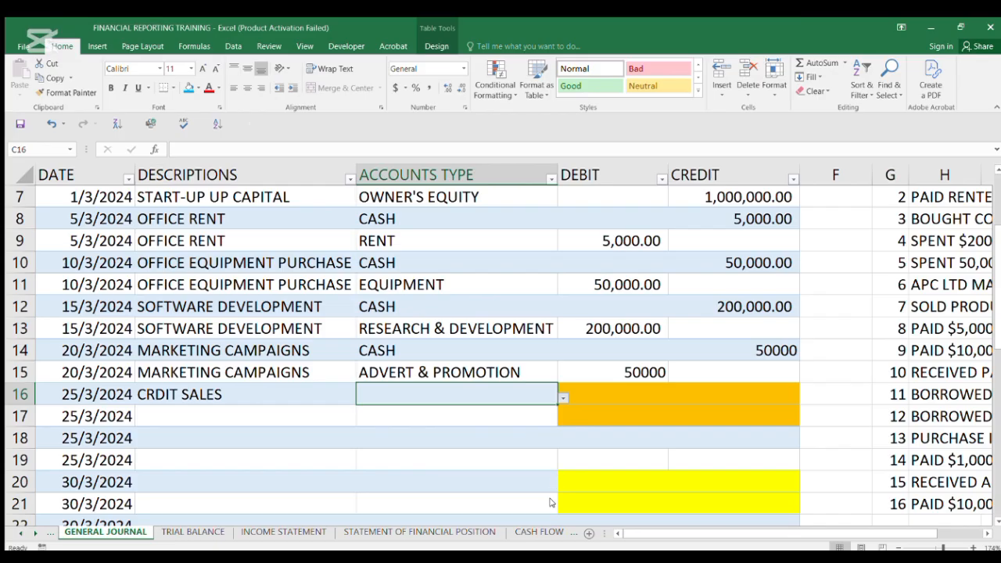
pyautogui.click(417, 490)
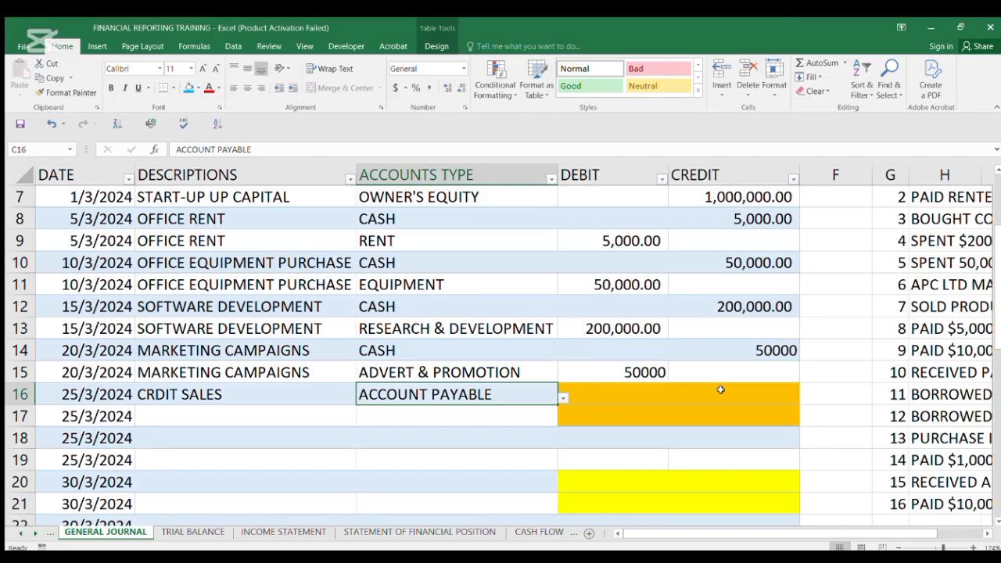
pyautogui.click(608, 395)
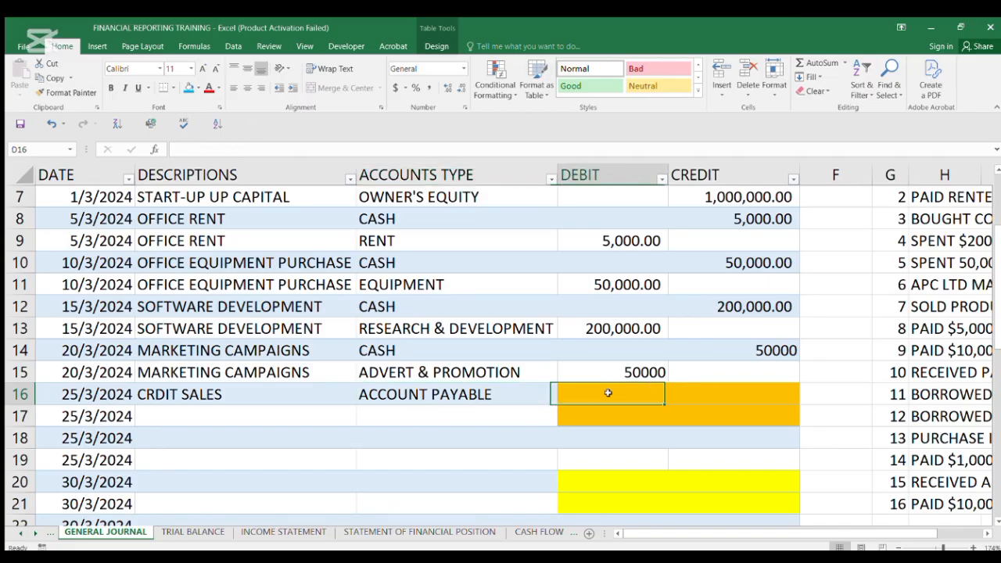
pyautogui.write('200000')
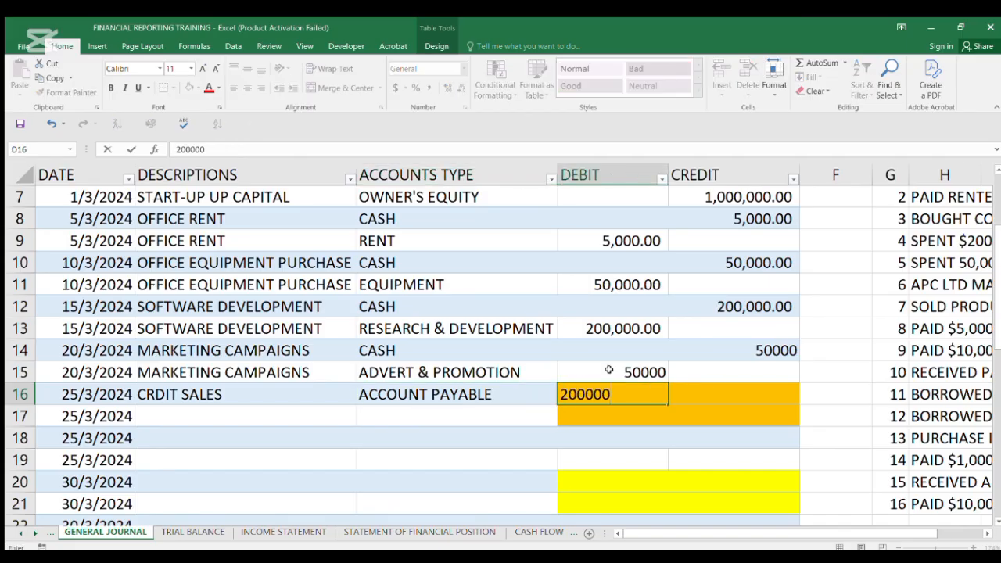
pyautogui.click(610, 416)
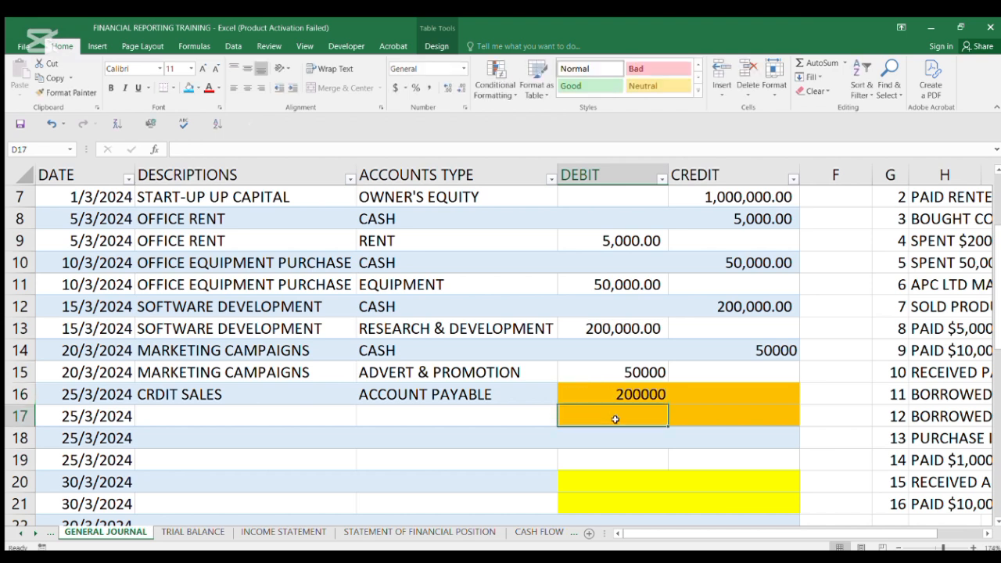
# Copy the CRDIT SALES description from B16 into B17
pyautogui.click(198, 398)
pyautogui.hotkey('ctrl', 'c')
pyautogui.click(210, 415)
pyautogui.hotkey('ctrl', 'v')
# Set the accounts type of the row 17 CRDIT SALES entry to REVENUE/SALES and its credit to 200000
pyautogui.click(403, 413)
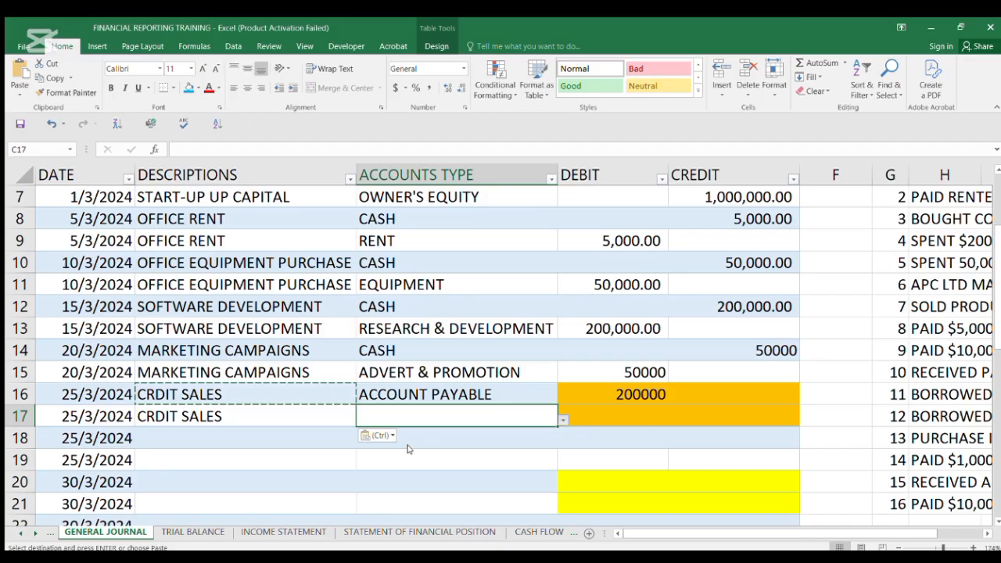
pyautogui.click(387, 542)
pyautogui.click(719, 417)
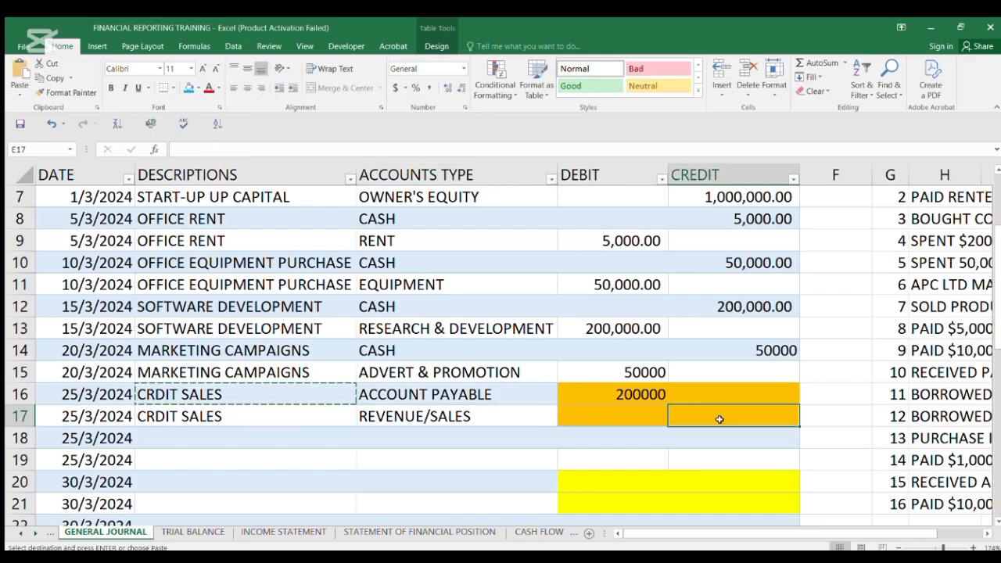
pyautogui.write('200000')
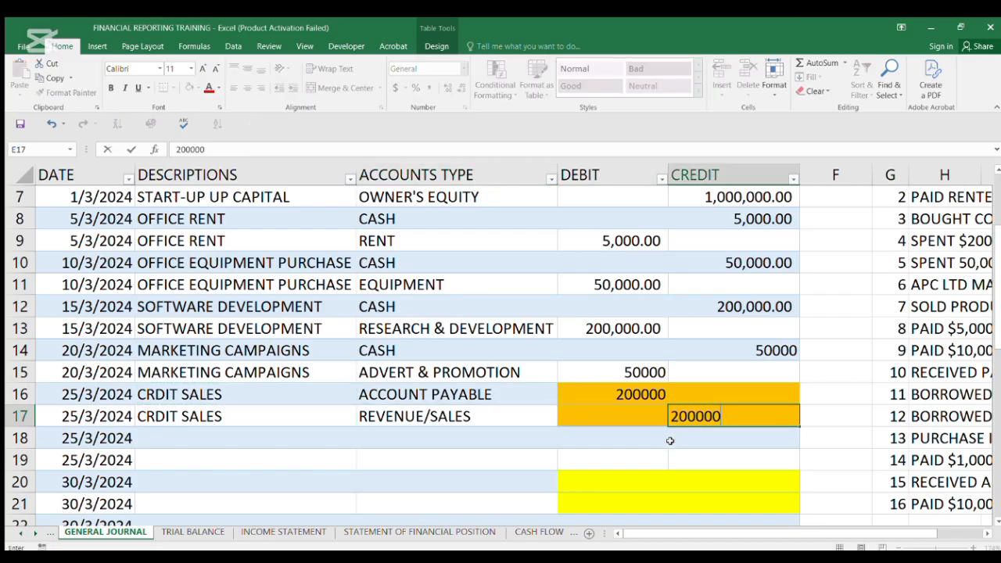
pyautogui.click(597, 435)
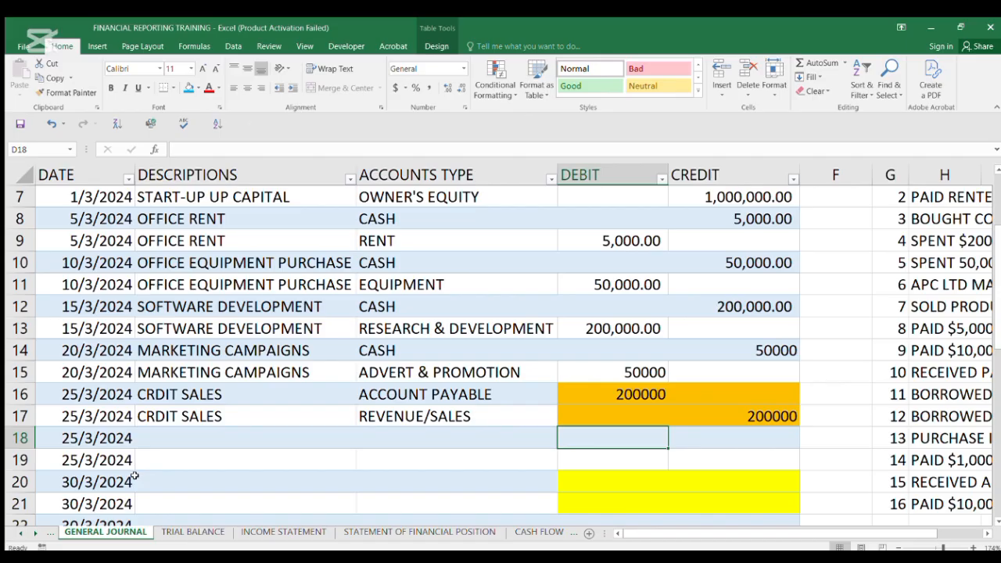
# Enter CUSTUMOER PAYMENT as the description of the 25/3/2024 entry in row 18 and set its accounts type to CASH
pyautogui.click(97, 416)
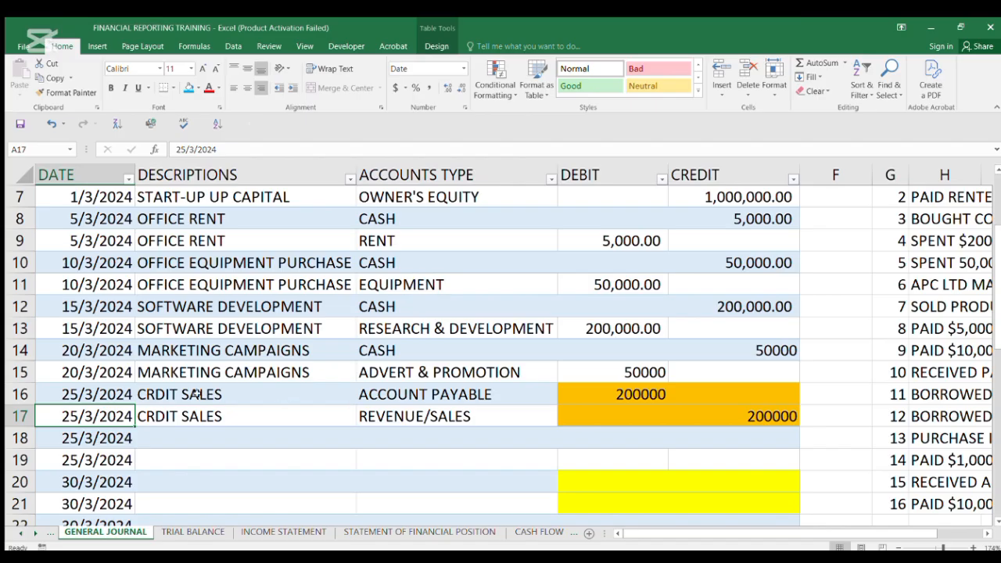
pyautogui.click(170, 436)
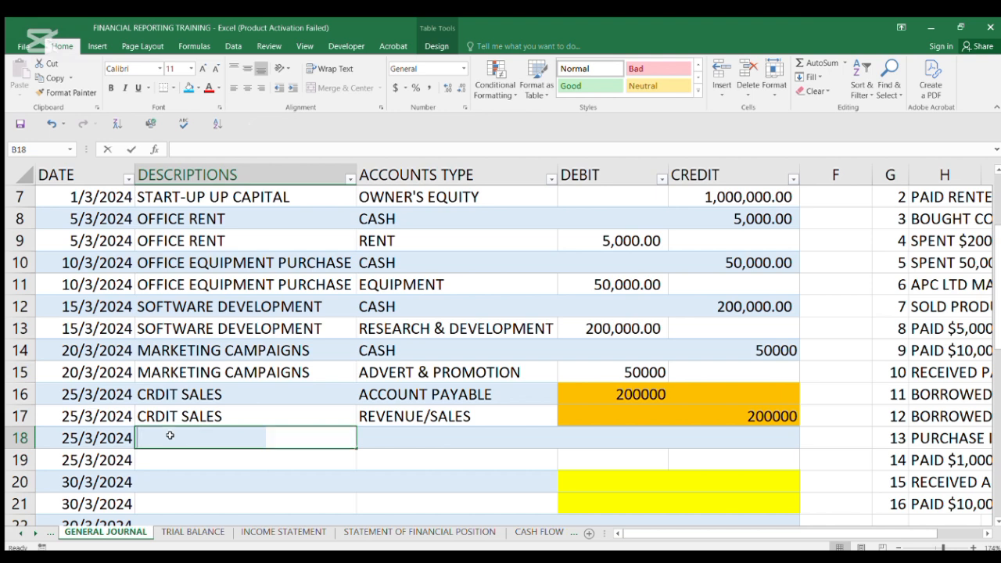
pyautogui.write('P')
pyautogui.press('BackSpace')
pyautogui.write('CUSTO')
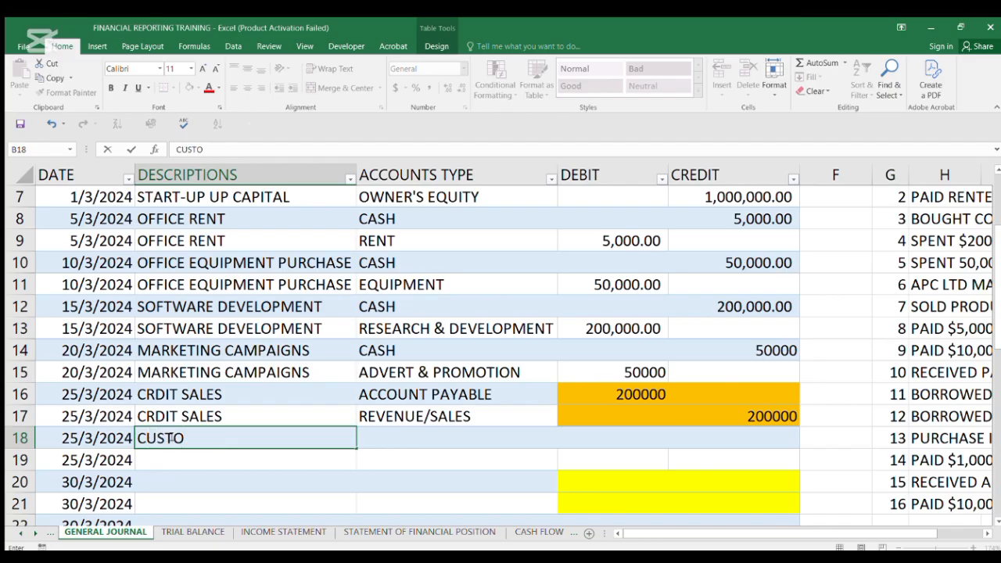
pyautogui.press('BackSpace')
pyautogui.write('UMOER PAYMENT')
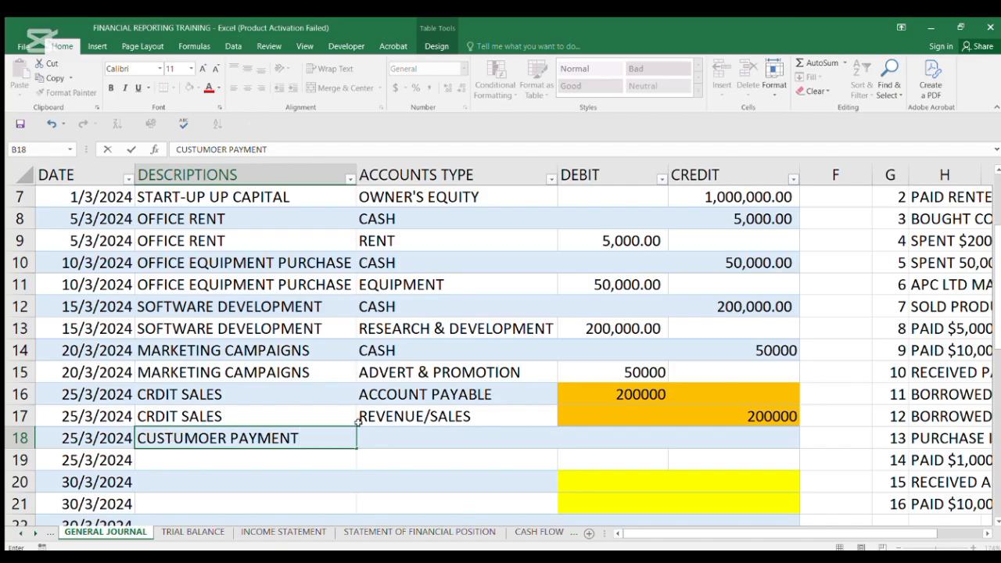
pyautogui.click(425, 435)
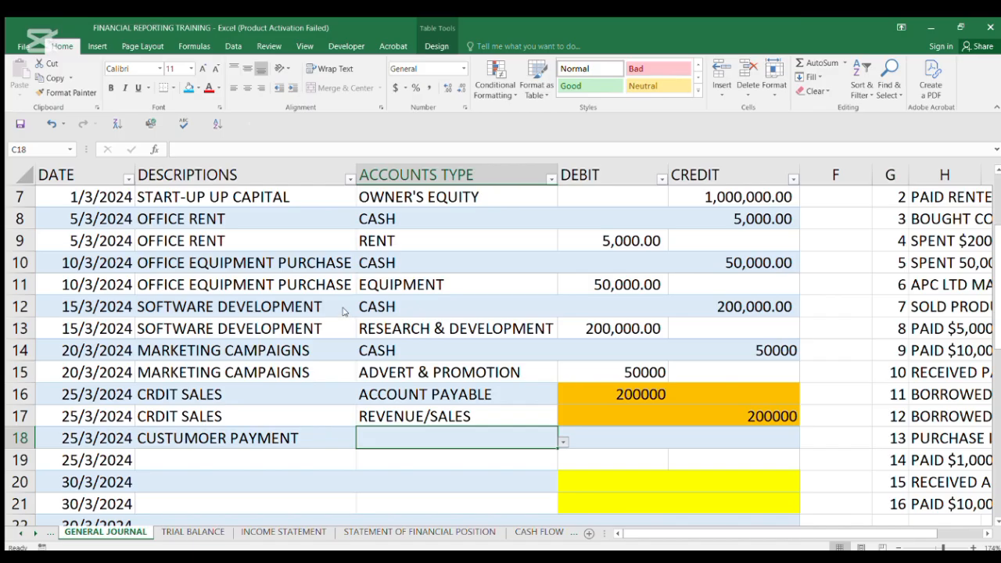
pyautogui.write('CASH')
# Copy the CUSTUMOER PAYMENT description from B18 into B19
pyautogui.click(252, 431)
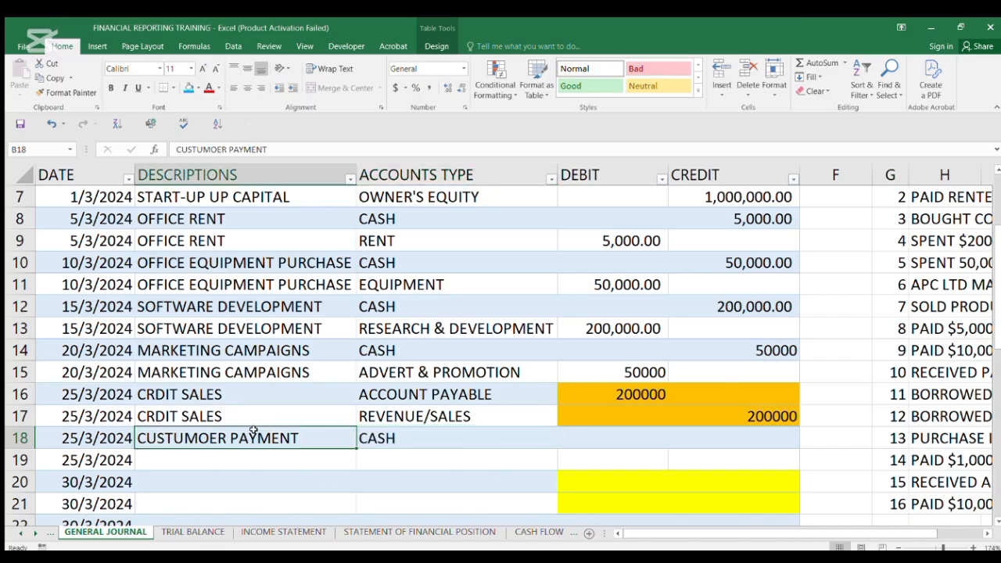
pyautogui.hotkey('ctrl', 'c')
pyautogui.click(240, 460)
pyautogui.hotkey('ctrl', 'v')
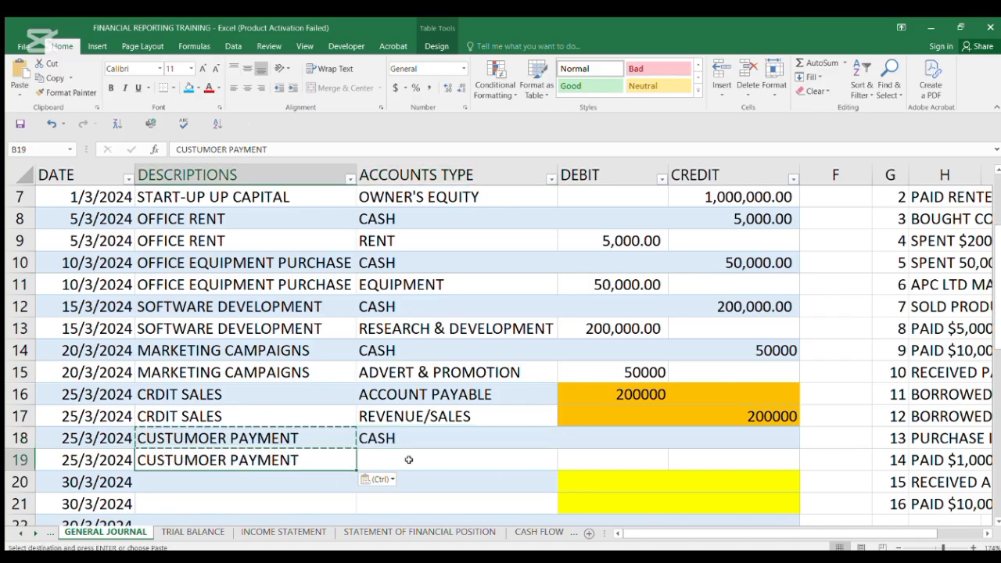
# Set the accounts type of the row 19 CUSTUMOER PAYMENT entry to ACCOUNT RECEIVABLE and its credit to 100000
pyautogui.click(409, 461)
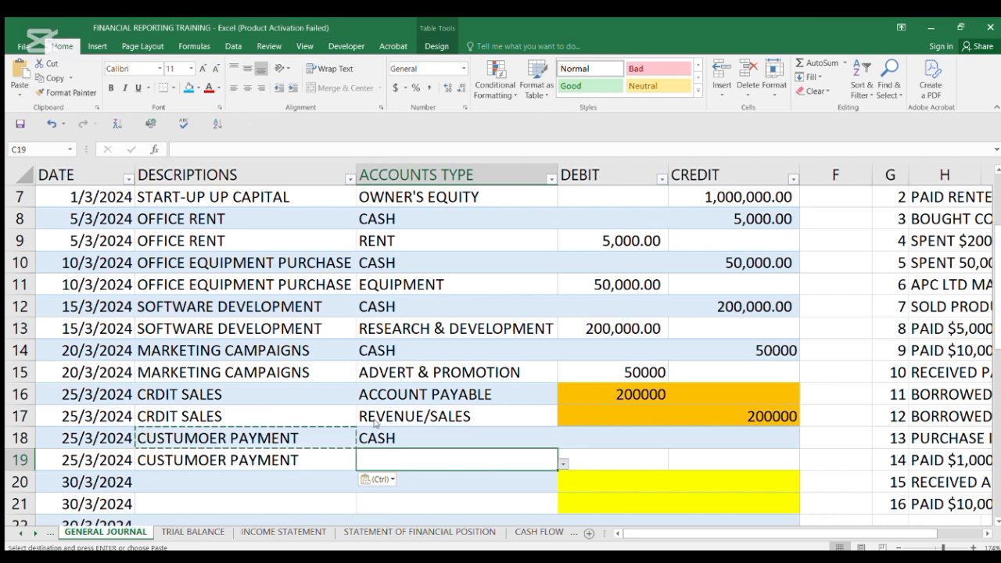
pyautogui.write('ACCOUNT RECEIVABLE')
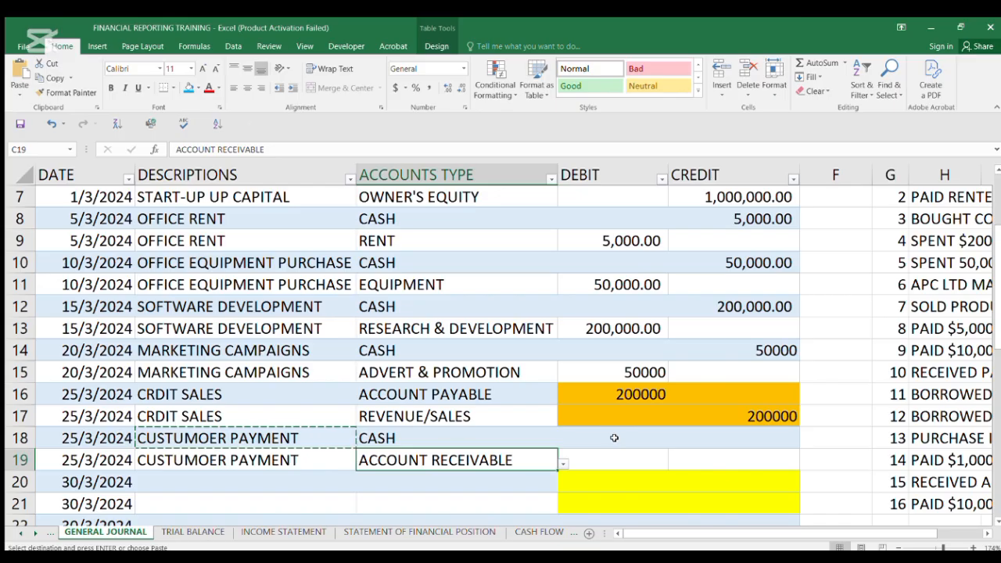
pyautogui.click(708, 455)
pyautogui.write('100000')
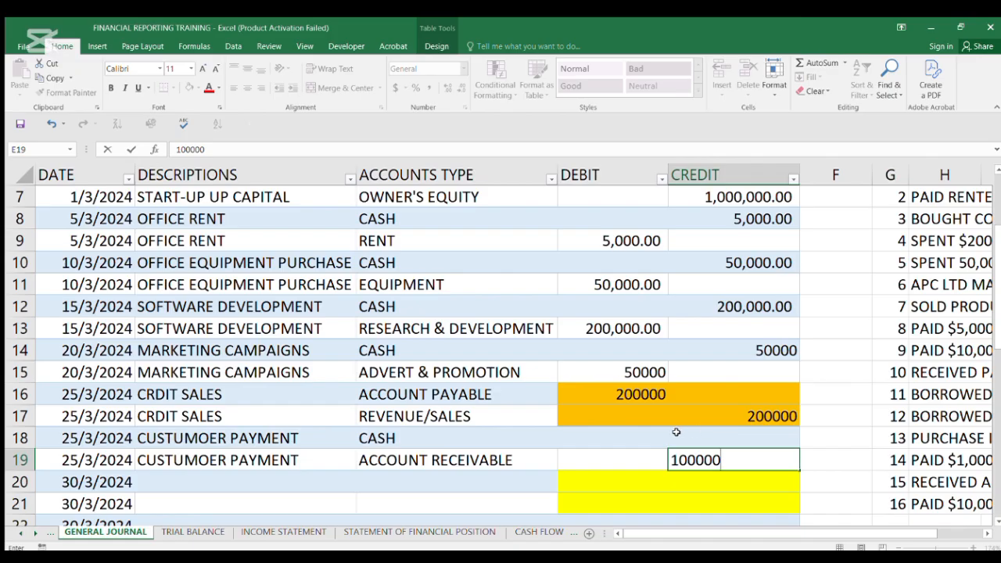
# Set the debit of the row 18 CUSTUMOER PAYMENT cash entry to 100000
pyautogui.click(609, 434)
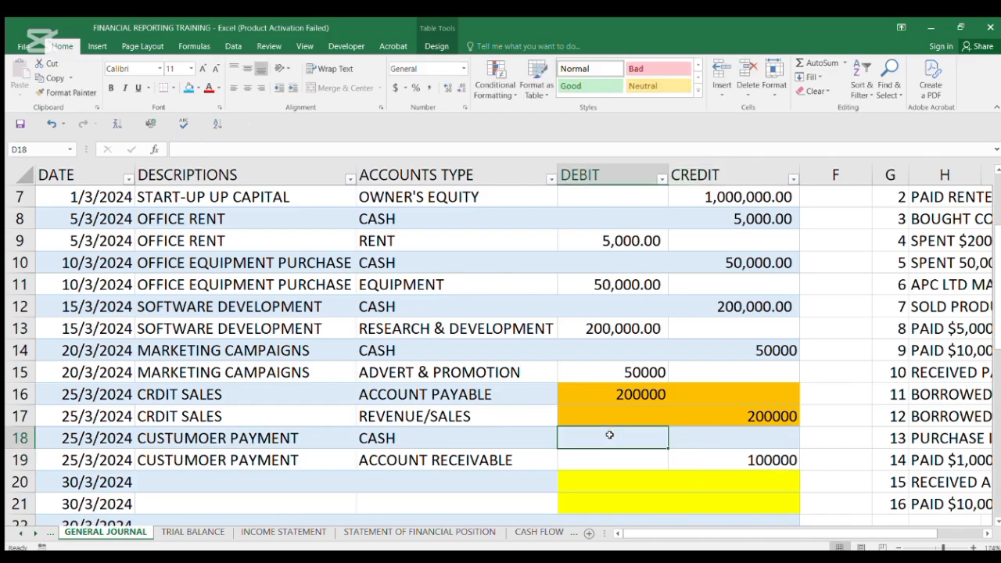
pyautogui.write('100000')
pyautogui.press('Return')
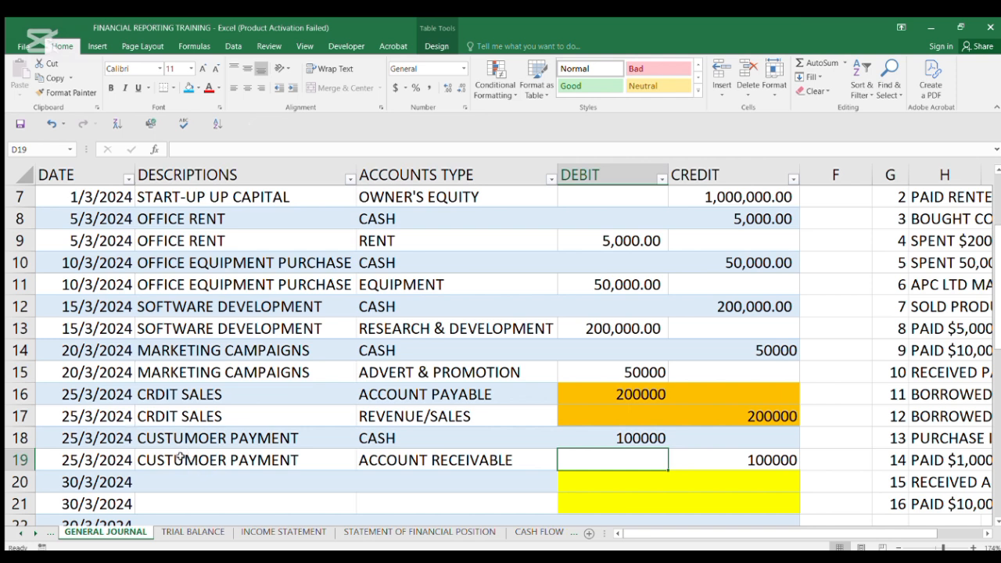
# Copy the CRDIT SALES description from B17 into B20 for the 30/3/2024 entry
pyautogui.click(186, 421)
pyautogui.hotkey('ctrl', 'c')
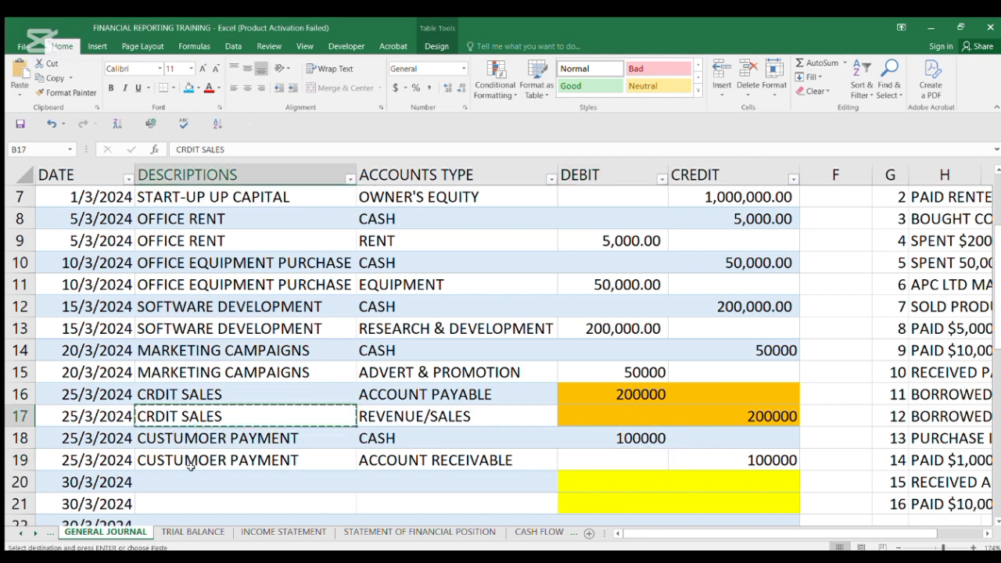
pyautogui.click(177, 480)
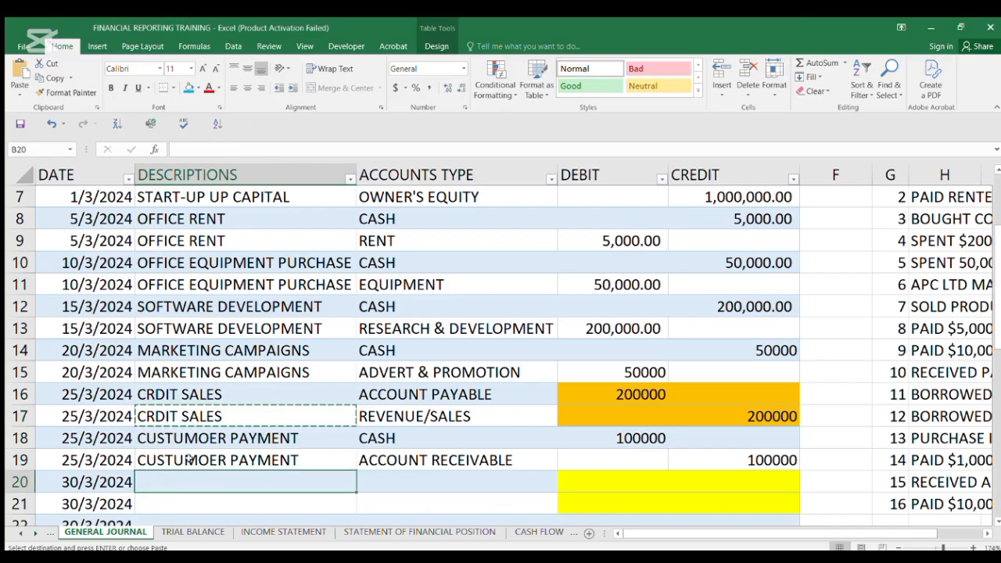
pyautogui.hotkey('ctrl', 'v')
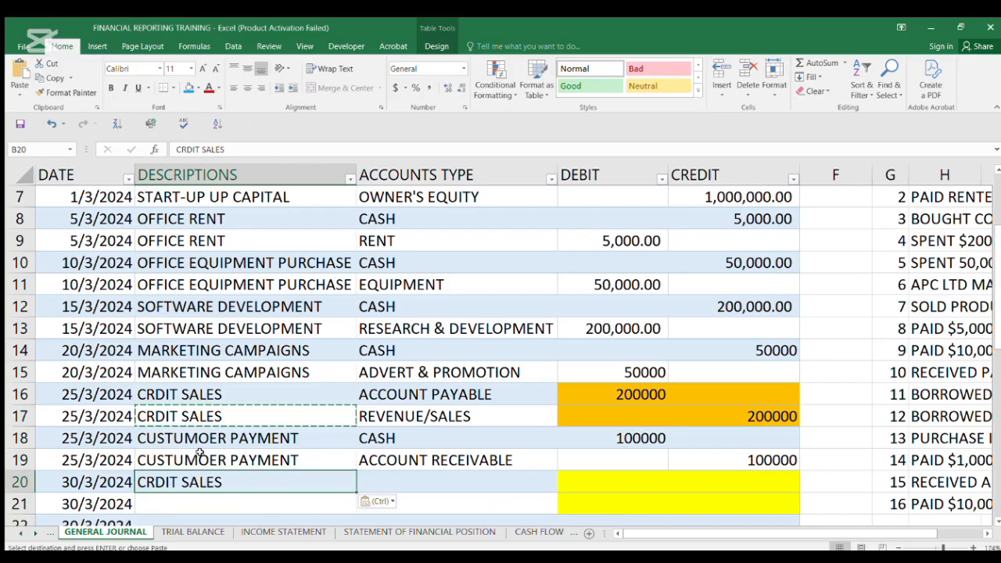
# Set the accounts type of the row 20 entry to COST OF GOODS SOLD and its debit to 50000
pyautogui.click(395, 478)
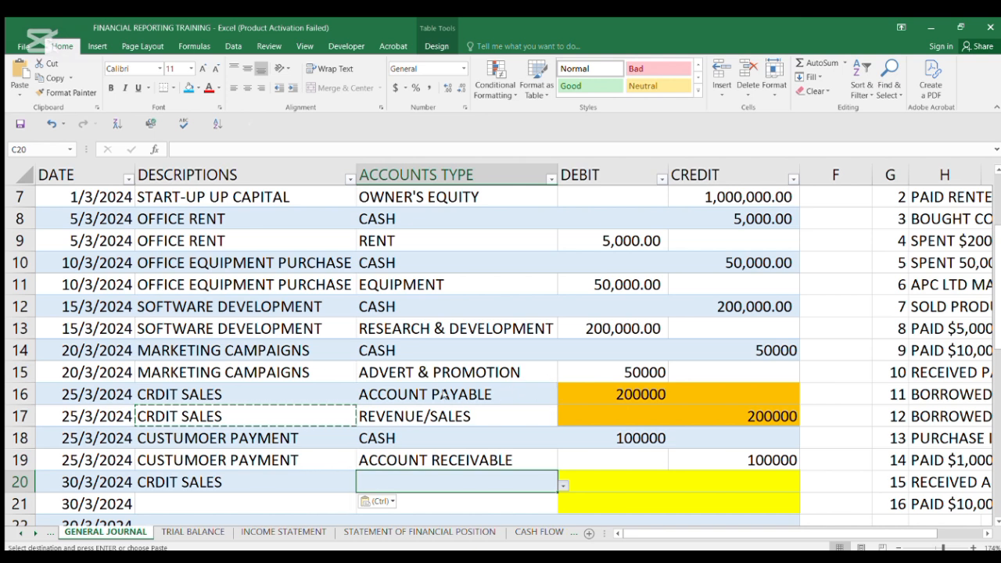
pyautogui.write('COST OF GOODS SOLD')
pyautogui.press('Tab')
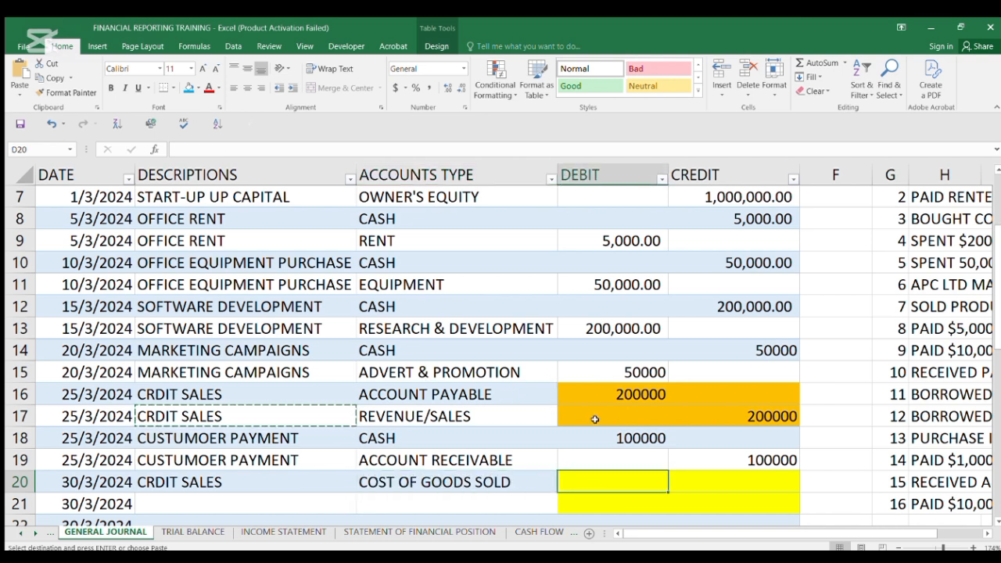
pyautogui.write('50000')
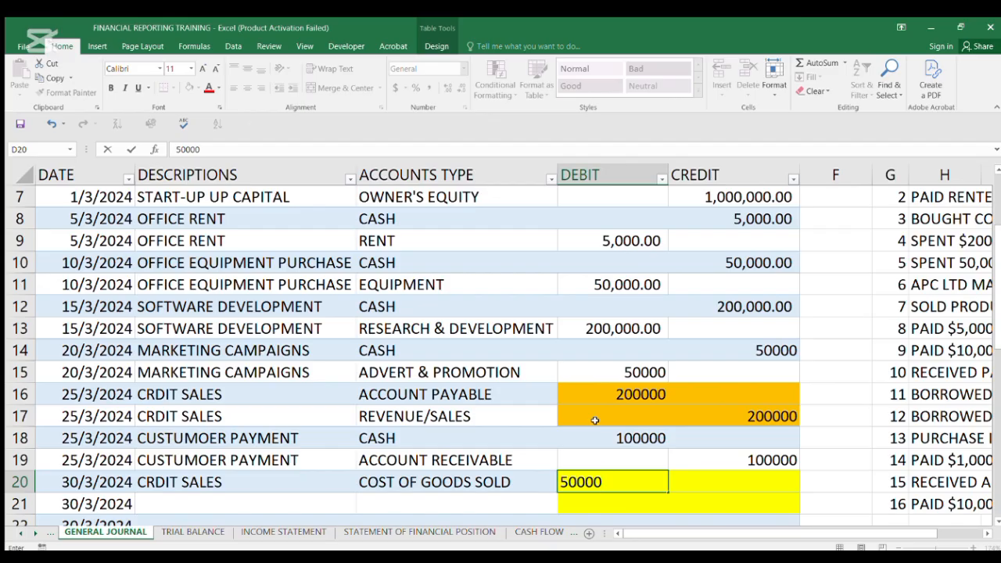
pyautogui.click(245, 484)
# Correct the spelling of the row 20 description to CREDIT SALES
pyautogui.click(190, 505)
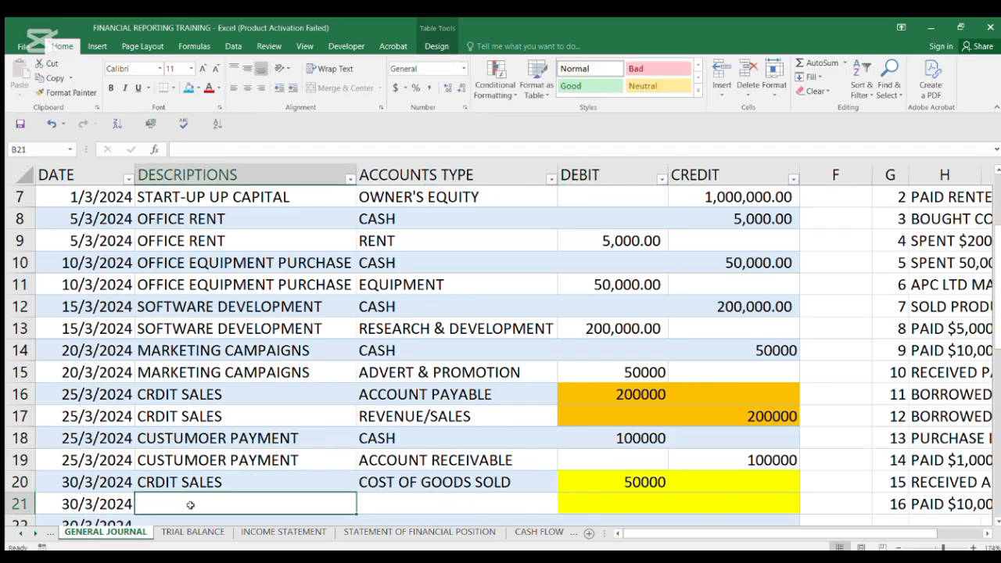
pyautogui.click(205, 482)
pyautogui.hotkey('ctrl', 'c')
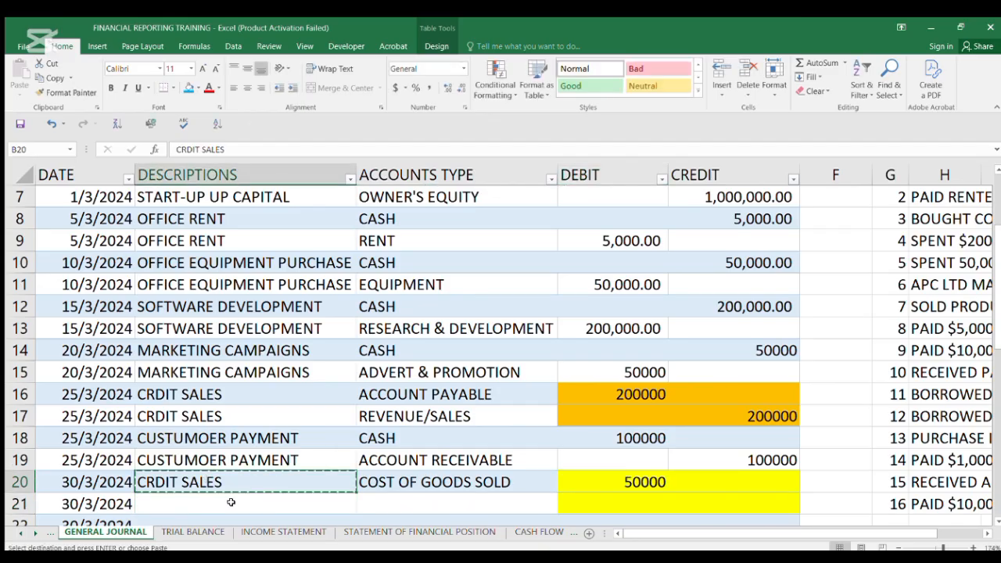
pyautogui.doubleClick(156, 481)
pyautogui.write('E')
pyautogui.press('Return')
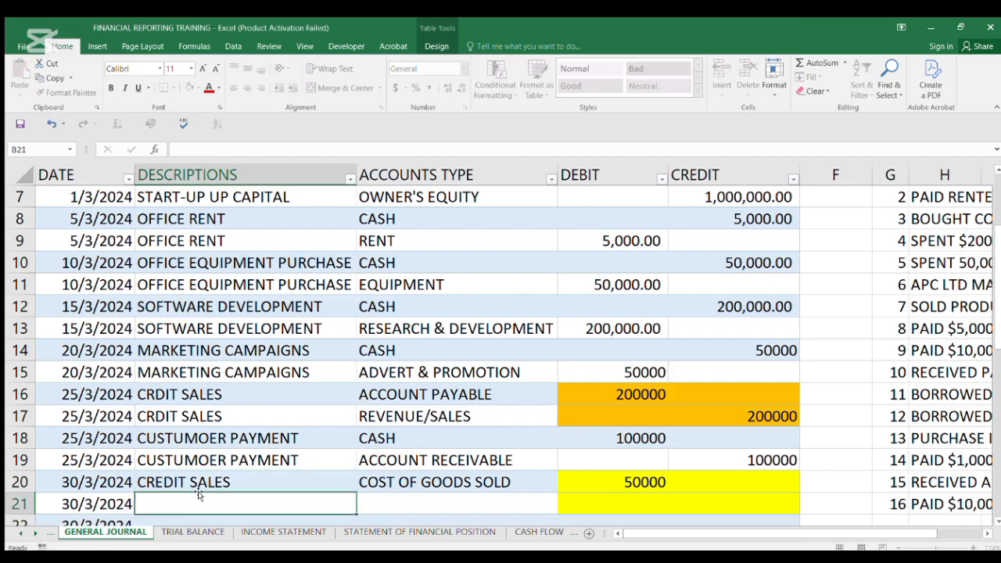
# Copy the CREDIT SALES description from B20 into B16, B17 and B21
pyautogui.click(198, 488)
pyautogui.hotkey('ctrl', 'c')
pyautogui.click(183, 401)
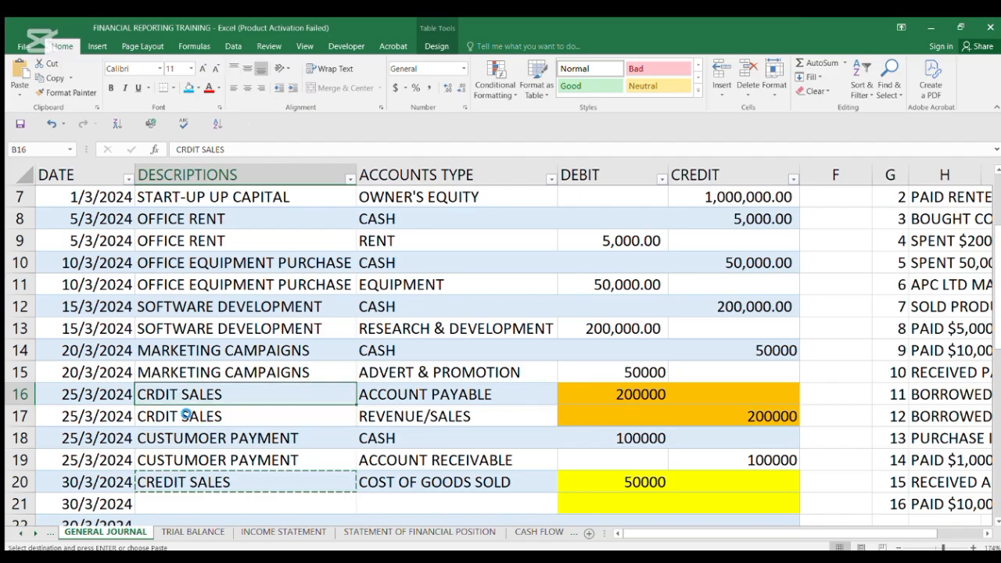
pyautogui.hotkey('ctrl', 'v')
pyautogui.click(186, 415)
pyautogui.hotkey('ctrl', 'v')
pyautogui.click(196, 493)
pyautogui.click(201, 482)
pyautogui.click(222, 505)
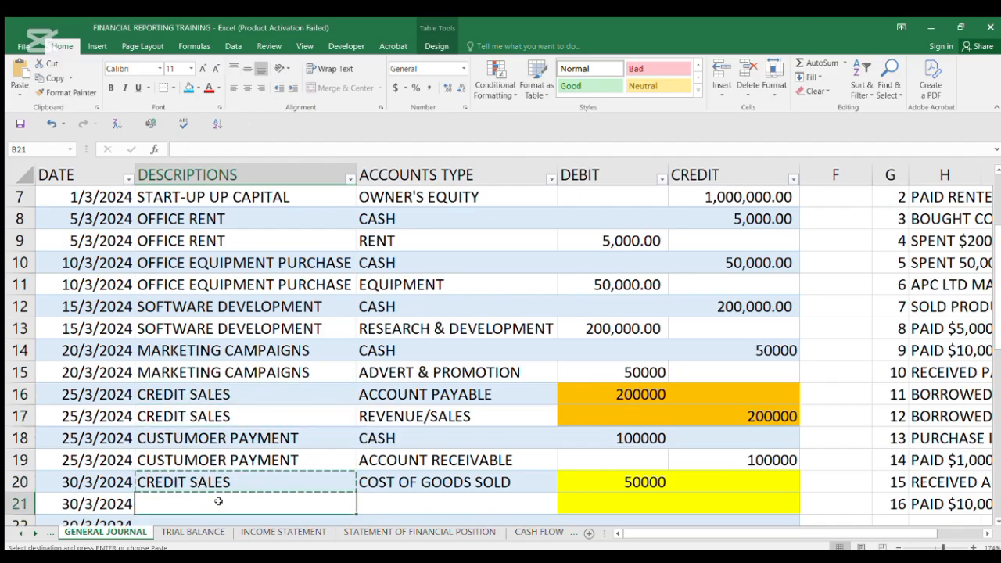
pyautogui.hotkey('ctrl', 'v')
# Set the accounts type of the row 21 CREDIT SALES entry to INVENTORY and its credit to 50000
pyautogui.click(422, 500)
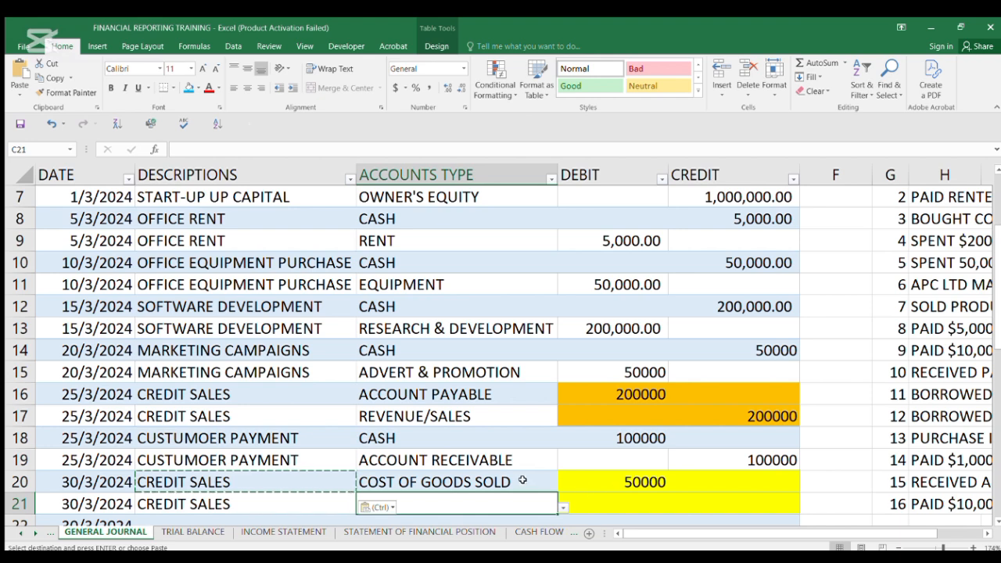
pyautogui.click(995, 523)
pyautogui.scroll(-2, 558, 415)
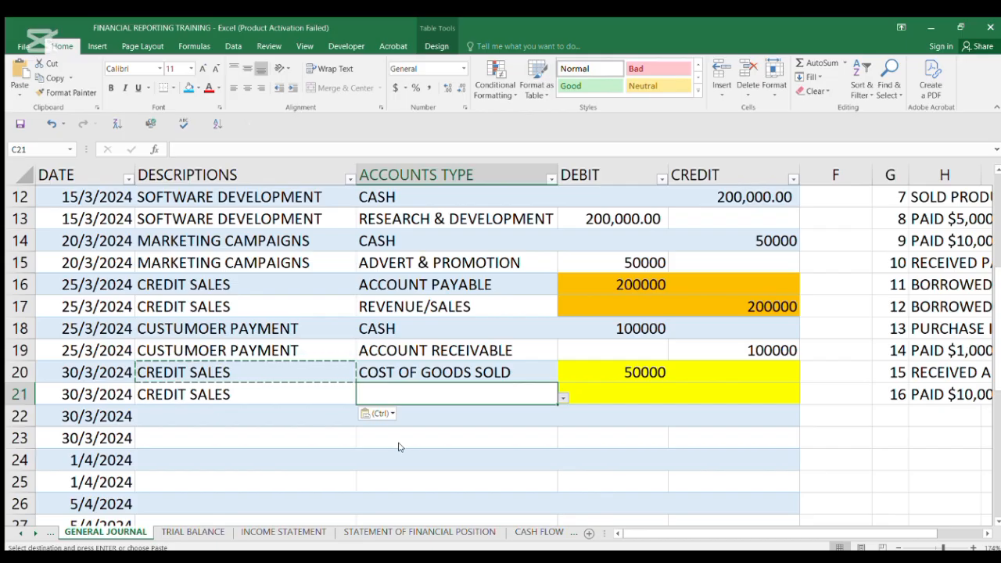
pyautogui.write('INVENTORY')
pyautogui.click(687, 389)
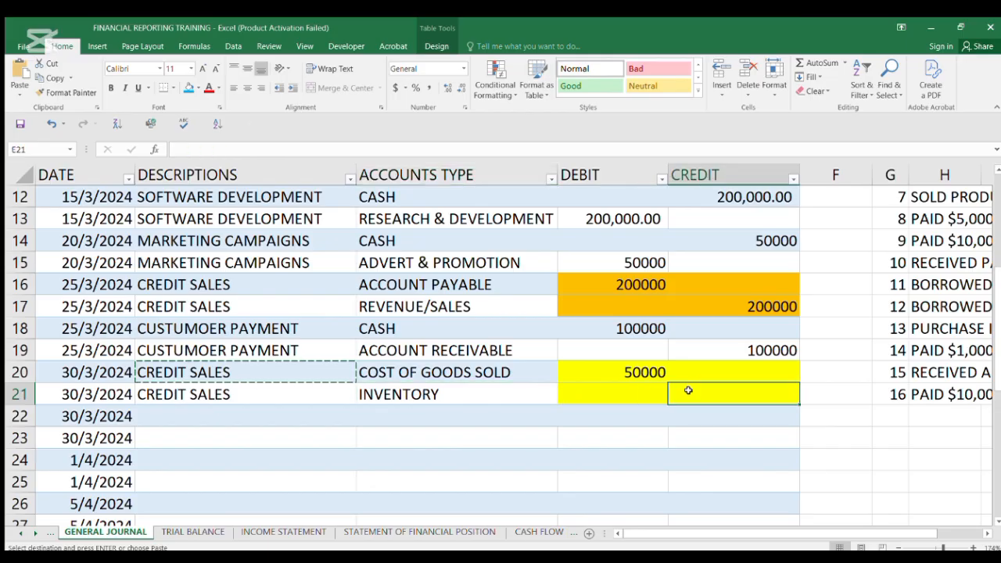
pyautogui.write('50000')
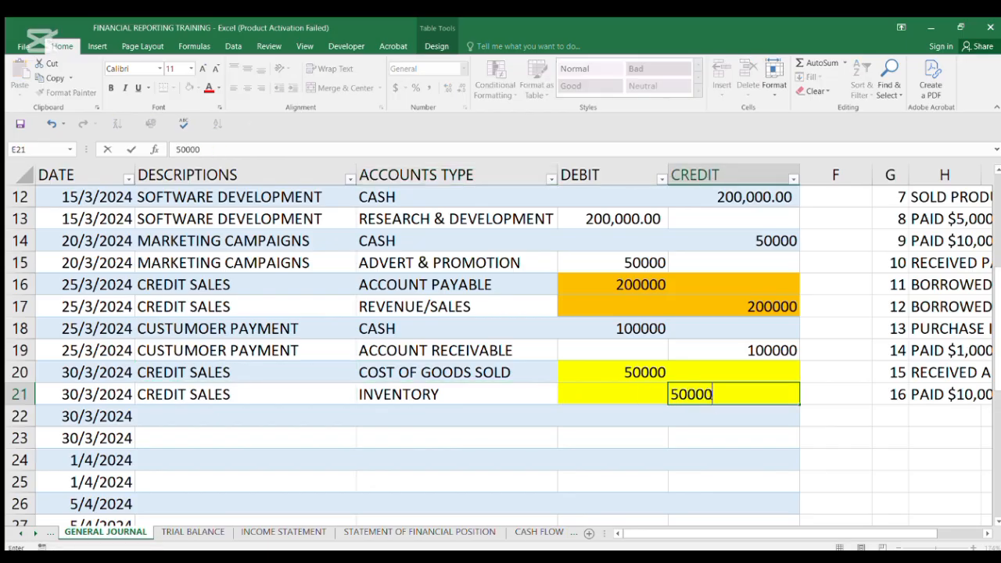
pyautogui.click(663, 435)
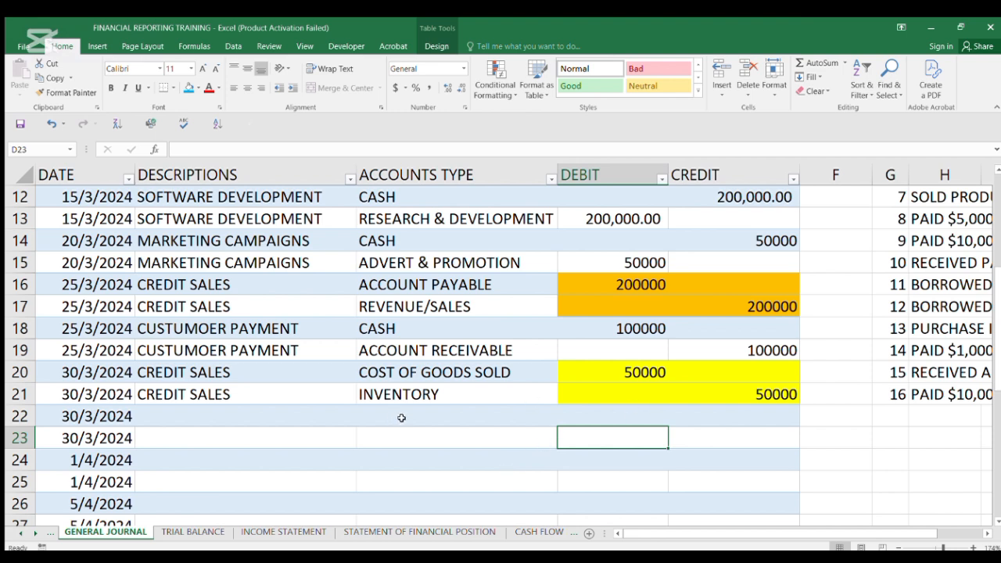
# Refresh all the workbook's data so the trial balance picks up the new journal entries
pyautogui.click(464, 421)
pyautogui.click(459, 394)
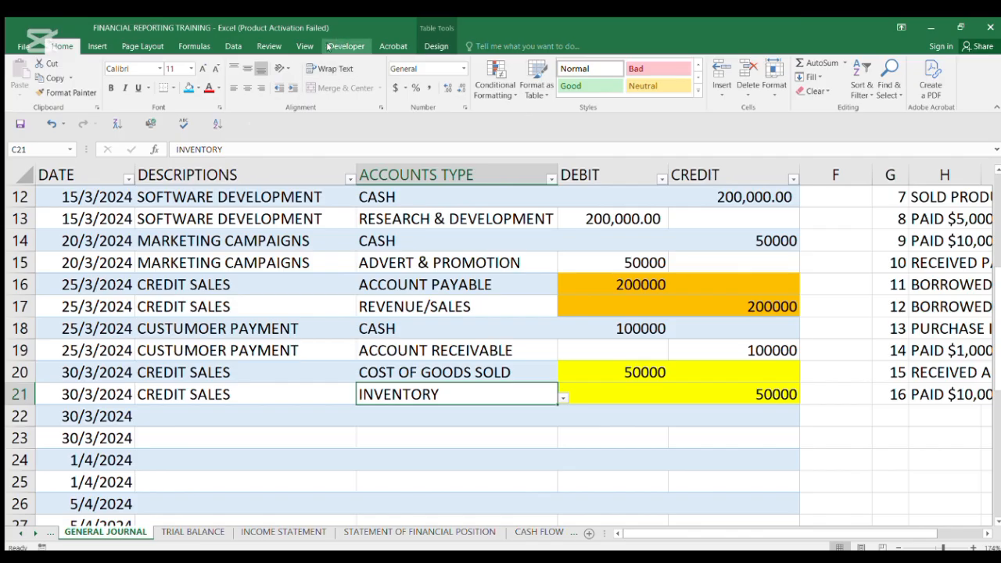
pyautogui.click(234, 47)
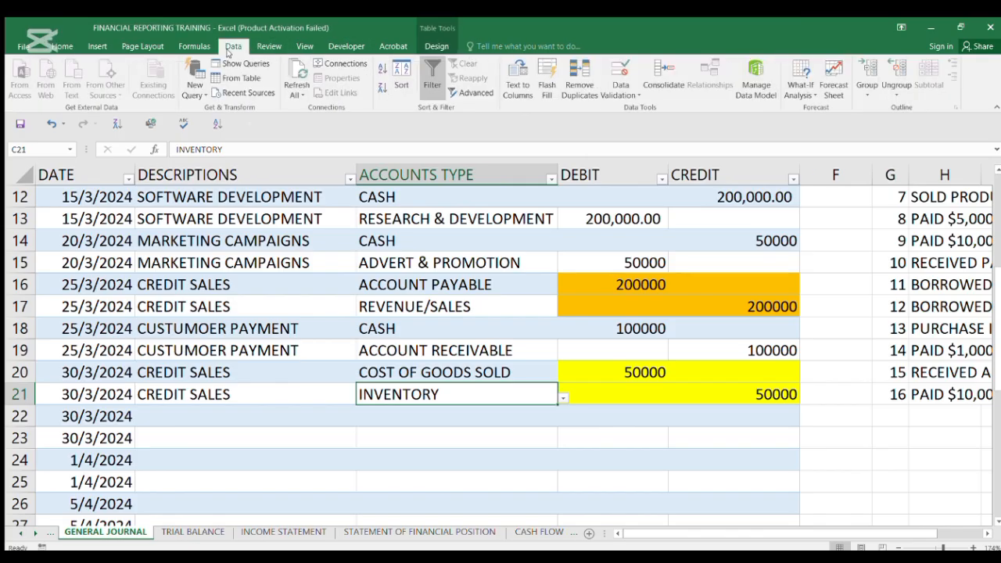
pyautogui.click(399, 78)
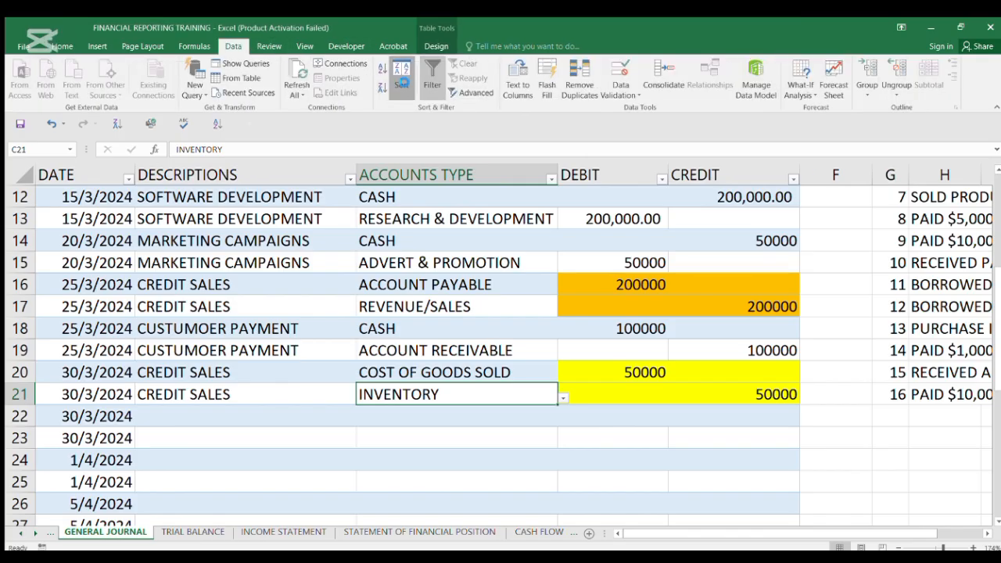
pyautogui.click(435, 199)
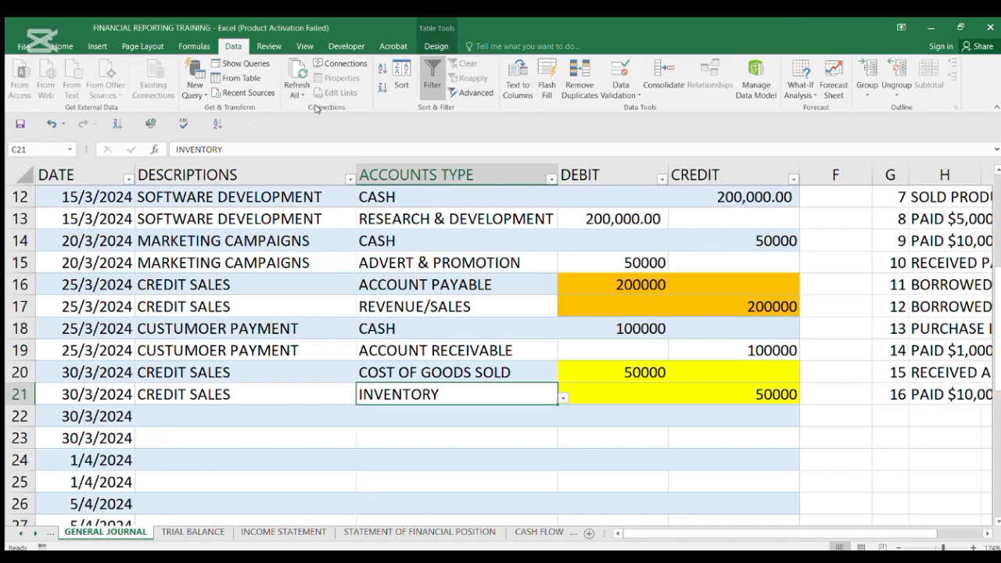
# Review the account totals in the trial balance and the revenue, cost of goods sold and operating expenses in the income statement
pyautogui.click(215, 532)
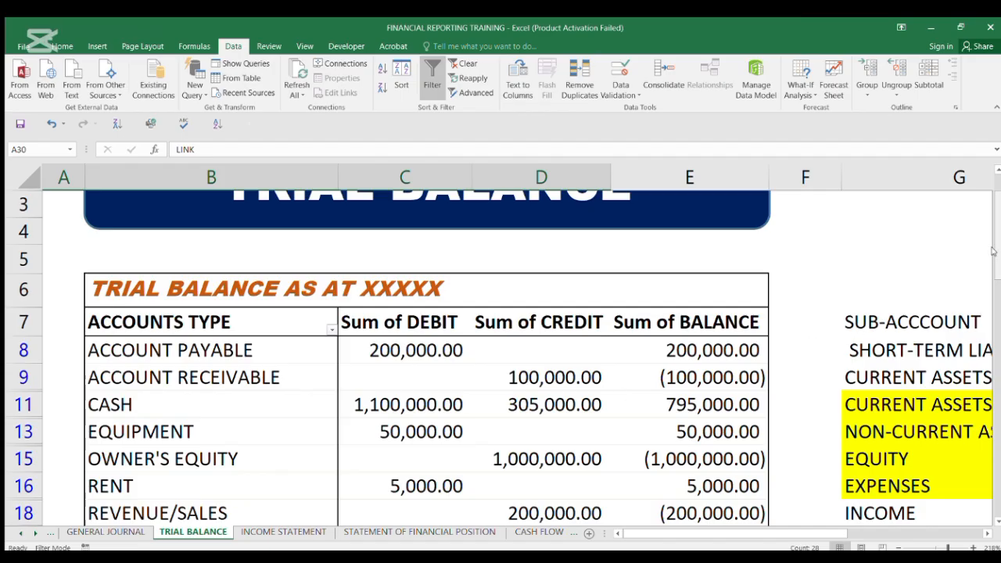
pyautogui.moveTo(993, 250); pyautogui.dragTo(977, 273)
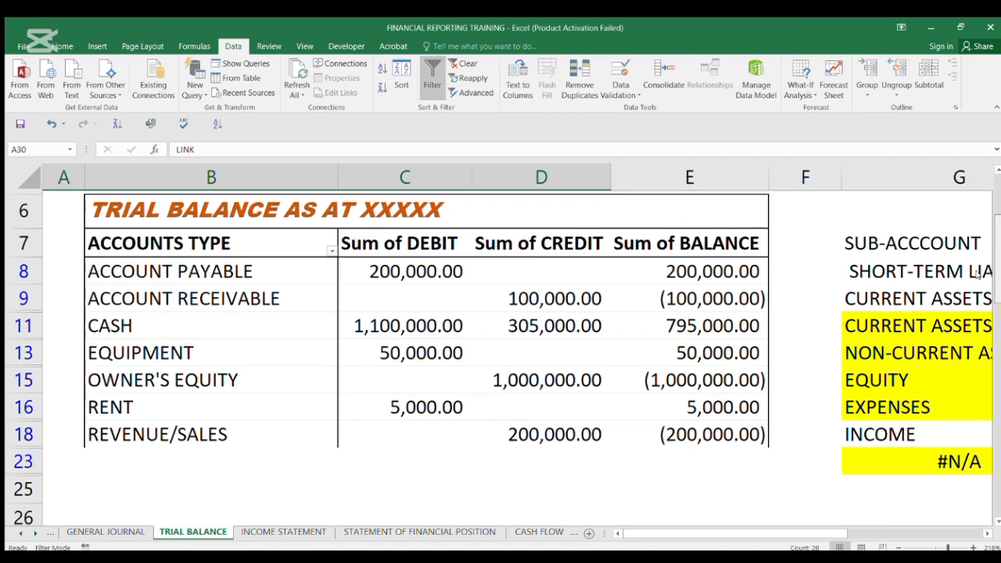
pyautogui.scroll(-1, 977, 271)
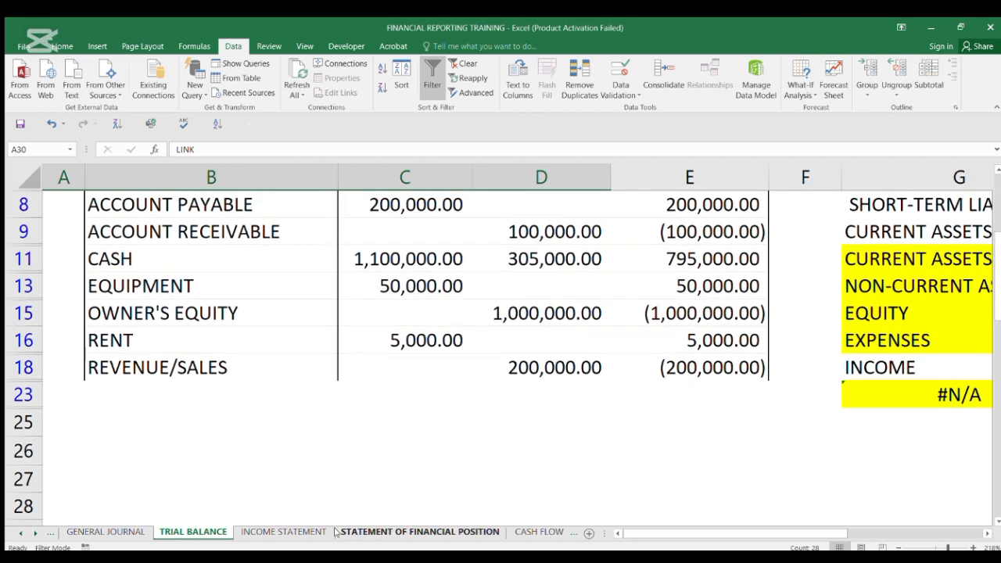
pyautogui.click(172, 367)
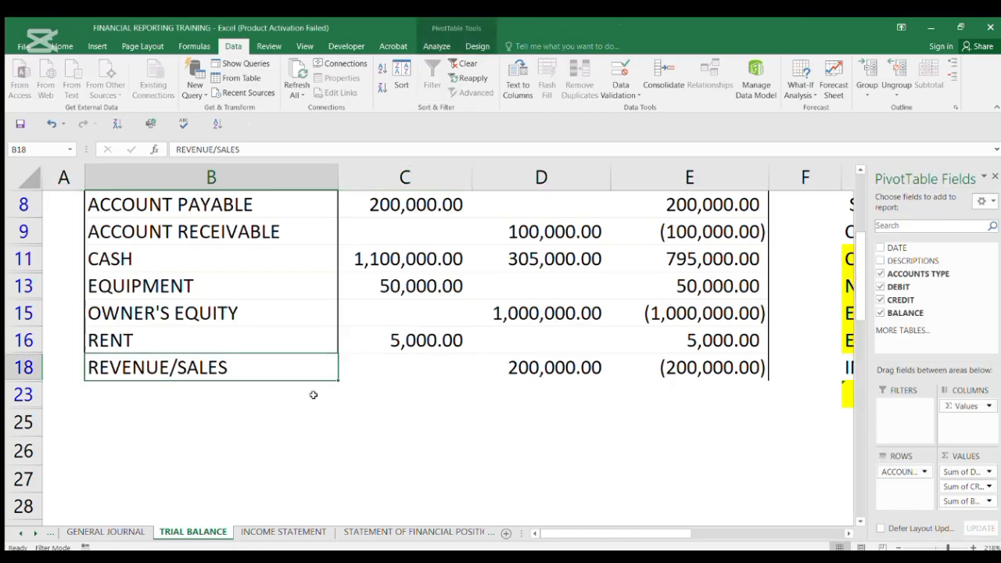
pyautogui.click(294, 529)
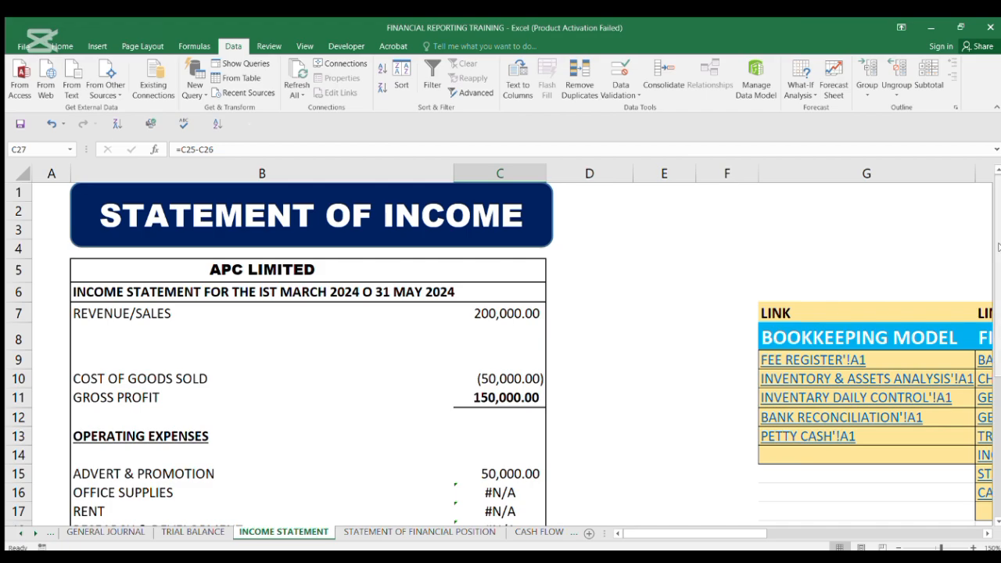
pyautogui.scroll(-3, 998, 358)
pyautogui.scroll(-1, 998, 358)
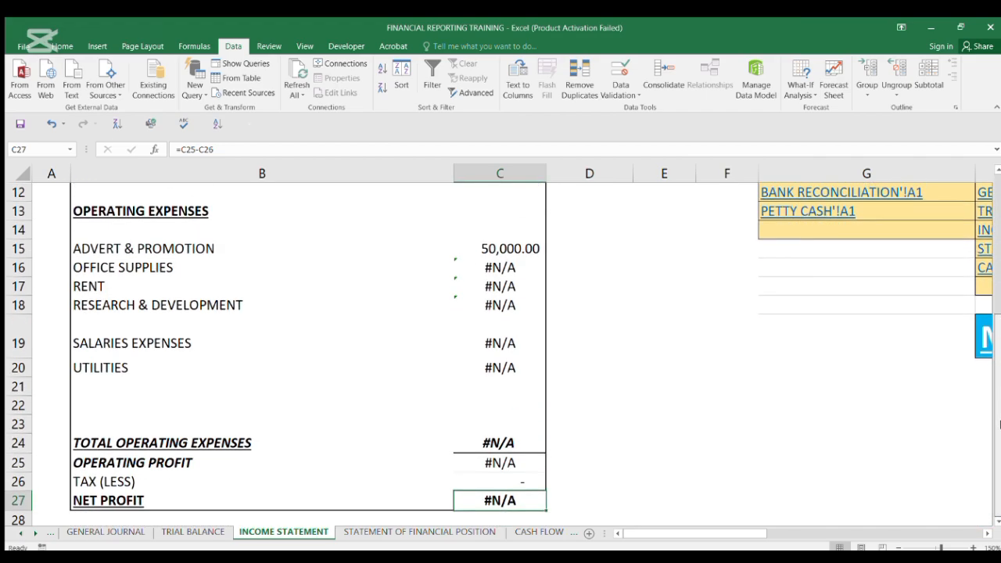
pyautogui.scroll(3, 999, 415)
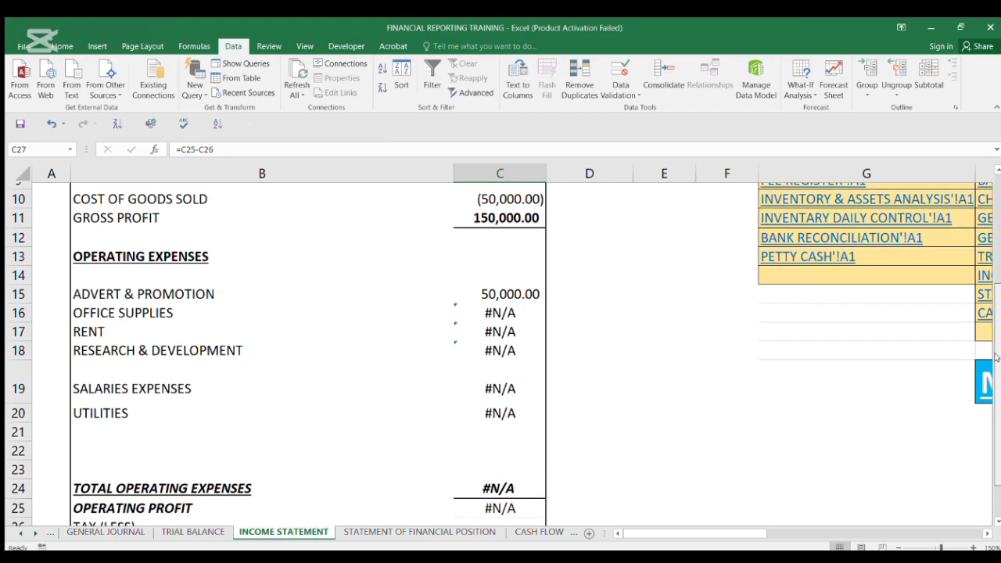
pyautogui.moveTo(994, 346); pyautogui.dragTo(996, 298)
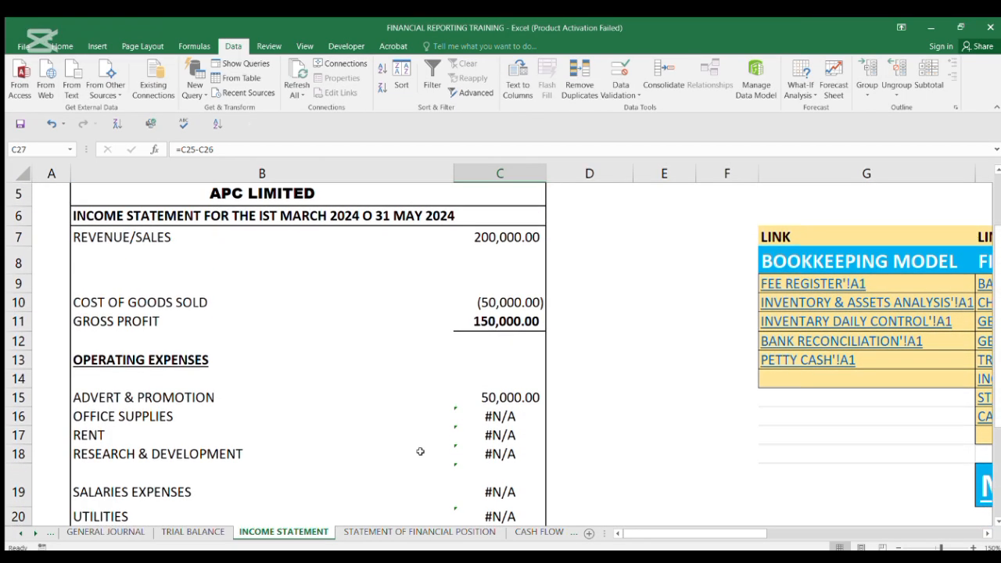
# Check the assets and liabilities in the statement of financial position and the receivable and inventory changes in the cash flow statement
pyautogui.click(394, 532)
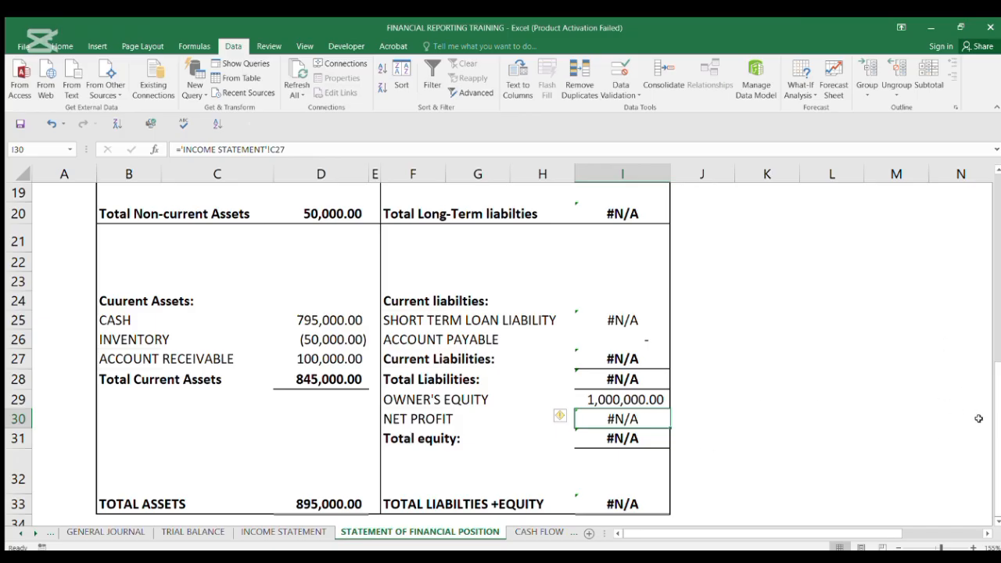
pyautogui.moveTo(997, 443); pyautogui.dragTo(999, 307)
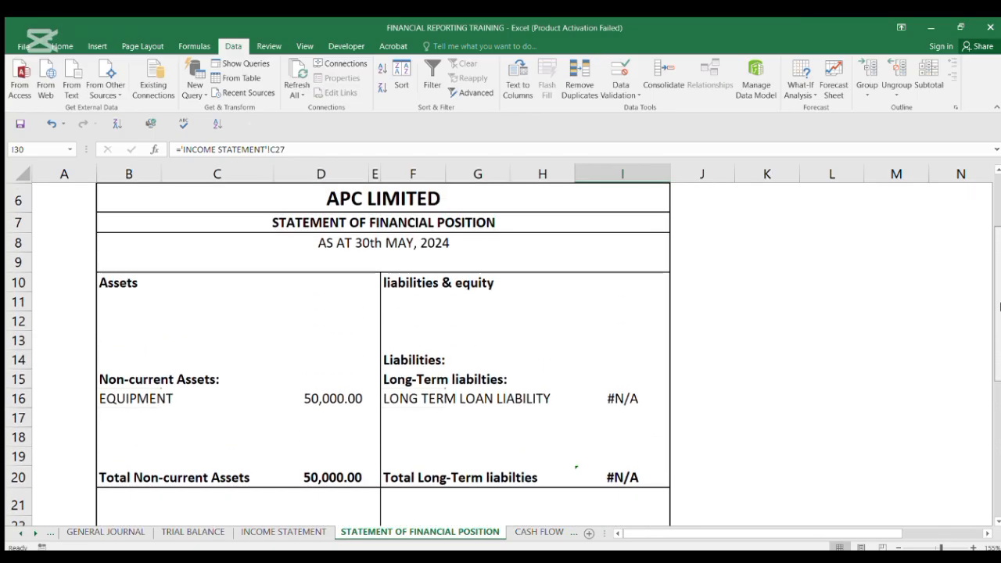
pyautogui.click(309, 397)
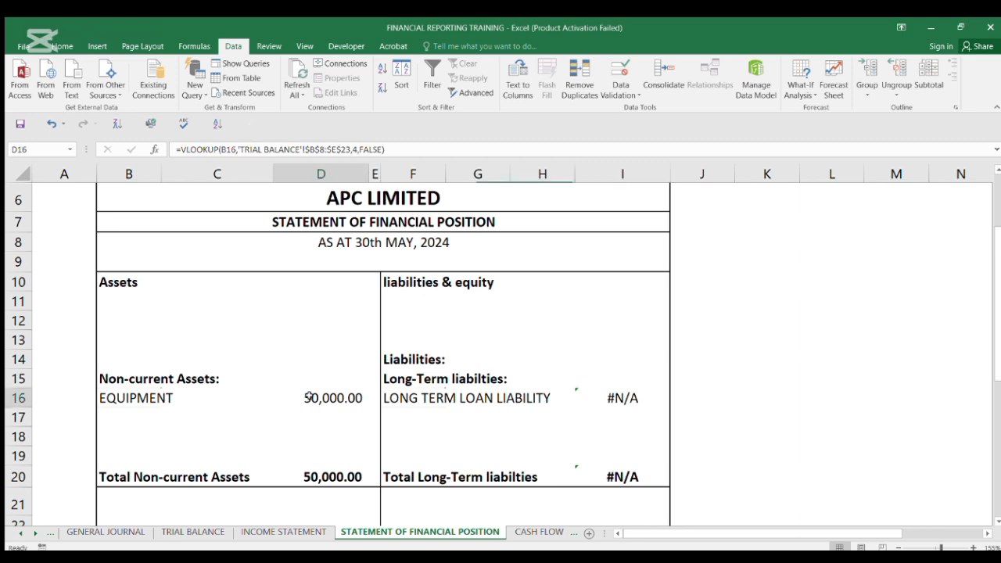
pyautogui.click(537, 532)
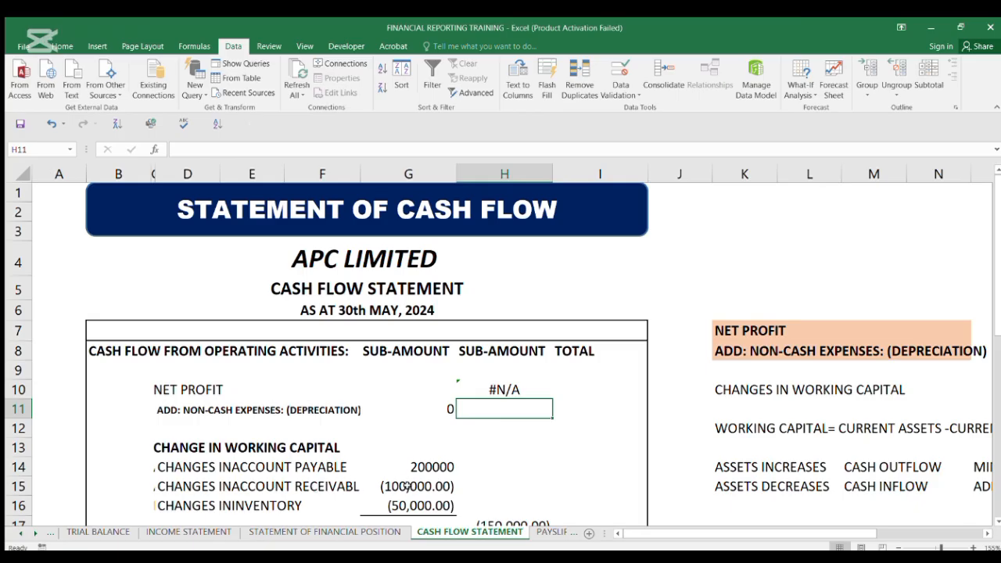
pyautogui.click(415, 485)
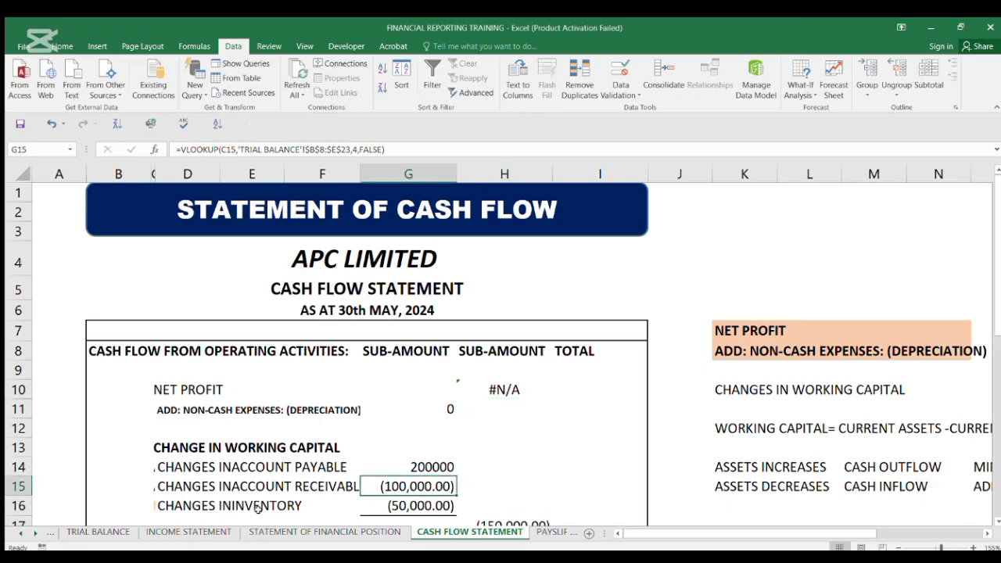
pyautogui.click(403, 508)
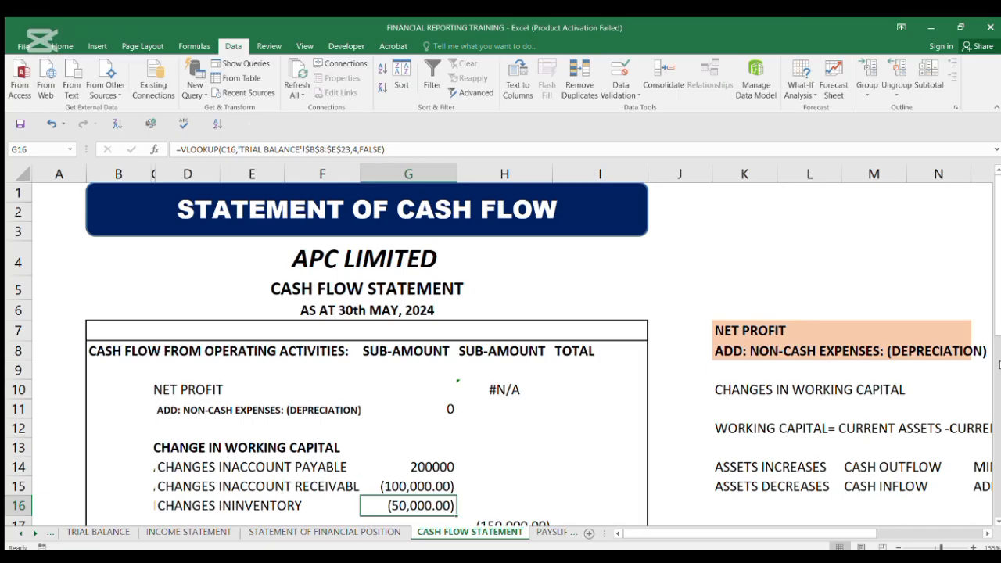
pyautogui.moveTo(996, 319); pyautogui.dragTo(998, 276)
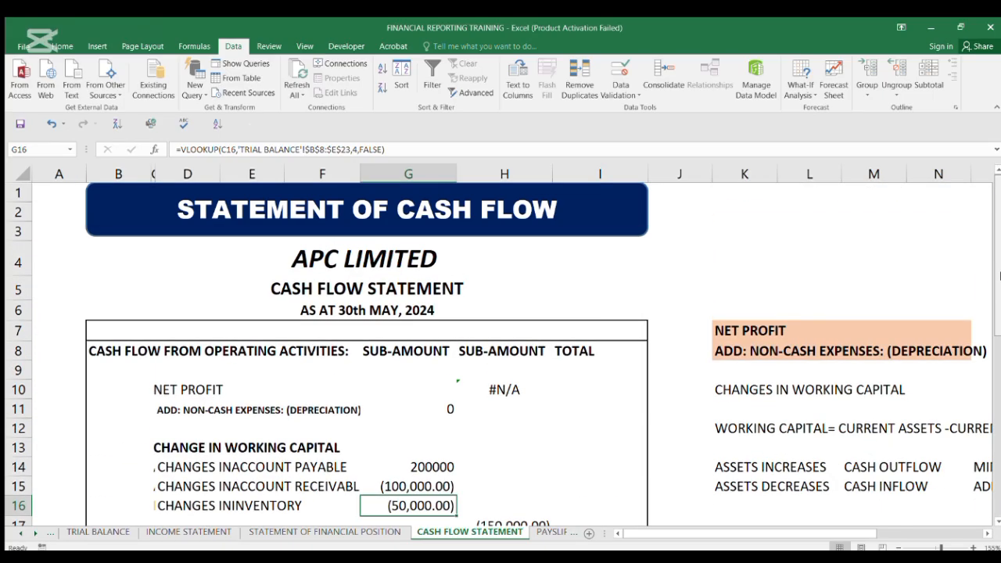
# In the general journal, record row 22 as CASH SALES with accounts type CASH and a debit of 280000
pyautogui.click(50, 532)
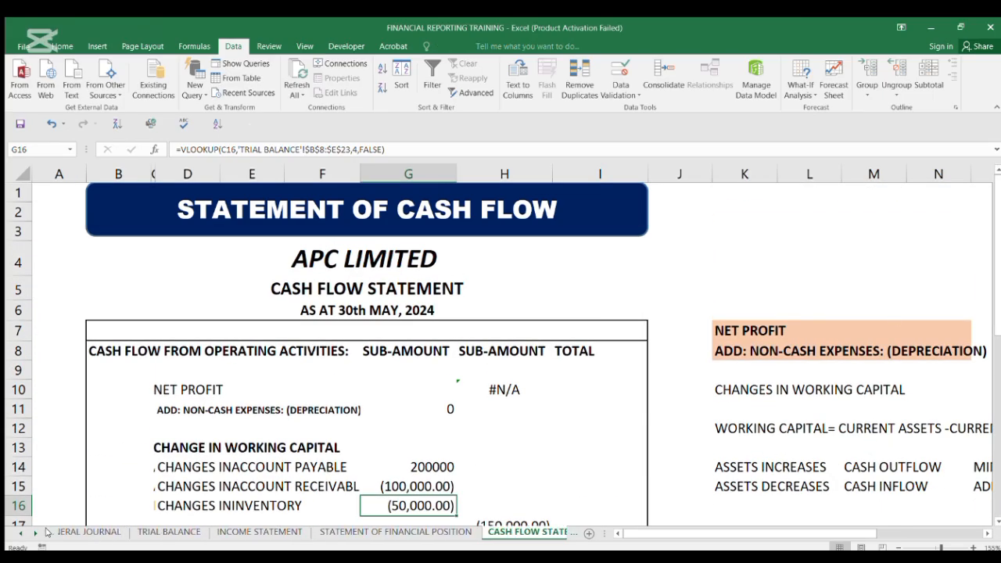
pyautogui.click(50, 532)
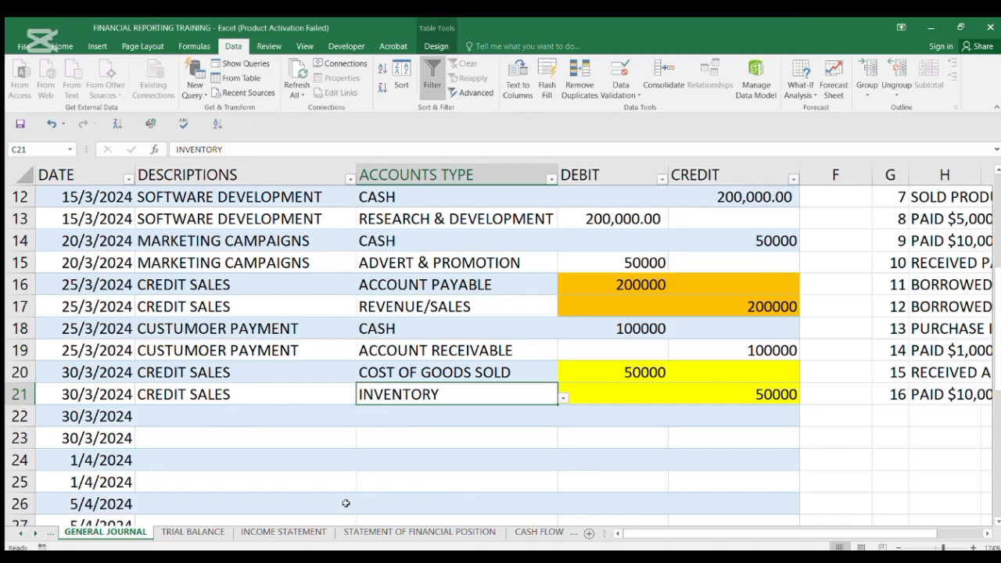
pyautogui.click(170, 415)
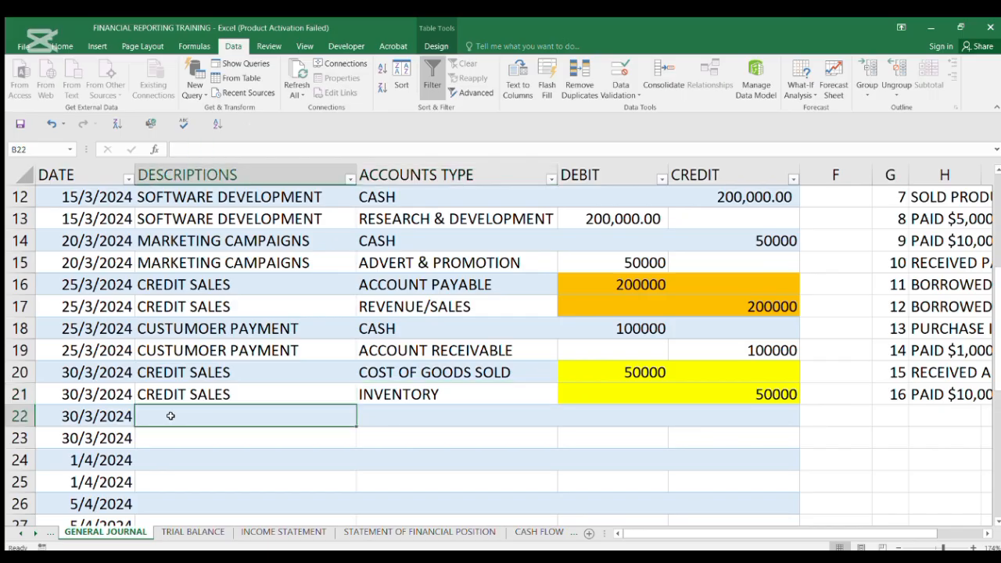
pyautogui.write('CASG')
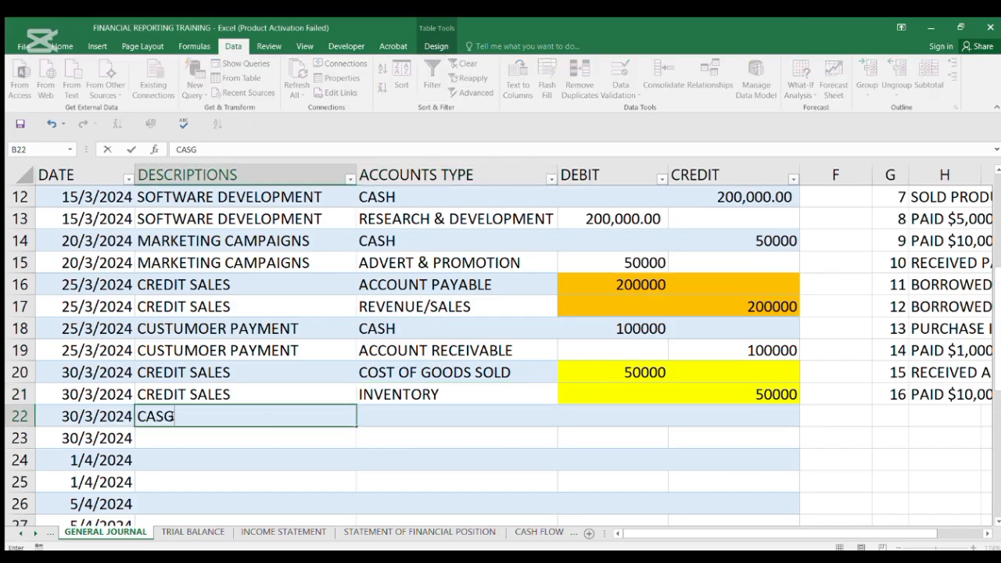
pyautogui.press('BackSpace')
pyautogui.write('H SALES')
pyautogui.click(434, 419)
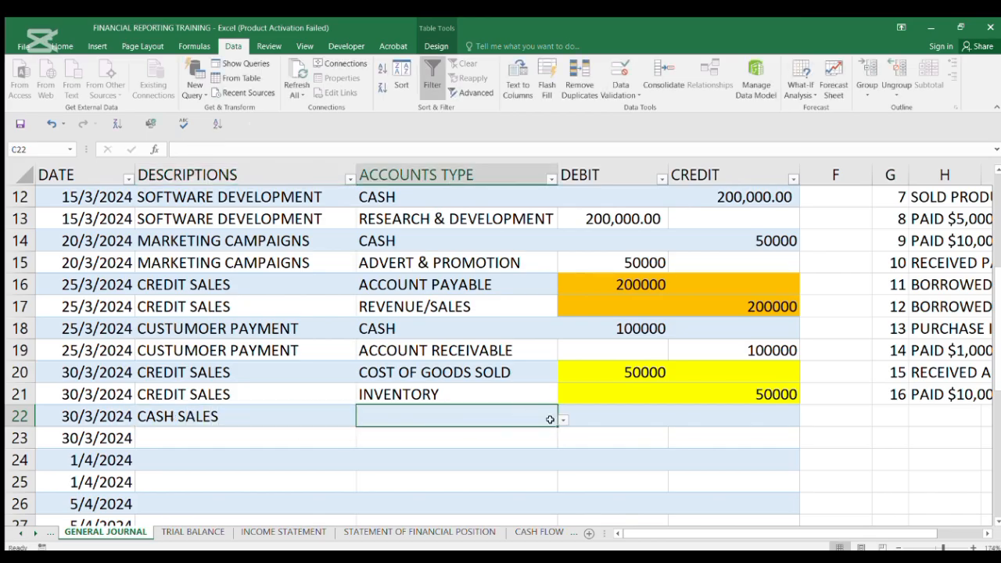
pyautogui.write('CASH')
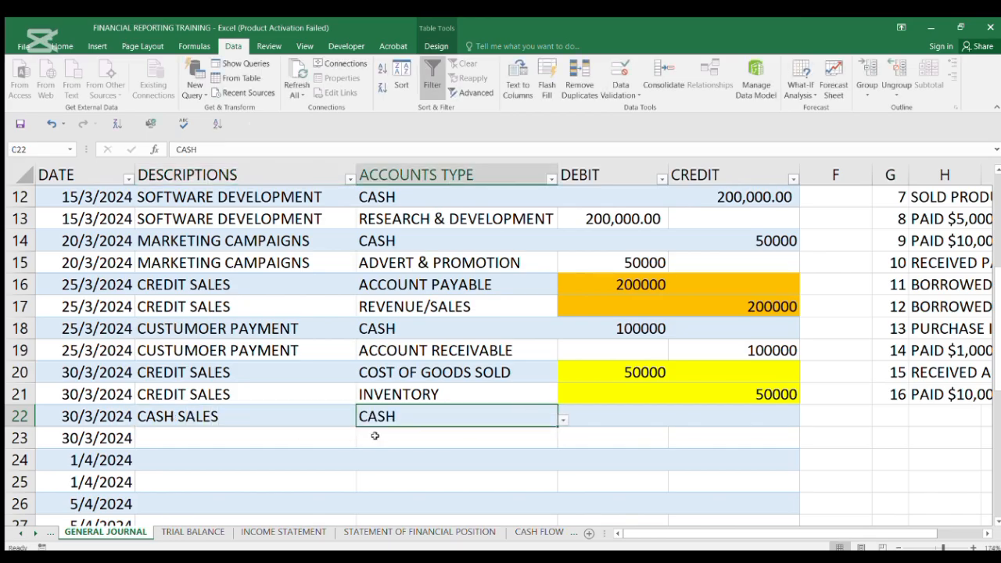
pyautogui.click(610, 416)
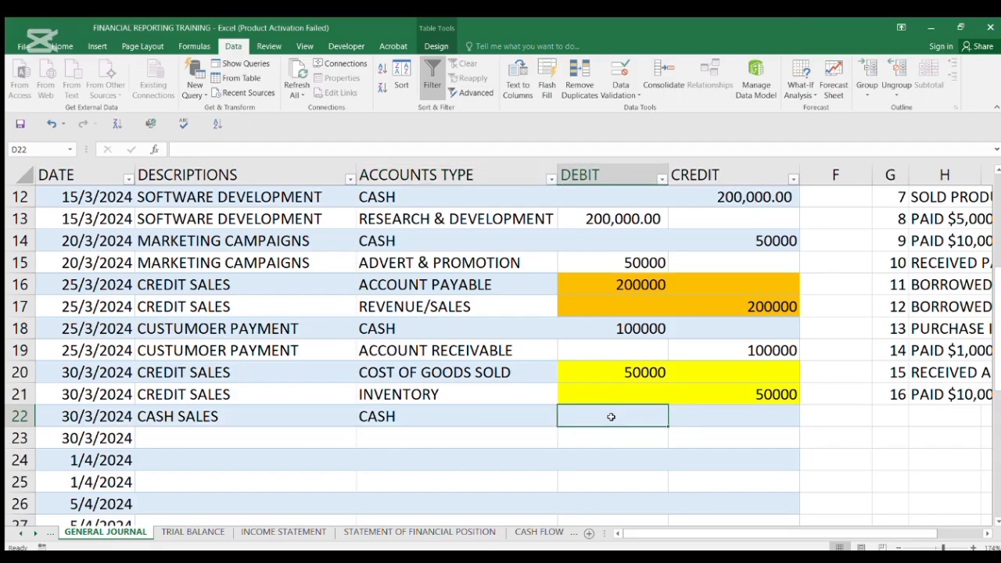
pyautogui.write('280000')
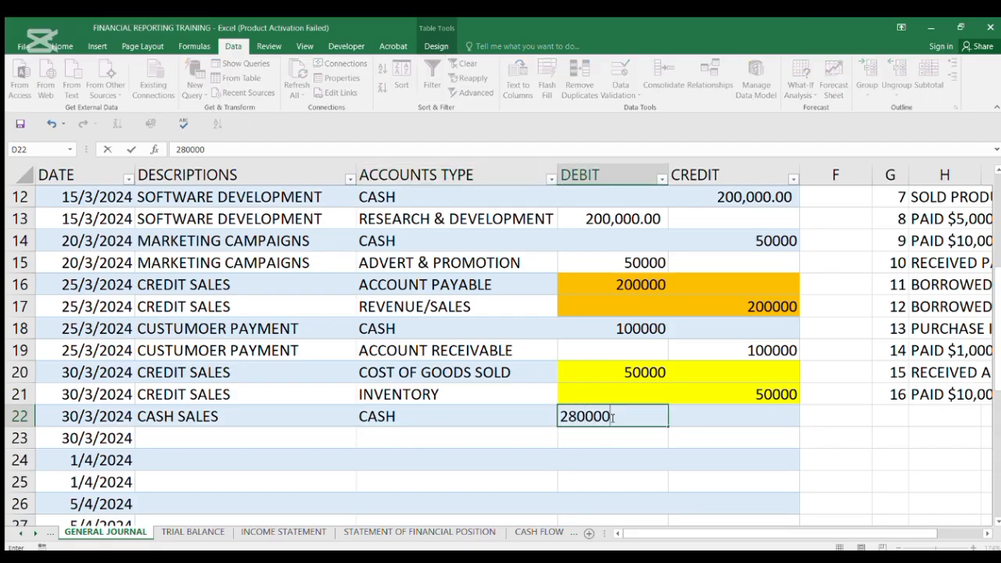
# Copy the CASH SALES description to row 23, with accounts type REVENUE/SALES and a credit of 280000
pyautogui.click(192, 419)
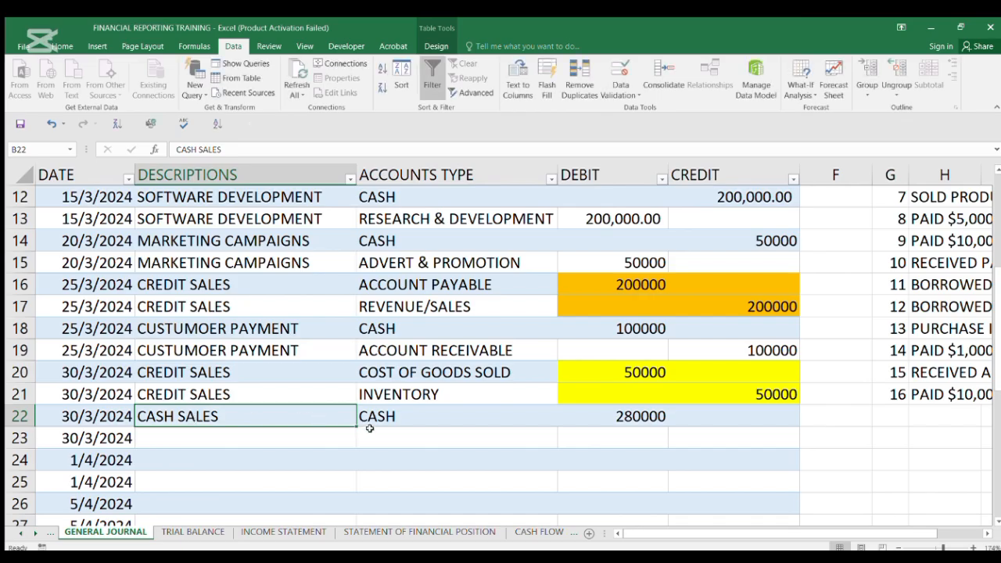
pyautogui.moveTo(355, 424); pyautogui.dragTo(356, 444)
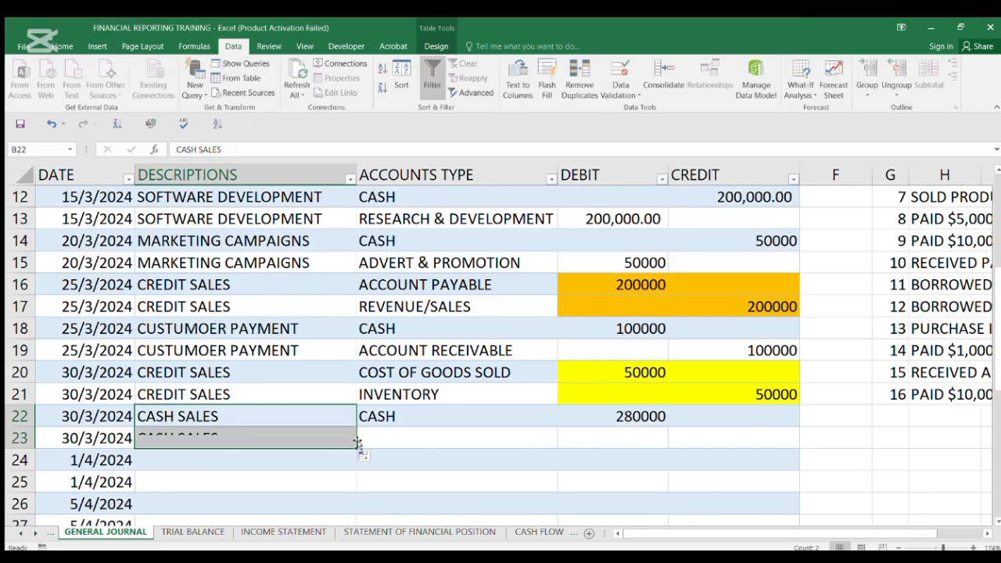
pyautogui.click(399, 436)
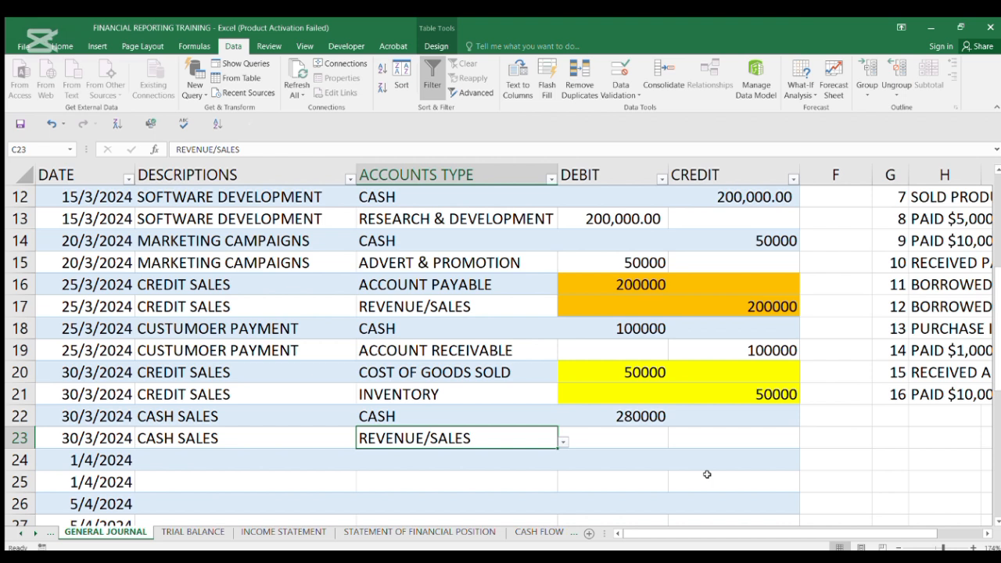
pyautogui.click(704, 434)
pyautogui.write('280000')
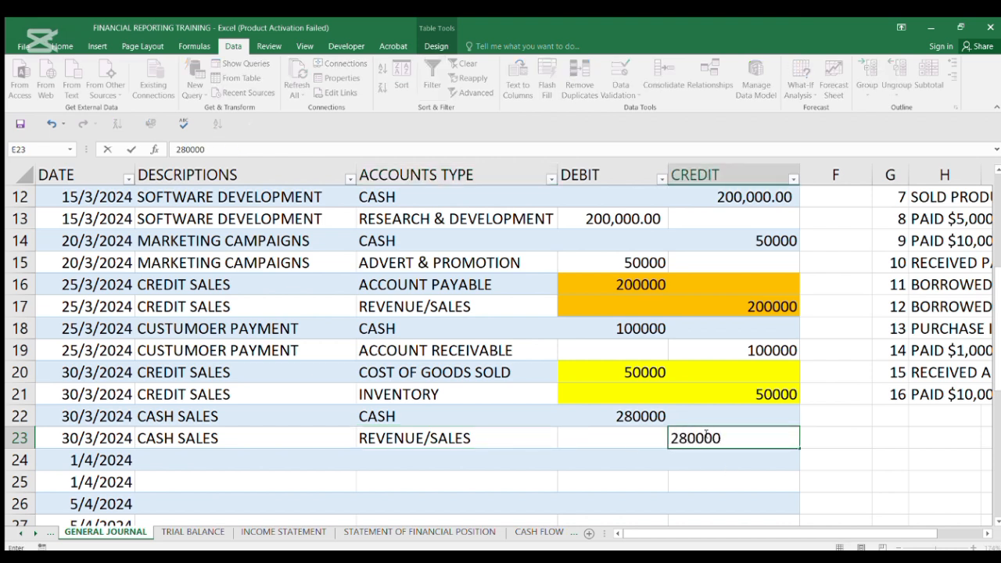
pyautogui.press('Return')
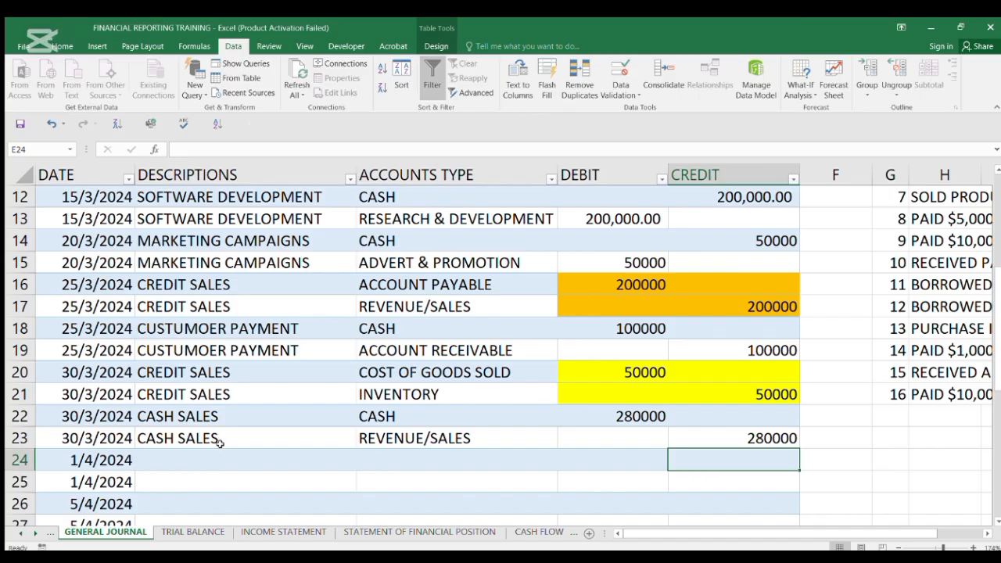
# Record row 24 as RENT PAYMENT with accounts type CASH and a credit of 5000
pyautogui.click(203, 473)
pyautogui.click(197, 454)
pyautogui.write('RENT')
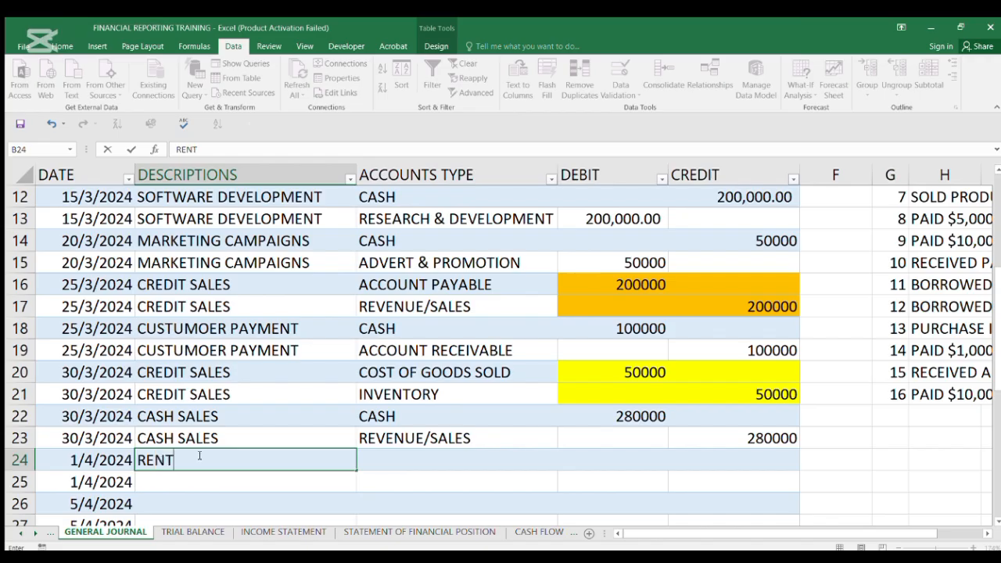
pyautogui.write(' PAYMENT')
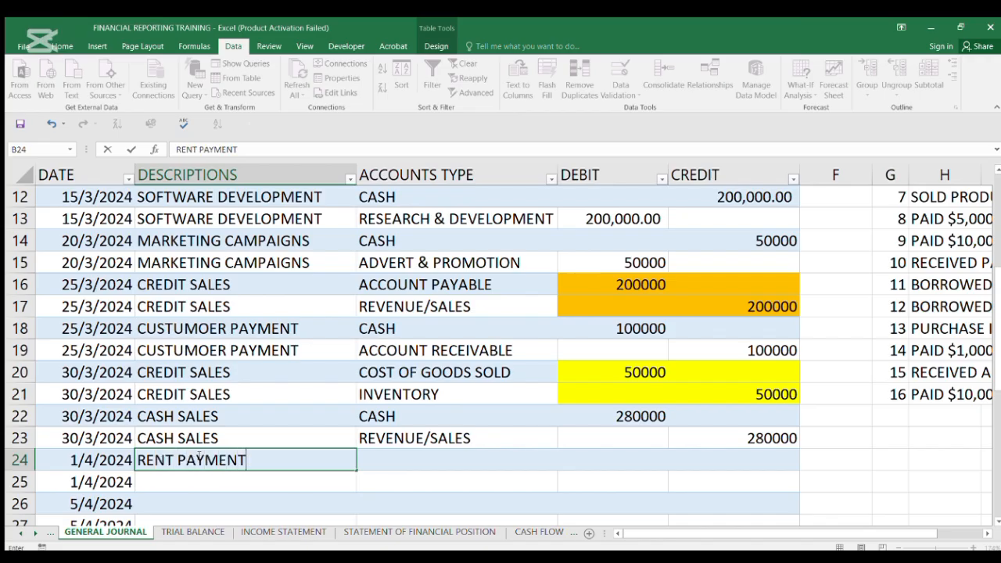
pyautogui.click(395, 457)
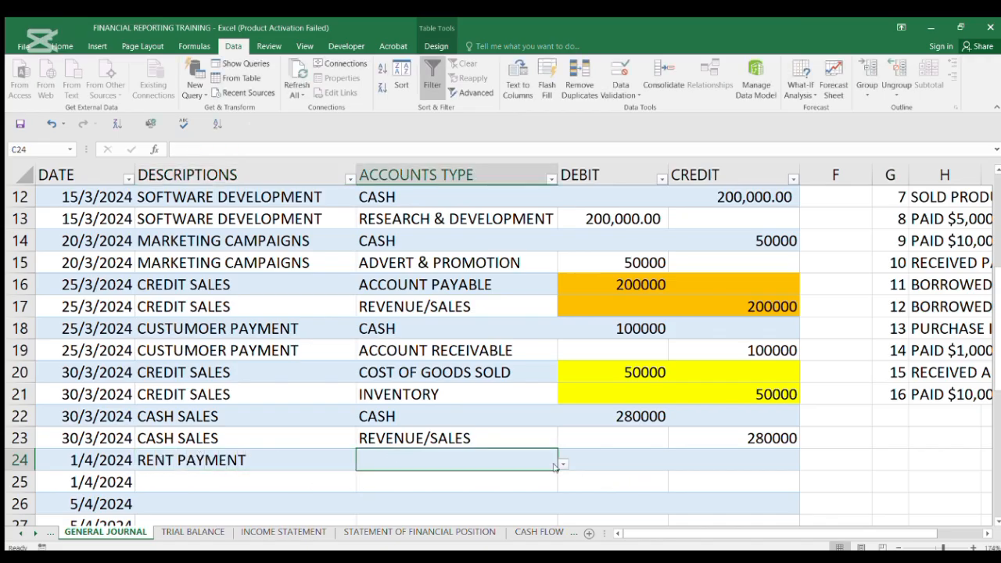
pyautogui.click(361, 334)
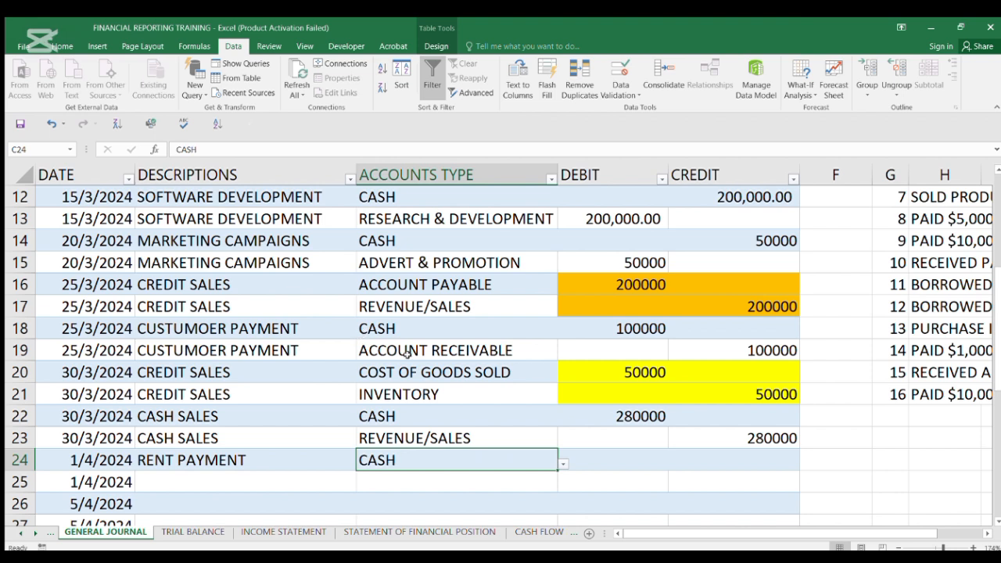
pyautogui.click(623, 458)
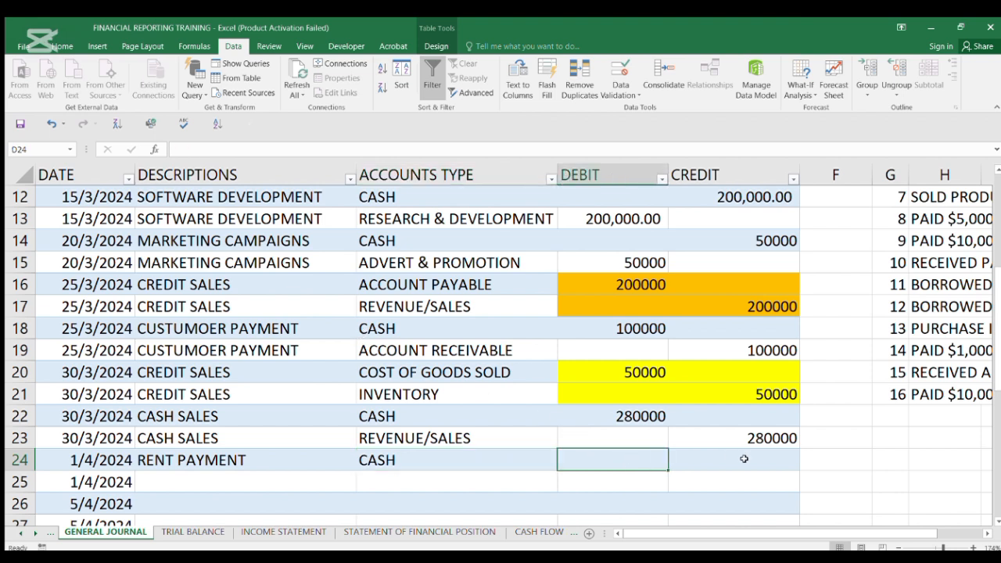
pyautogui.click(738, 458)
pyautogui.write('5000')
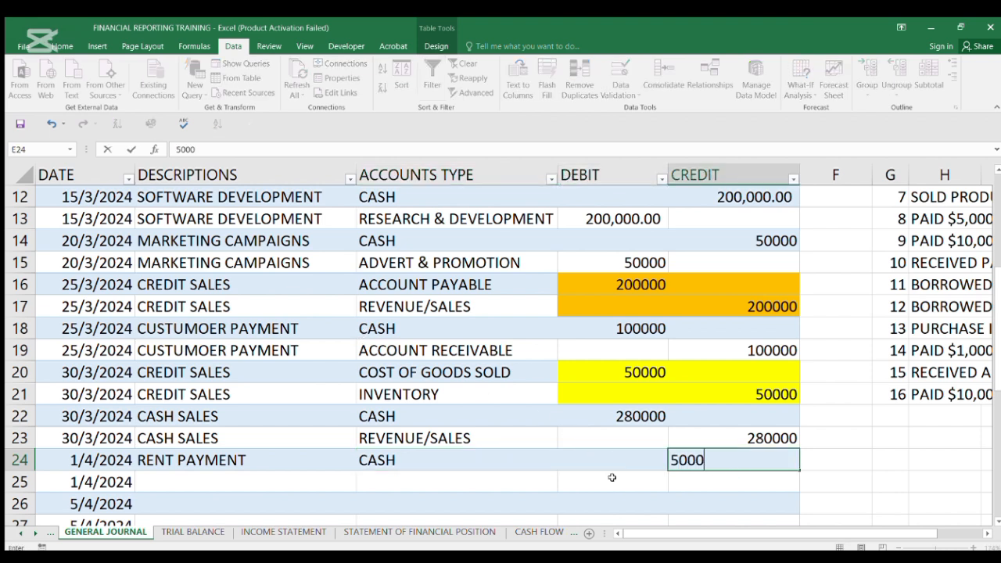
pyautogui.press('Return')
# Copy the RENT PAYMENT description to row 25, with accounts type RENT and a debit of 5000
pyautogui.click(198, 461)
pyautogui.hotkey('ctrl', 'c')
pyautogui.click(212, 477)
pyautogui.hotkey('ctrl', 'v')
pyautogui.click(434, 471)
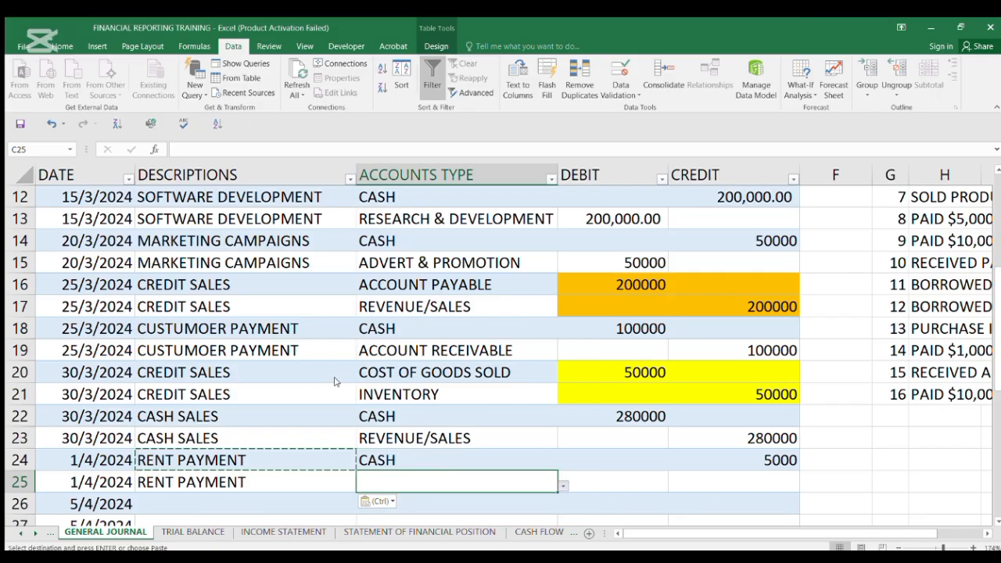
pyautogui.write('RENT')
pyautogui.click(611, 482)
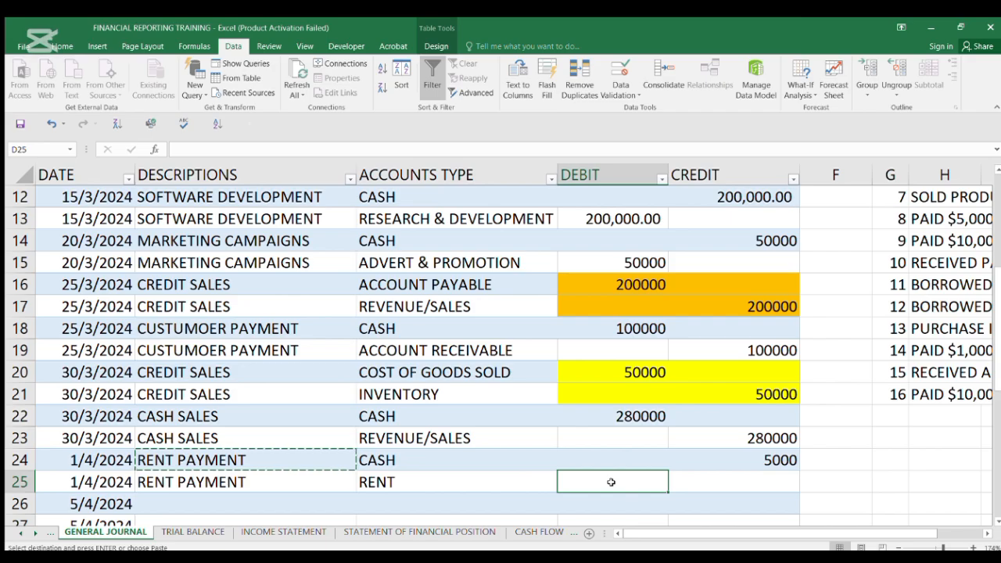
pyautogui.write('5000')
pyautogui.click(699, 498)
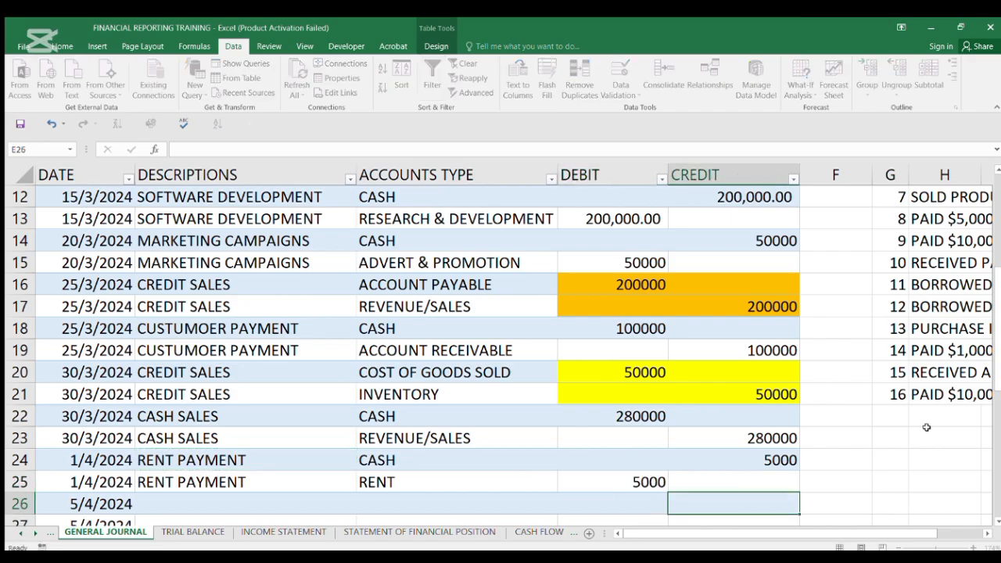
# Record row 26 as SALARIES PAYMENT with accounts type CASH and a credit of 10000
pyautogui.moveTo(997, 369); pyautogui.dragTo(991, 421)
pyautogui.scroll(-3, 992, 421)
pyautogui.scroll(2, 980, 439)
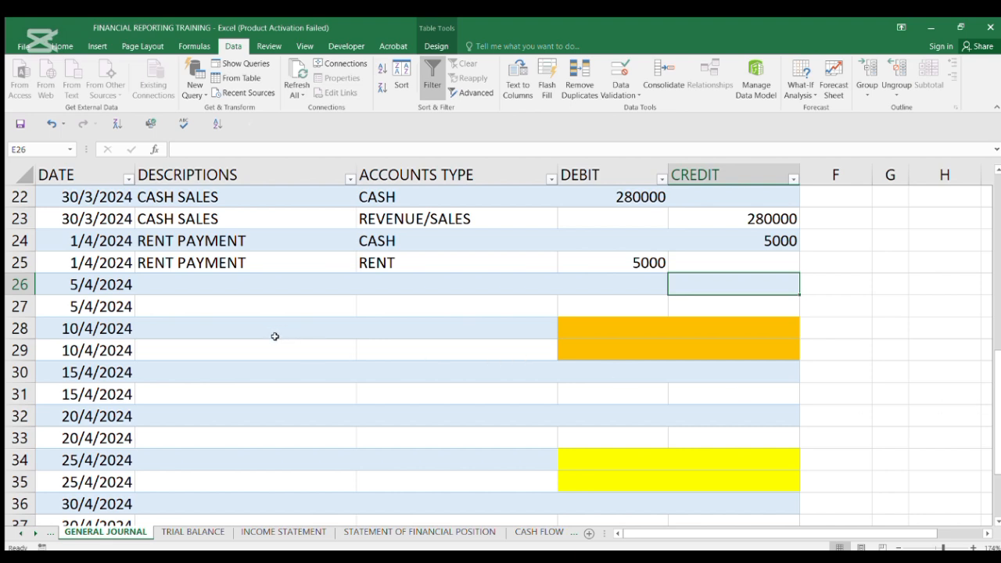
pyautogui.click(186, 283)
pyautogui.write('S')
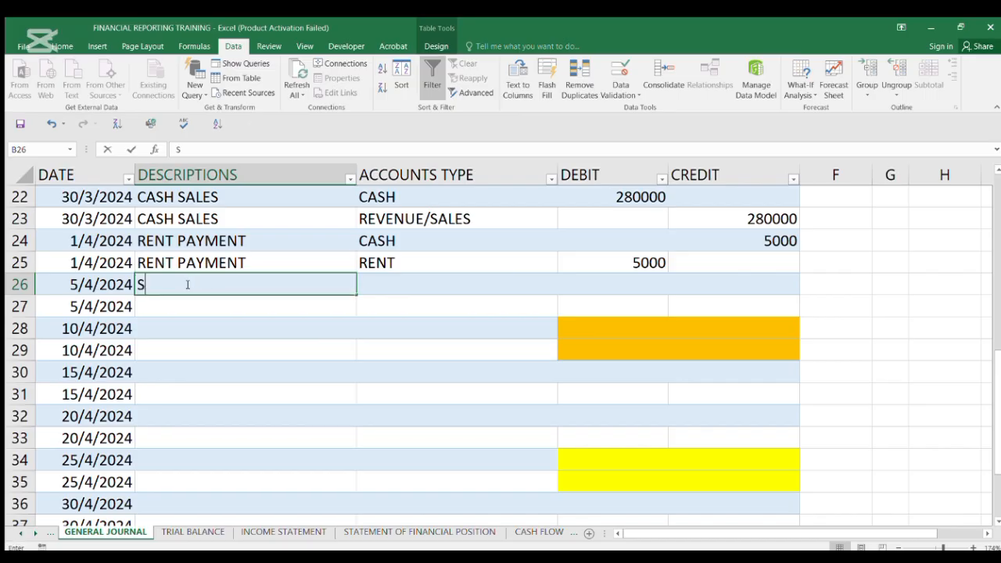
pyautogui.write('ALARIES PAYMENT')
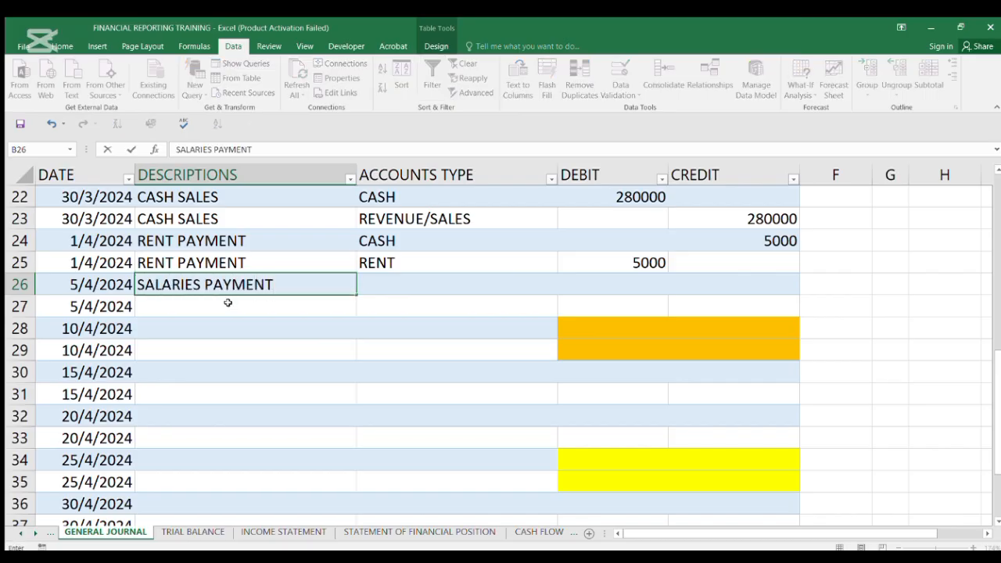
pyautogui.click(390, 280)
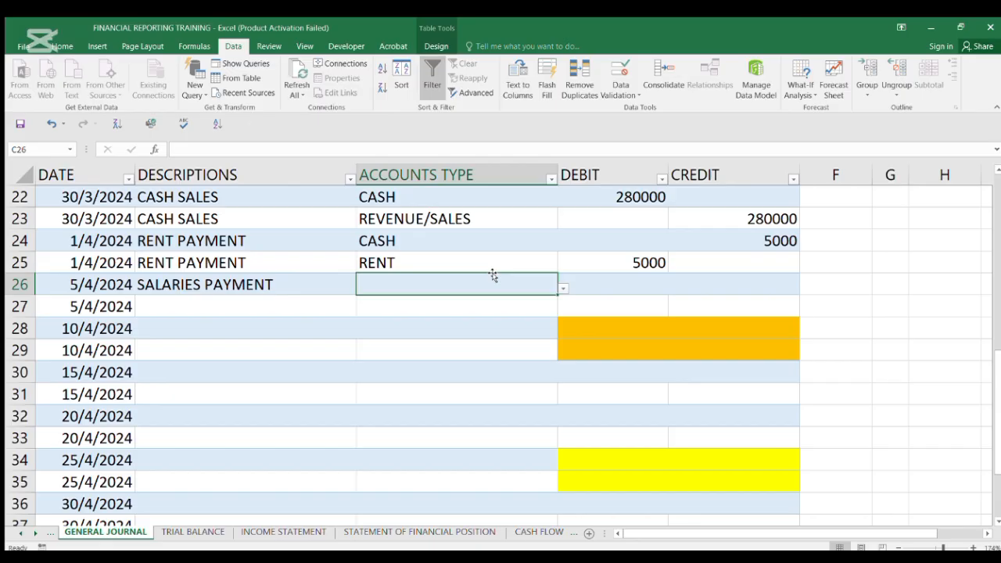
pyautogui.click(562, 289)
pyautogui.click(421, 299)
pyautogui.click(617, 285)
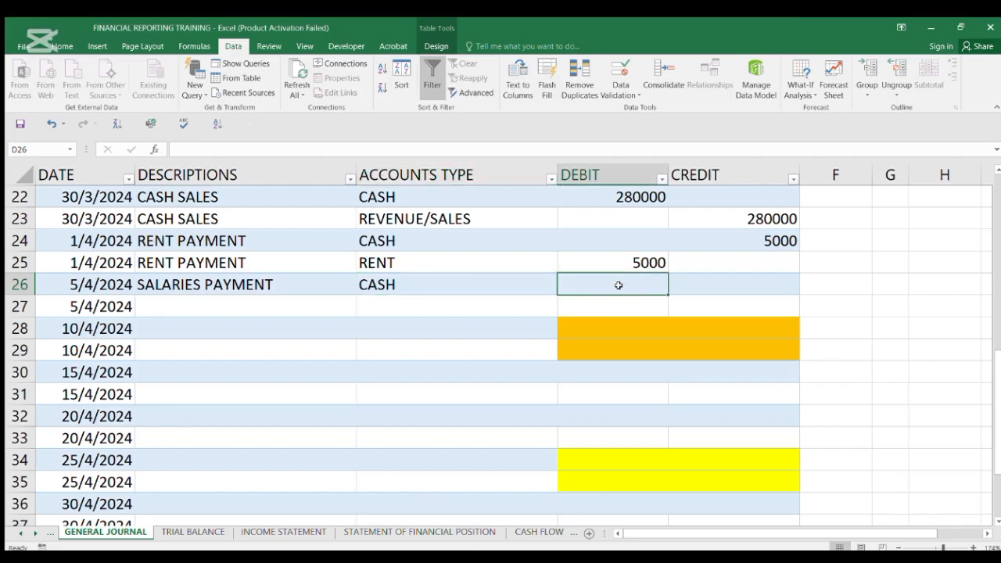
pyautogui.click(706, 285)
pyautogui.write('10000')
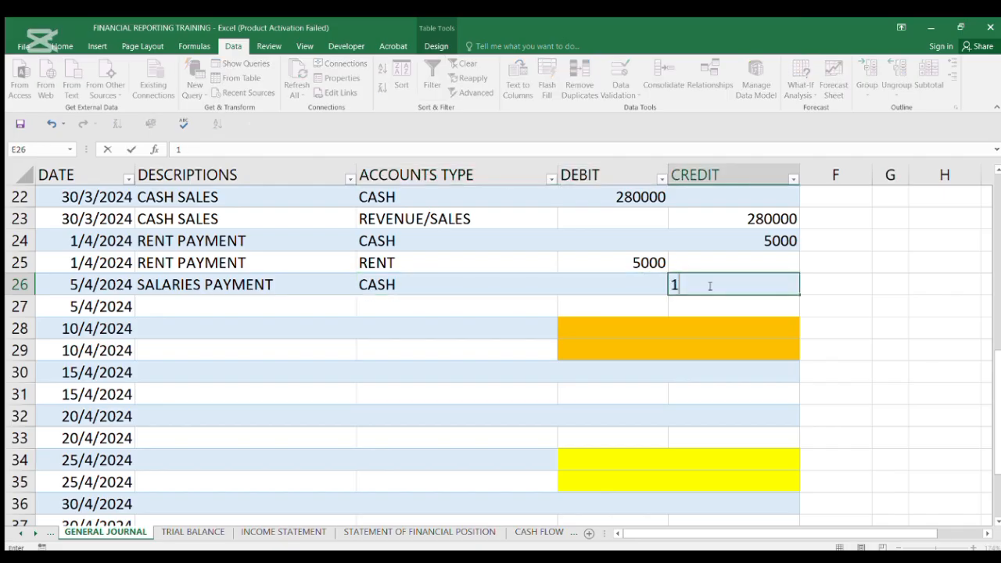
pyautogui.click(714, 326)
# Copy the SALARIES PAYMENT description to row 27, with accounts type SALARIES EXPENSES and a debit of 10000
pyautogui.click(278, 283)
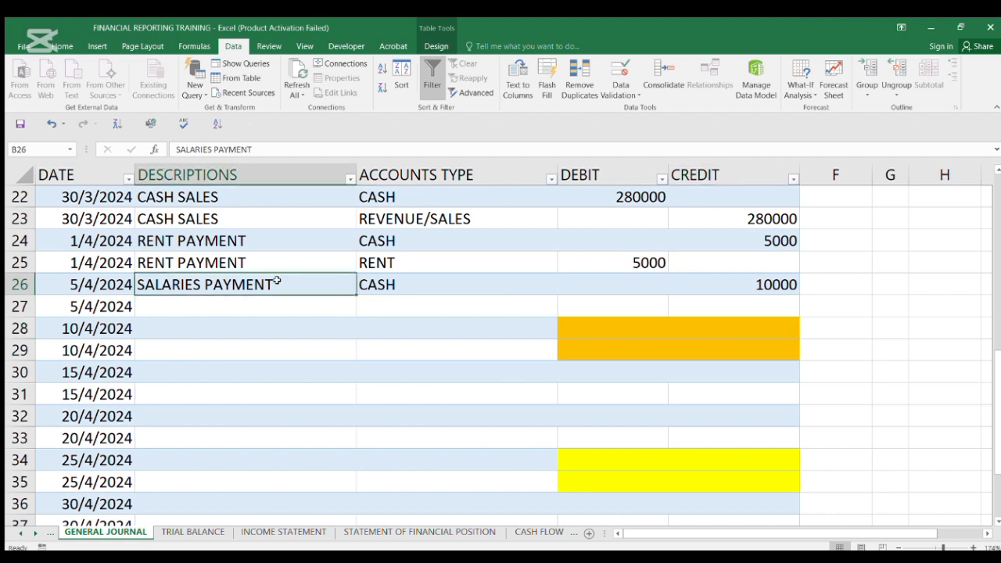
pyautogui.hotkey('ctrl', 'c')
pyautogui.click(266, 304)
pyautogui.hotkey('ctrl', 'v')
pyautogui.click(404, 300)
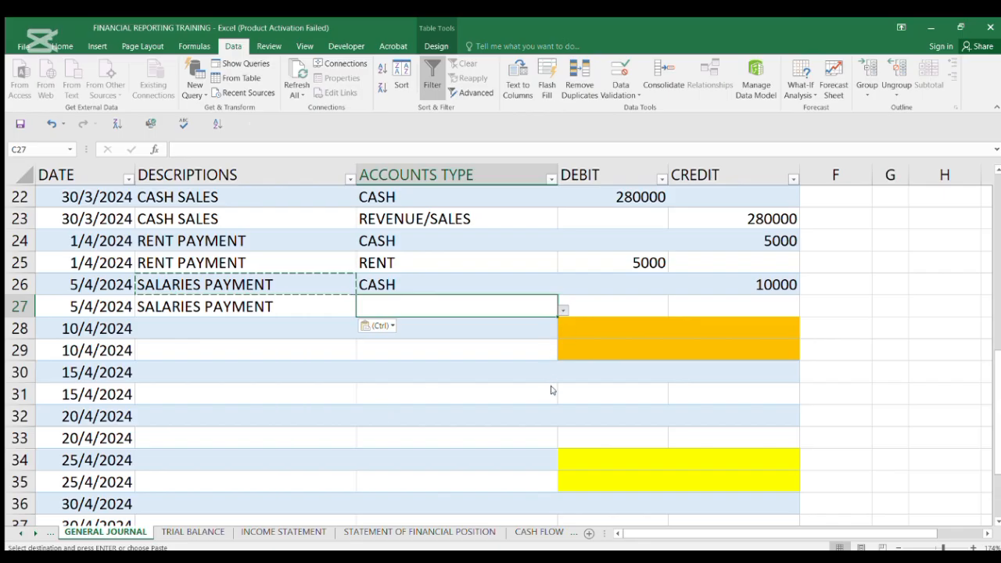
pyautogui.write('SALARIES EXPENSES')
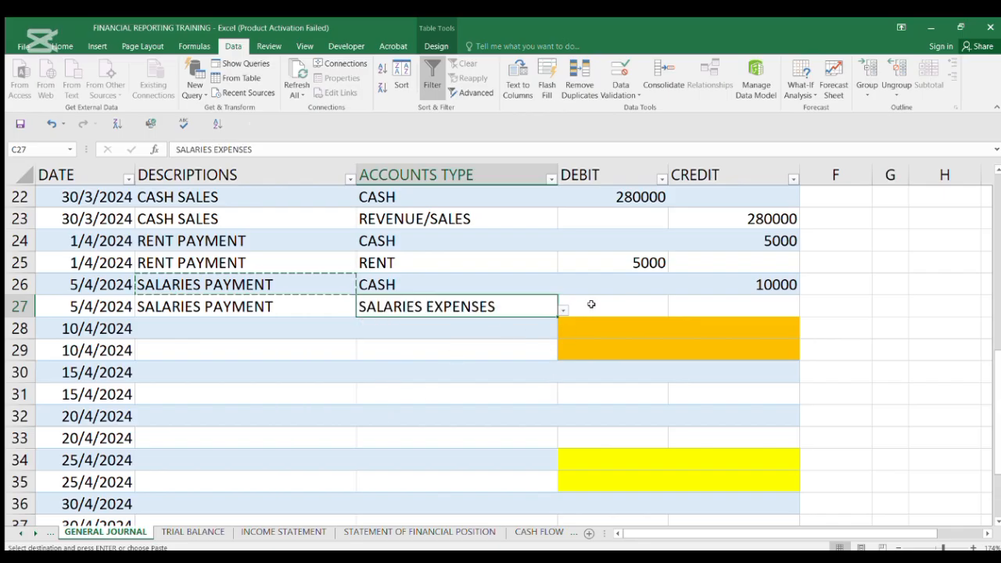
pyautogui.click(619, 303)
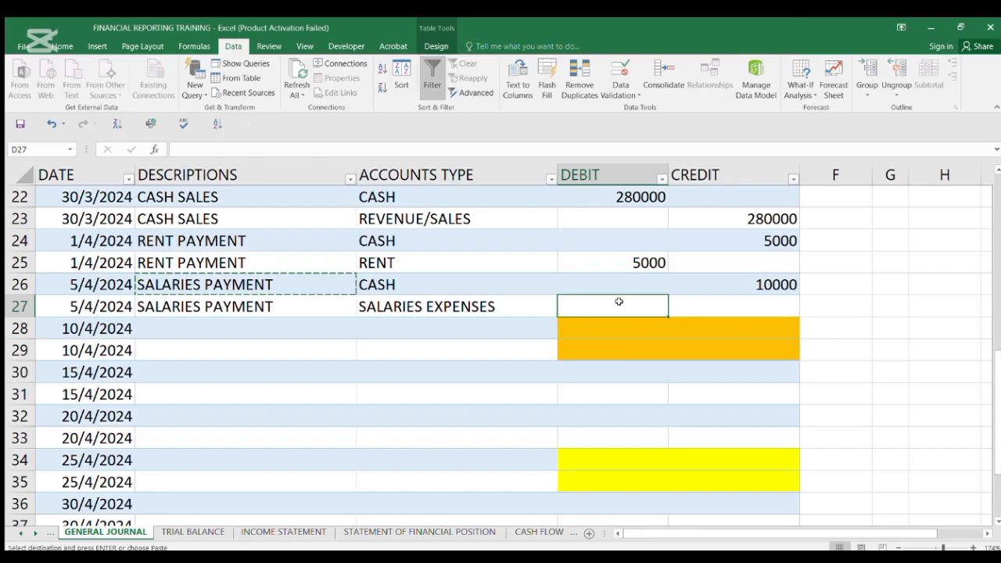
pyautogui.write('10000')
pyautogui.click(655, 348)
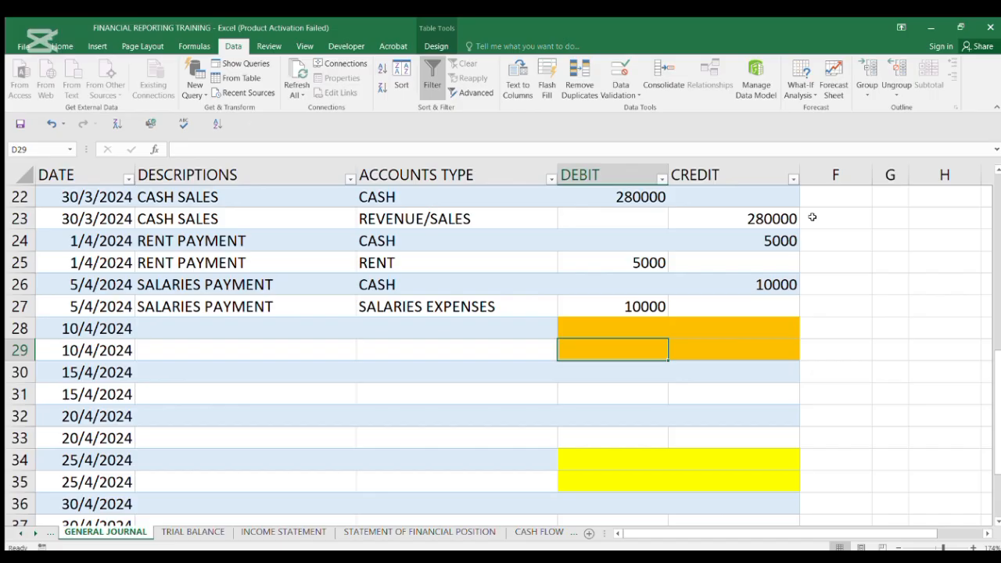
# Record row 28 as LONG TERM LOAN with accounts type CASH and a debit of 100000
pyautogui.click(276, 325)
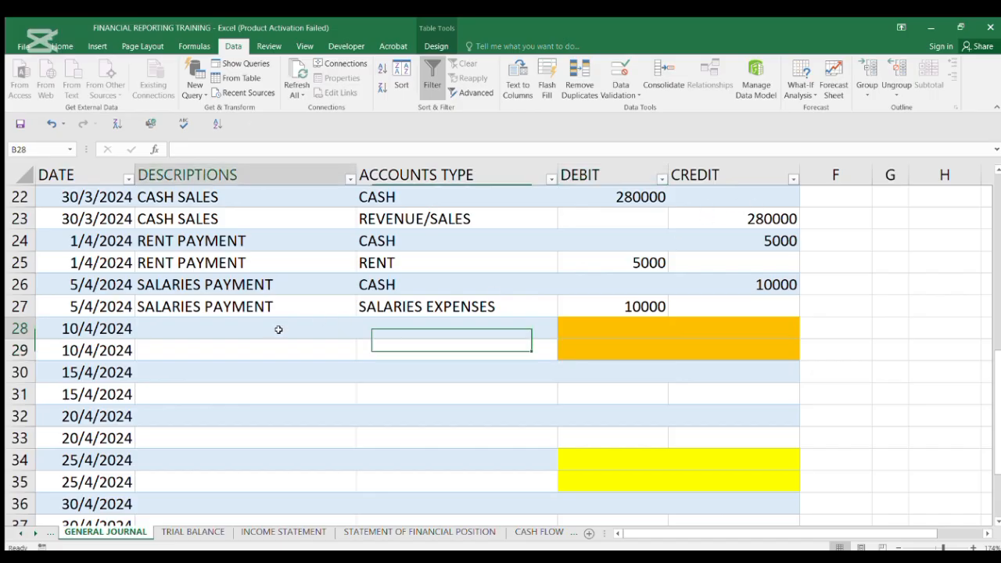
pyautogui.write('LONG ')
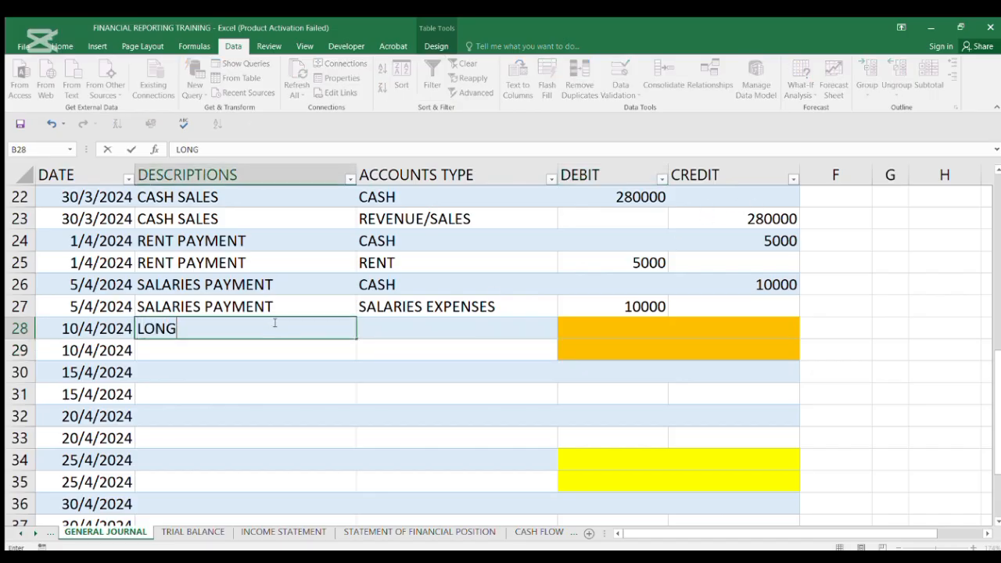
pyautogui.write('TERM')
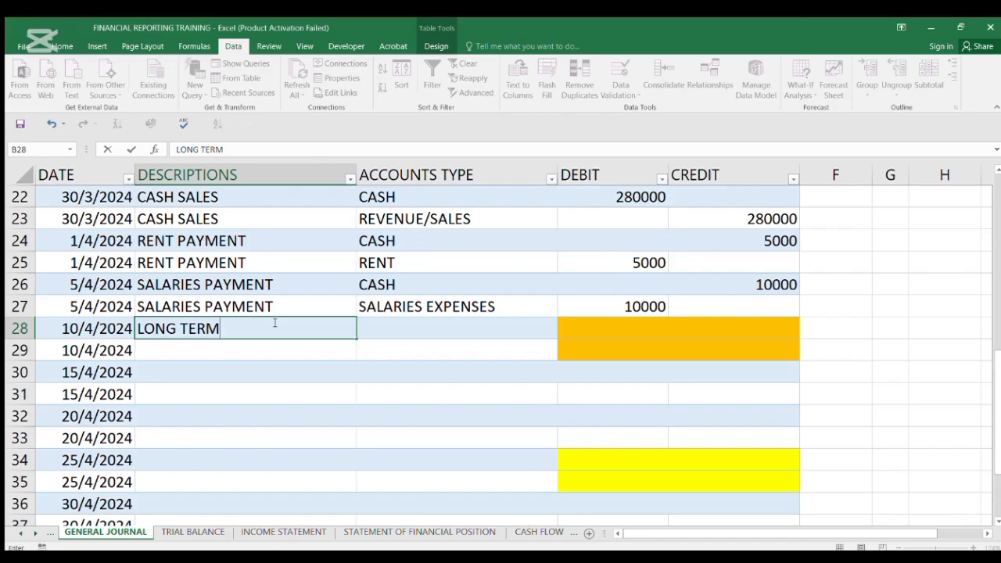
pyautogui.write(' LOAN')
pyautogui.click(453, 325)
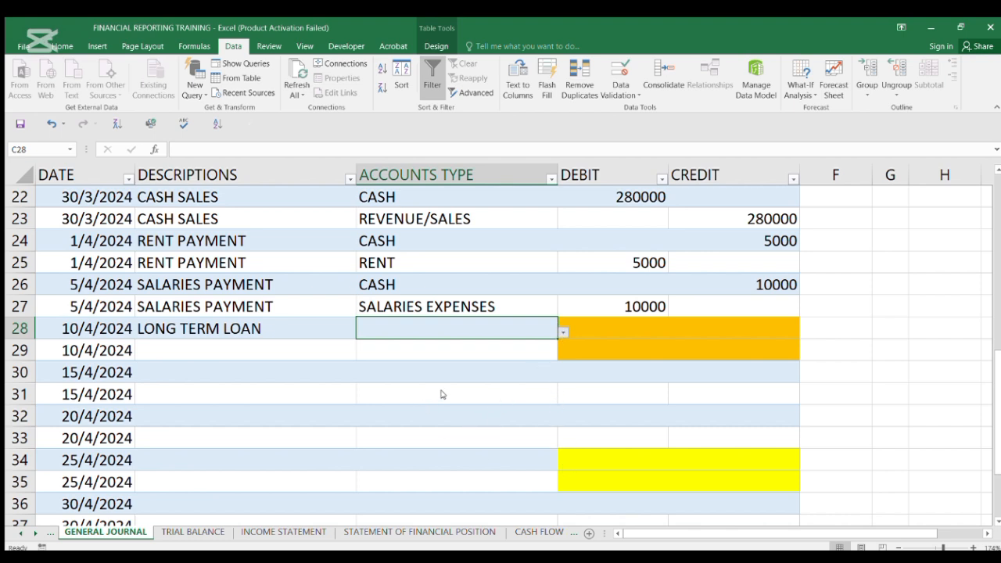
pyautogui.hotkey('ctrl', 'v')
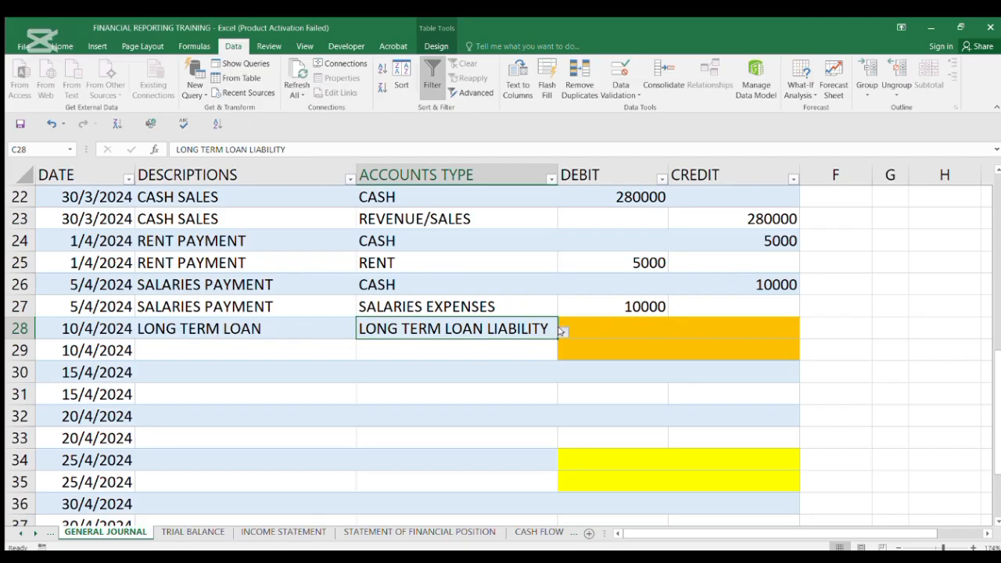
pyautogui.click(374, 340)
pyautogui.click(623, 327)
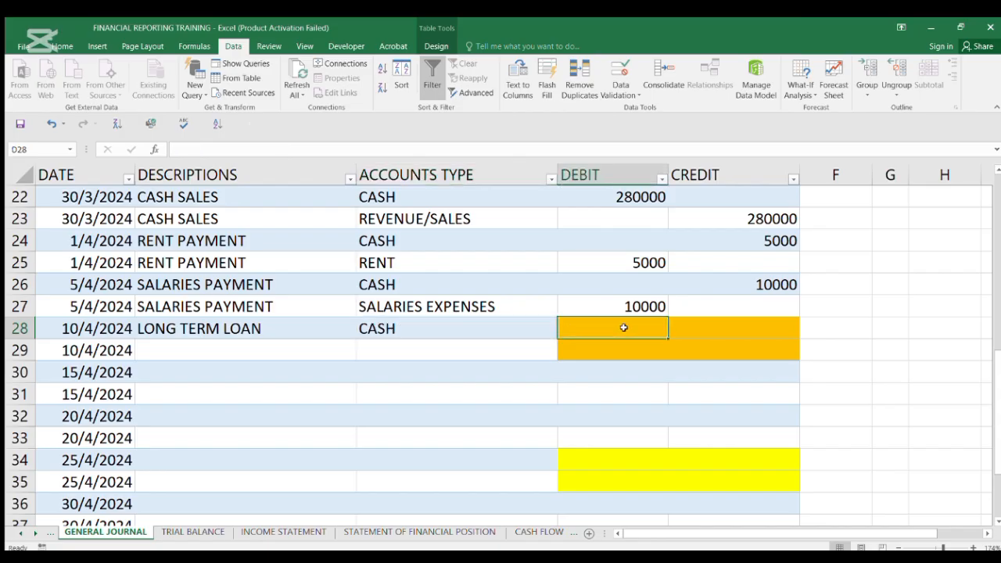
pyautogui.write('100000')
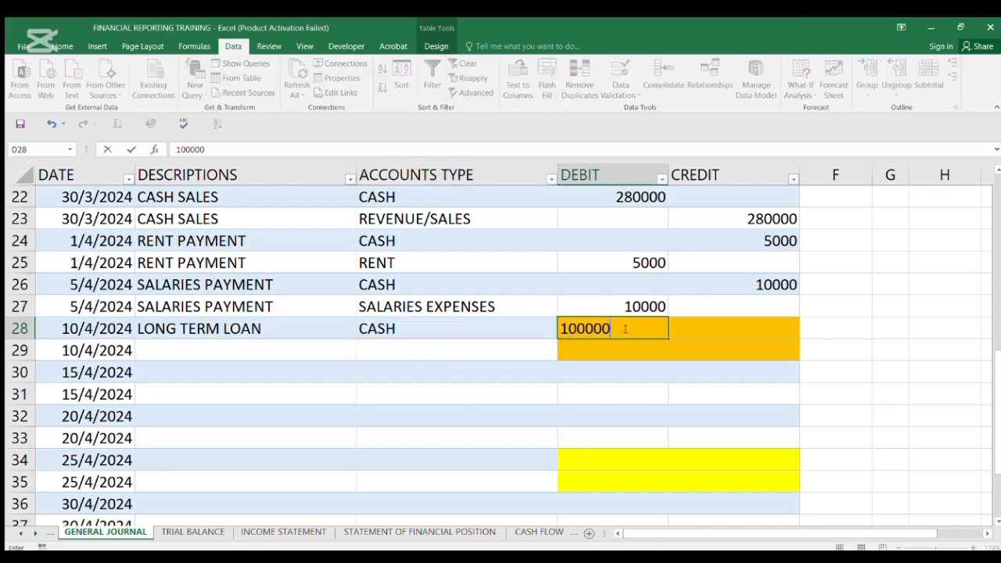
pyautogui.click(572, 385)
# Copy the LONG TERM LOAN description to row 29, with accounts type LONG TERM LOAN LIABILITY and a credit of 100000
pyautogui.click(261, 329)
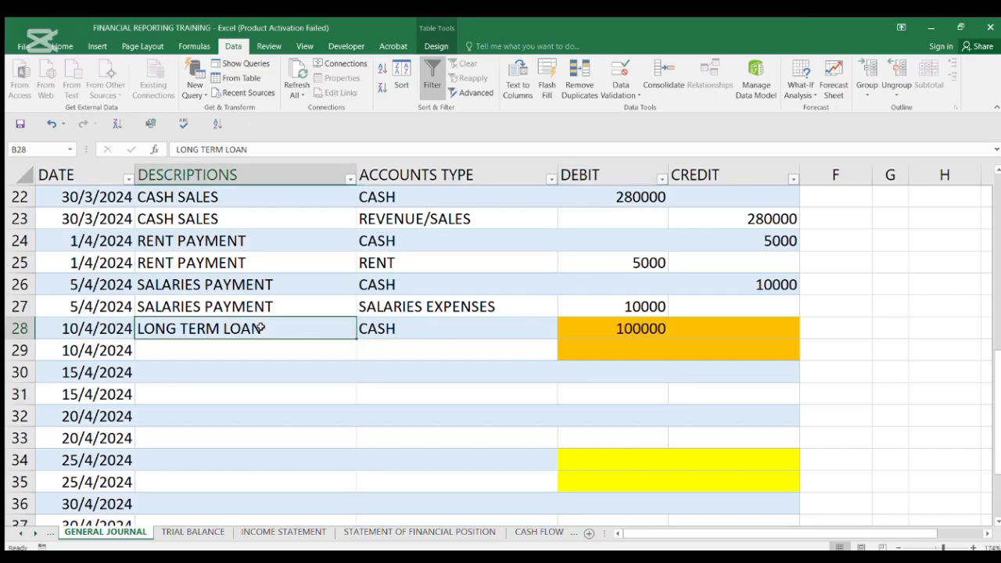
pyautogui.hotkey('ctrl', 'c')
pyautogui.click(229, 351)
pyautogui.hotkey('ctrl', 'v')
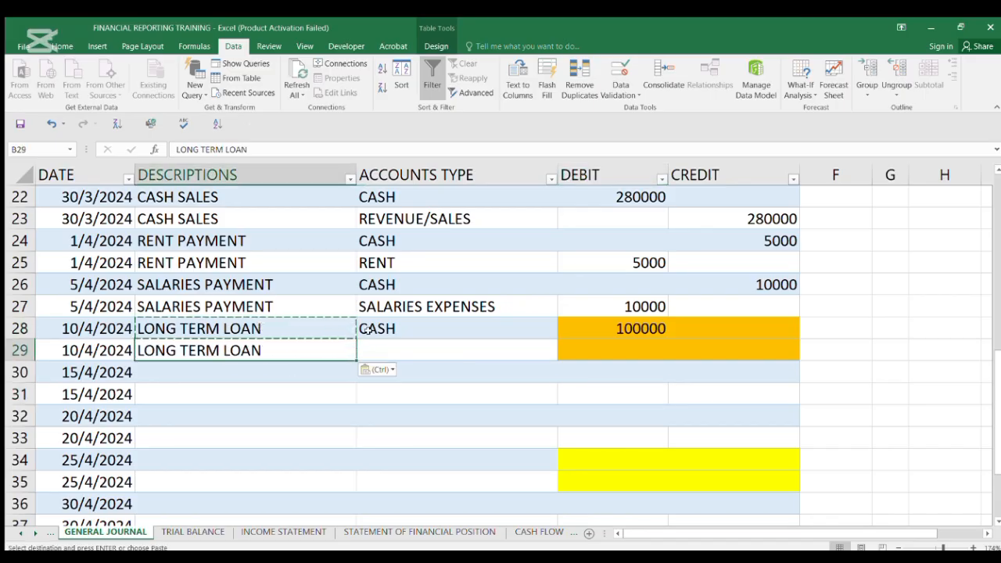
pyautogui.click(489, 344)
pyautogui.moveTo(561, 358); pyautogui.dragTo(560, 366)
pyautogui.click(548, 353)
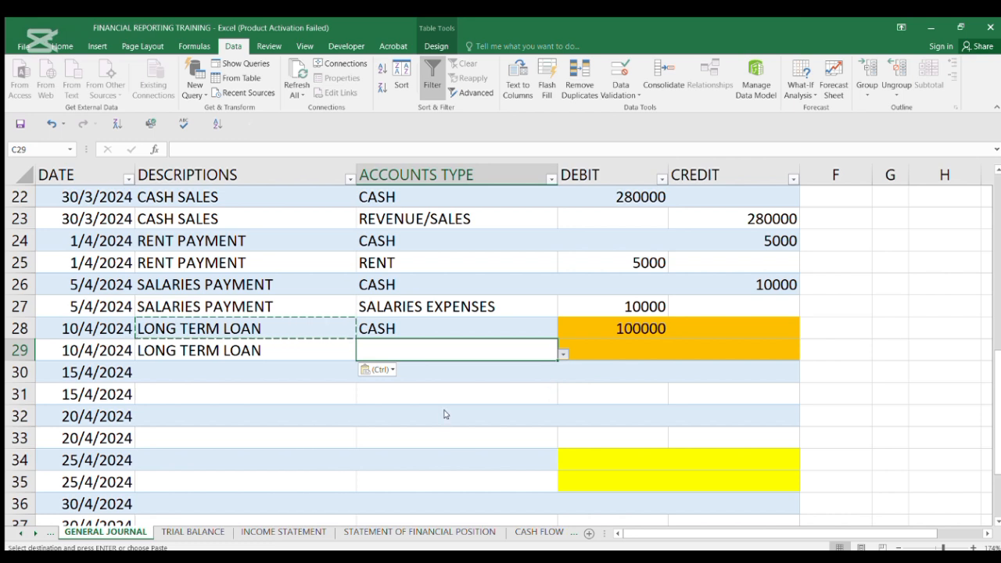
pyautogui.write('LONG TERM LOAN LIABILITY')
pyautogui.click(688, 350)
pyautogui.doubleClick(689, 350)
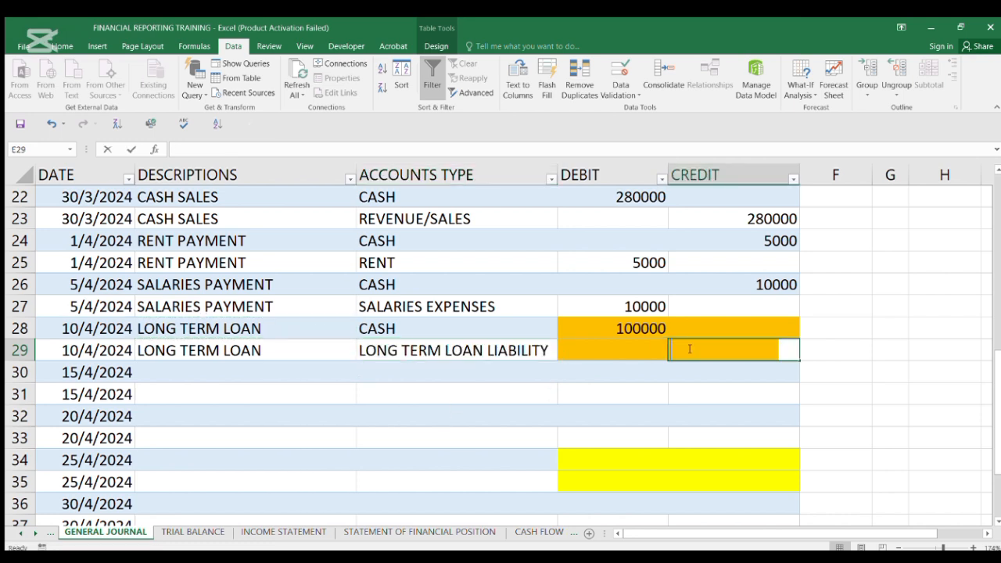
pyautogui.write('100000')
pyautogui.press('Return')
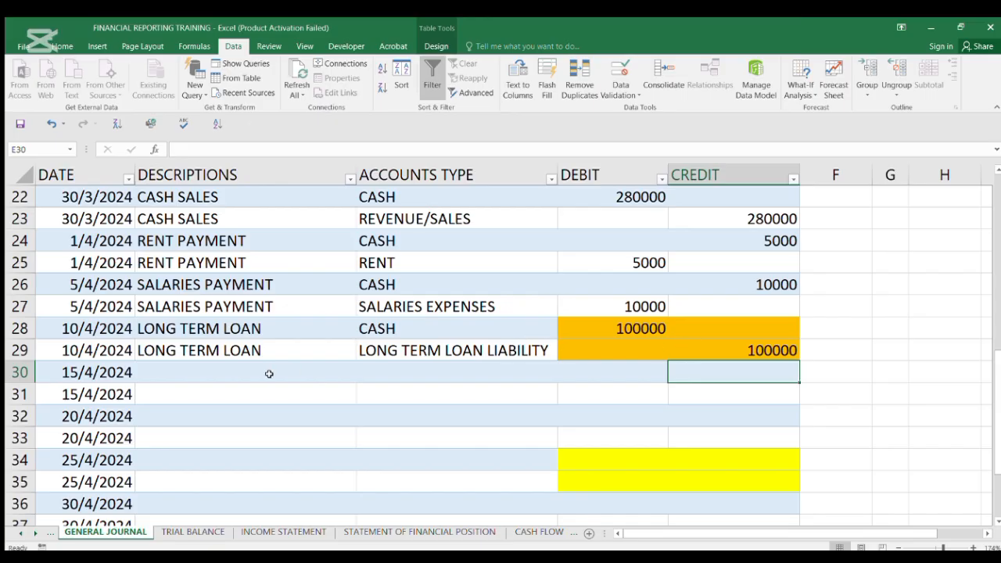
# Copy the LONG TERM LOAN description to row 30 and change its wording to SHORT TERM LOAN
pyautogui.click(232, 352)
pyautogui.hotkey('ctrl', 'c')
pyautogui.click(199, 371)
pyautogui.hotkey('ctrl', 'v')
pyautogui.doubleClick(175, 374)
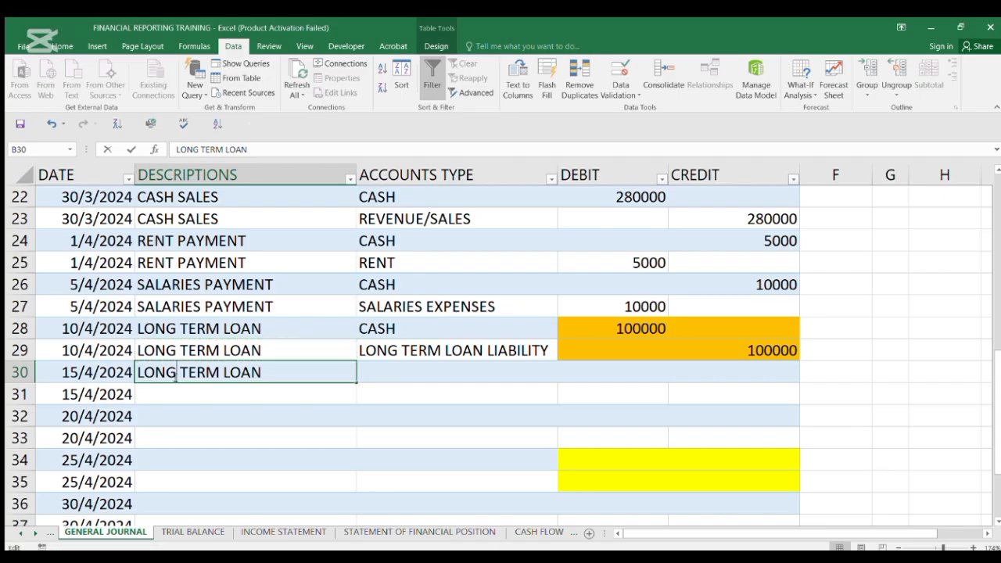
pyautogui.doubleClick(176, 373)
pyautogui.moveTo(177, 373); pyautogui.dragTo(131, 374)
pyautogui.write('SHORT')
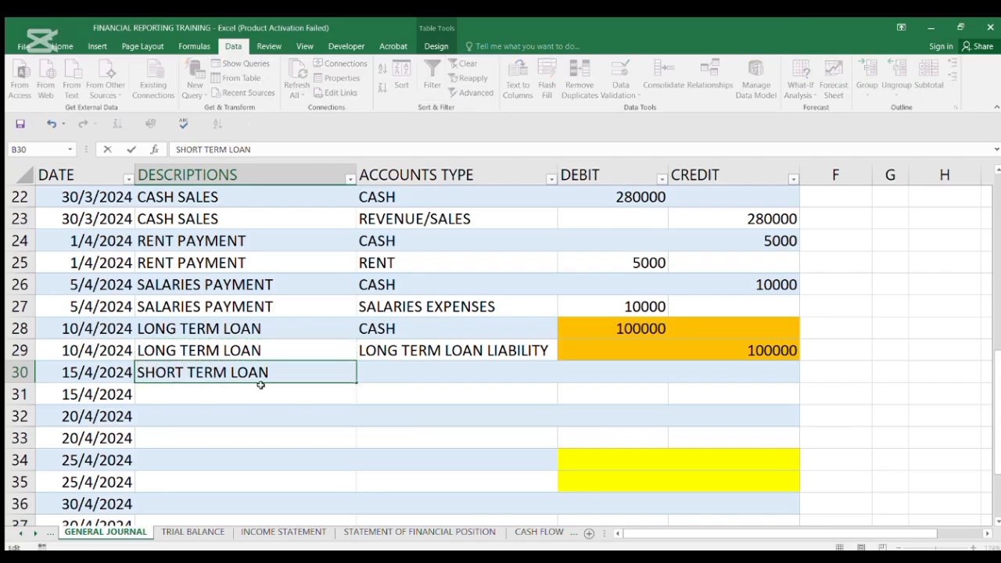
# Set row 30's accounts type to CASH and enter a debit of 50000
pyautogui.click(408, 368)
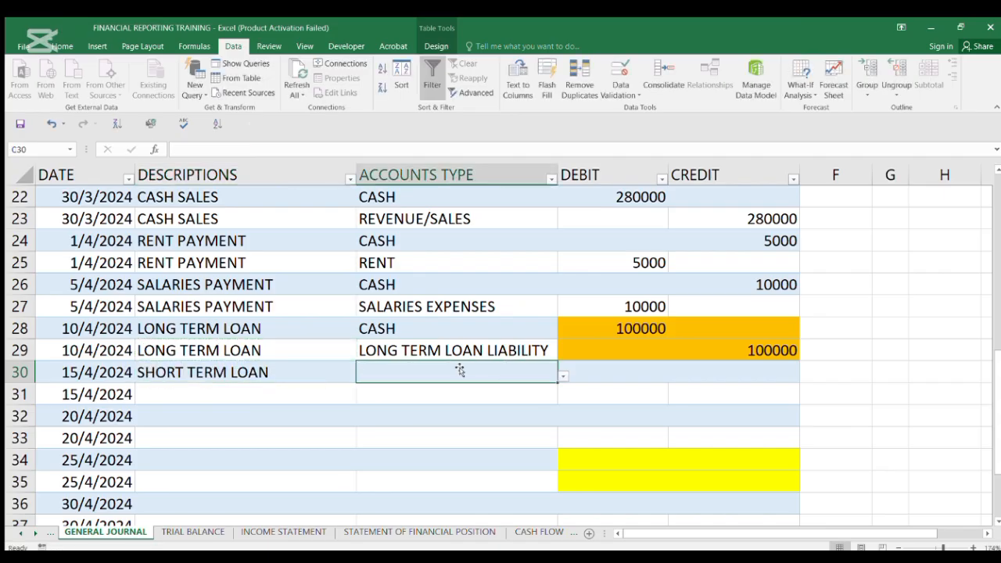
pyautogui.click(564, 377)
pyautogui.click(384, 390)
pyautogui.click(625, 368)
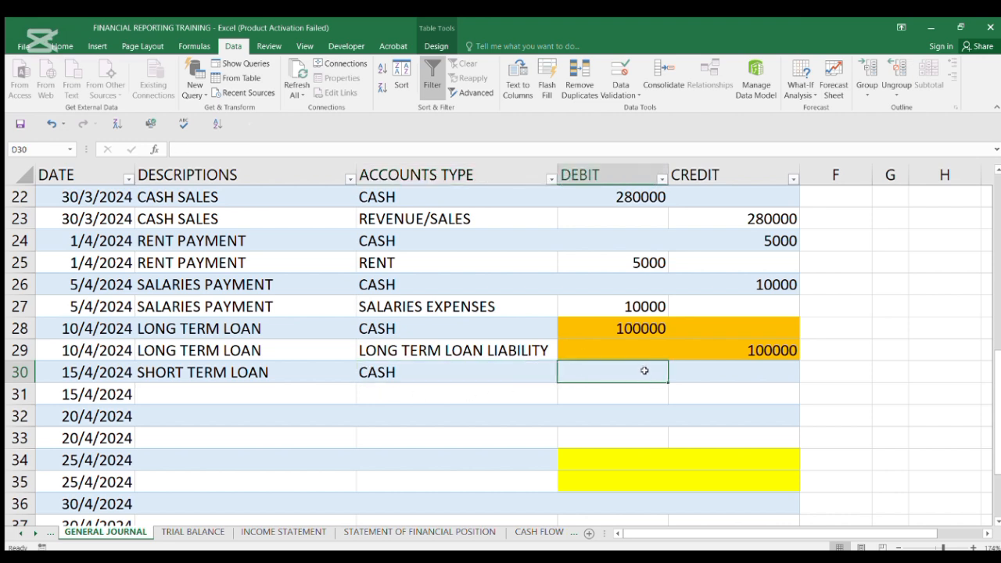
pyautogui.write('50000')
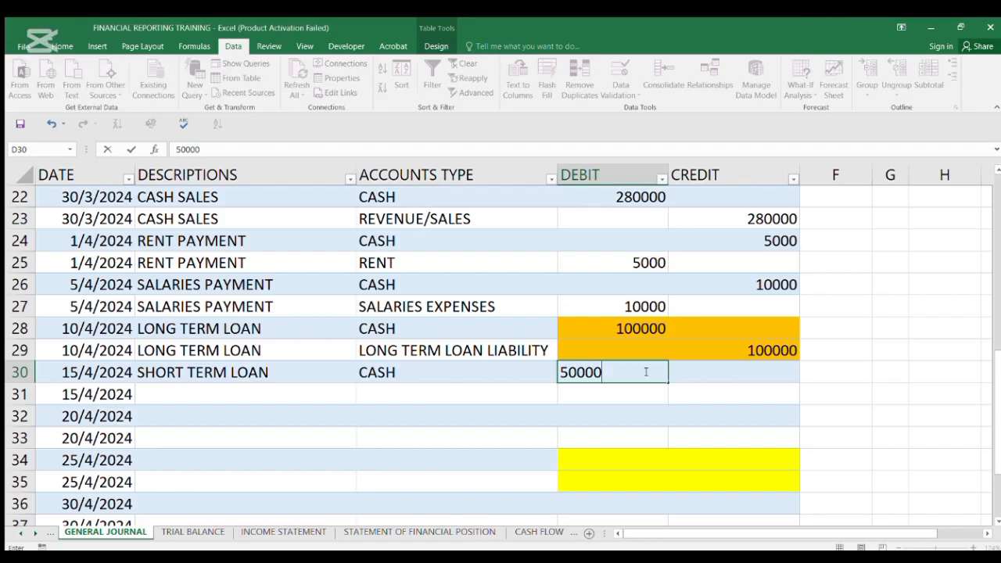
pyautogui.press('Return')
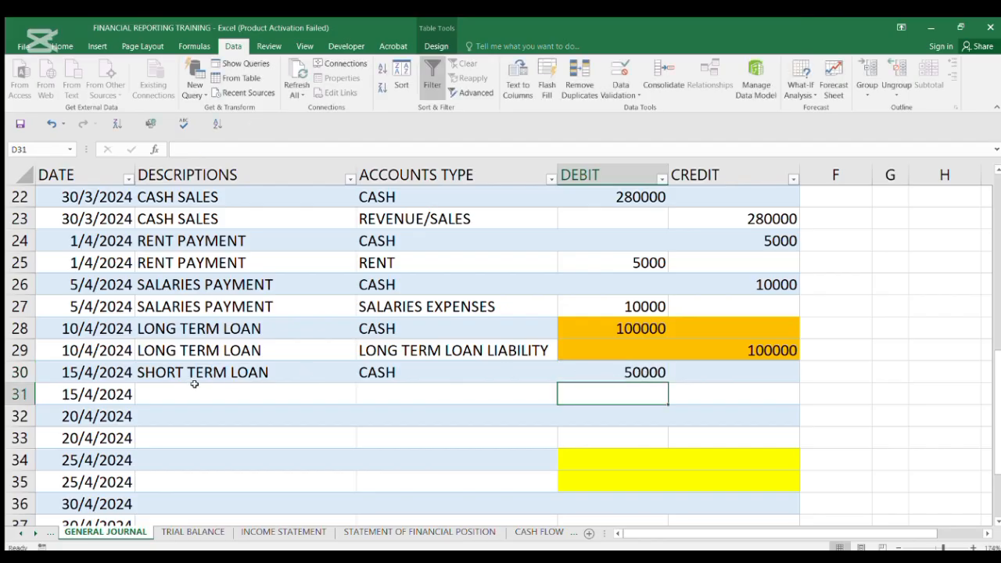
# Copy the SHORT TERM LOAN description to row 31, with accounts type SHORT TERM LOAN LIABILITY and a credit of 50000
pyautogui.click(227, 371)
pyautogui.click(240, 398)
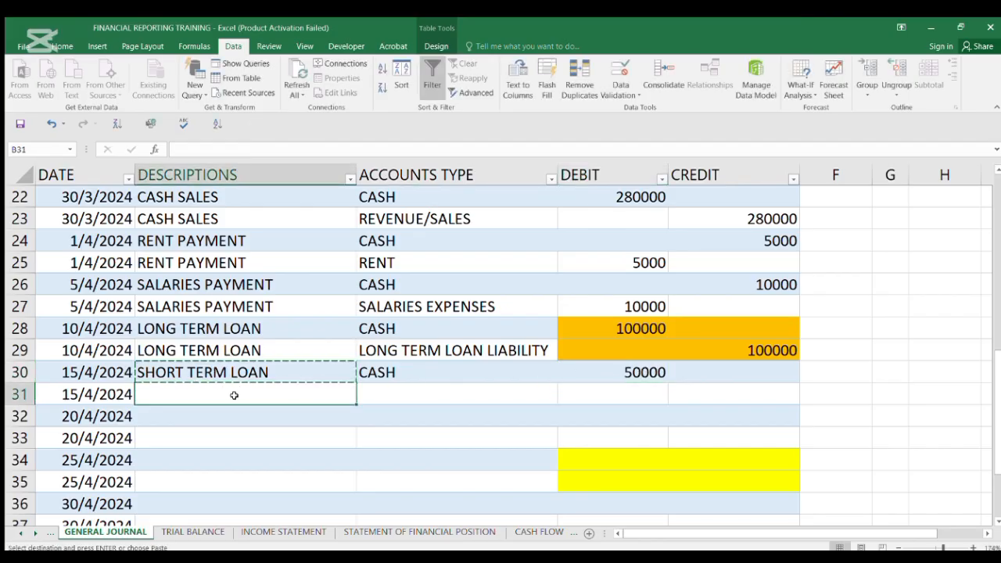
pyautogui.hotkey('ctrl', 'v')
pyautogui.click(542, 400)
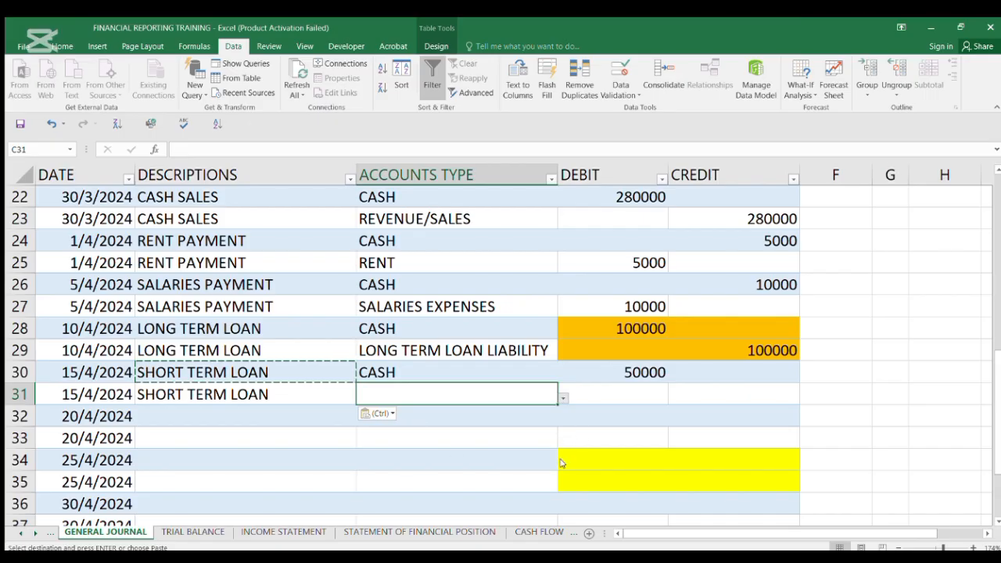
pyautogui.click(430, 469)
pyautogui.click(712, 393)
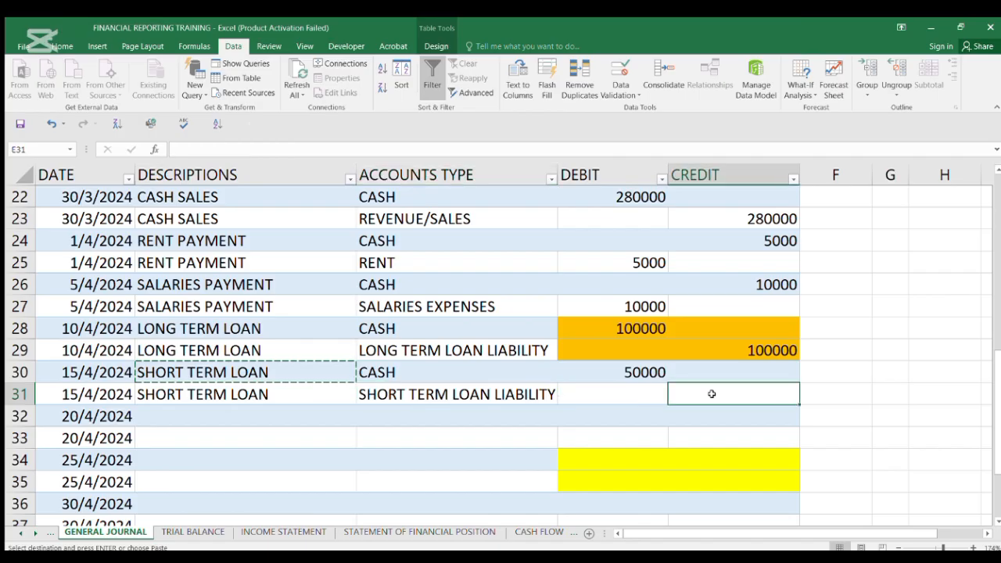
pyautogui.write('50000')
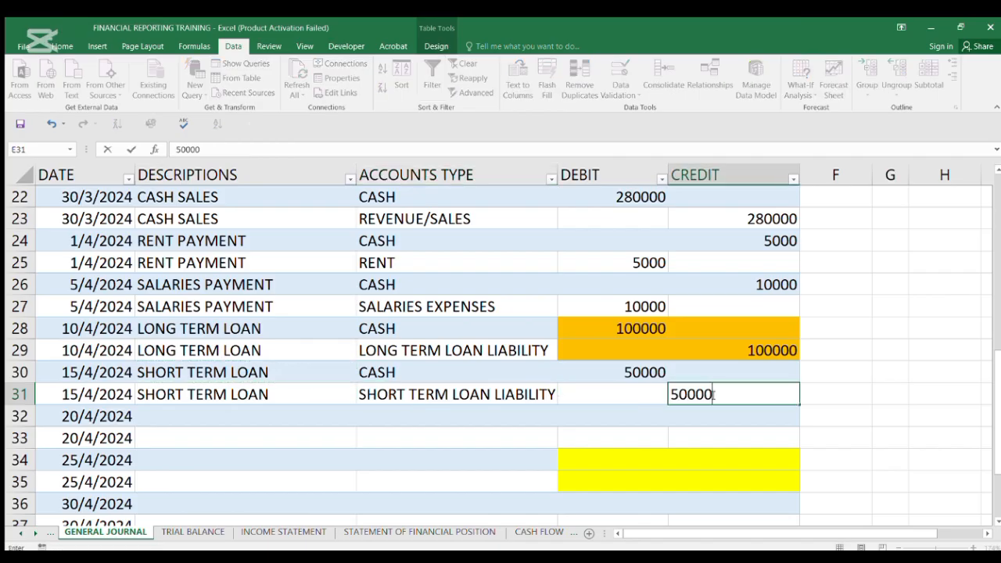
pyautogui.press('Return')
pyautogui.press('Return')
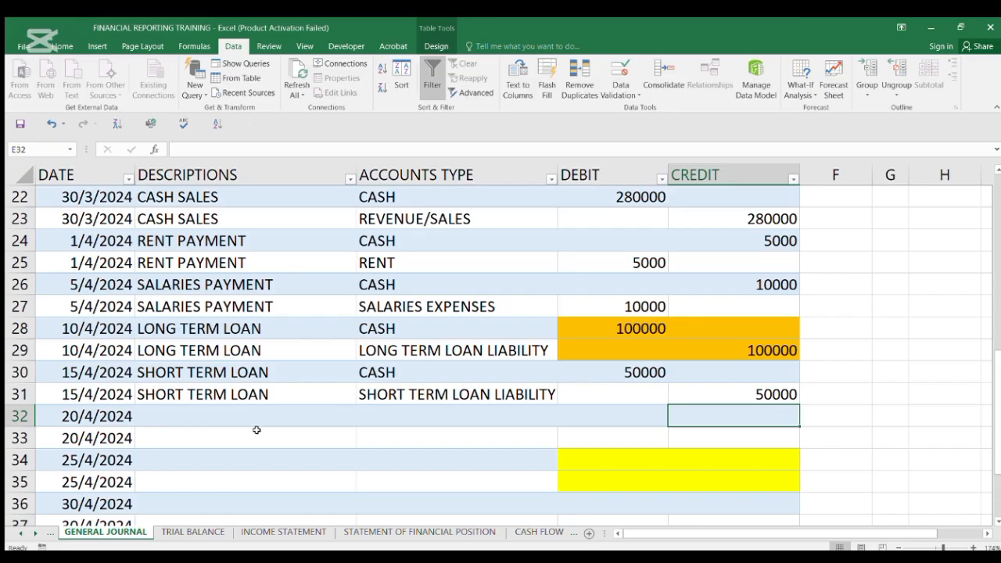
# Record row 32 as INVENTORY PURCHASE with accounts type INVENTORY and a debit of 200000
pyautogui.click(198, 412)
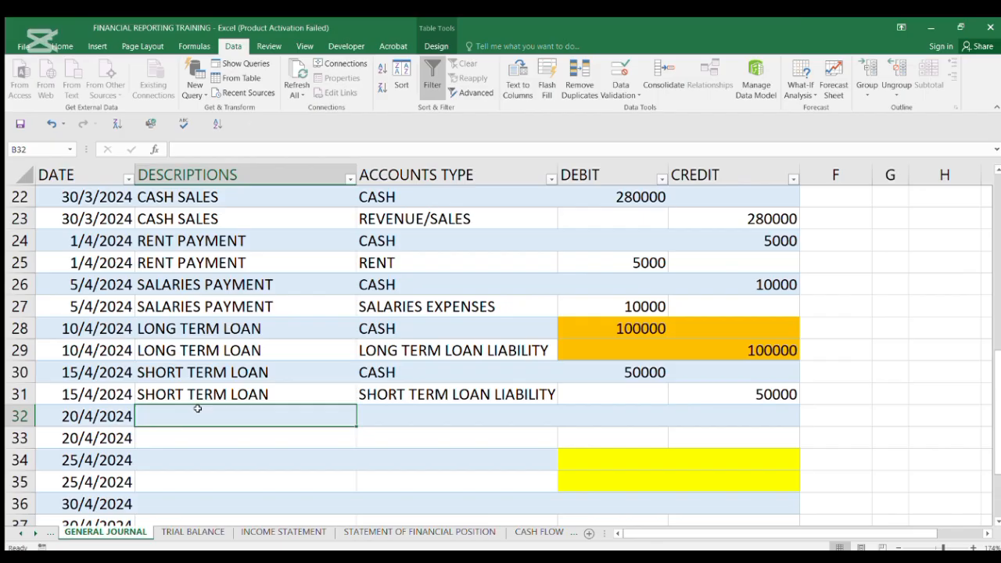
pyautogui.write('IN')
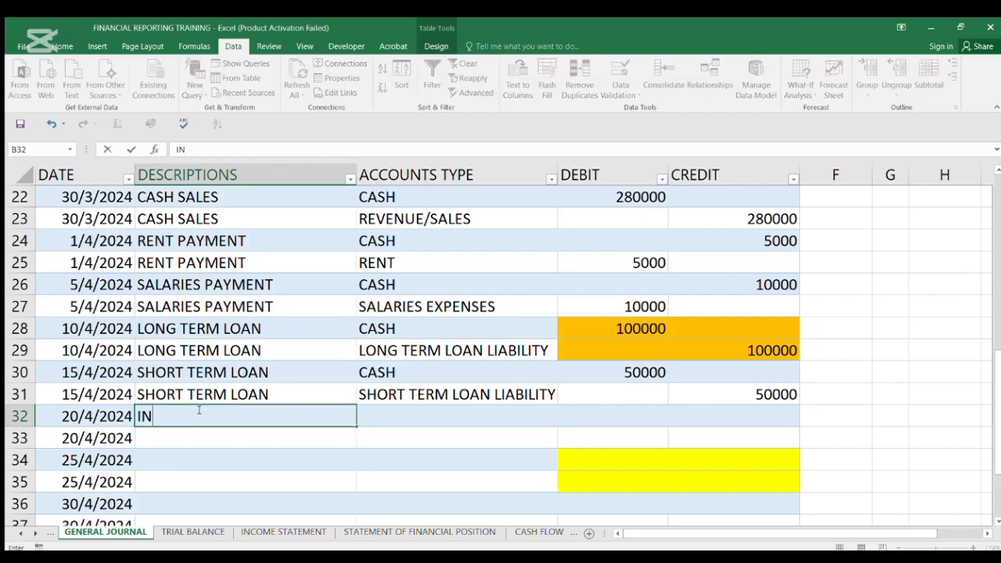
pyautogui.write('VENTORY PU')
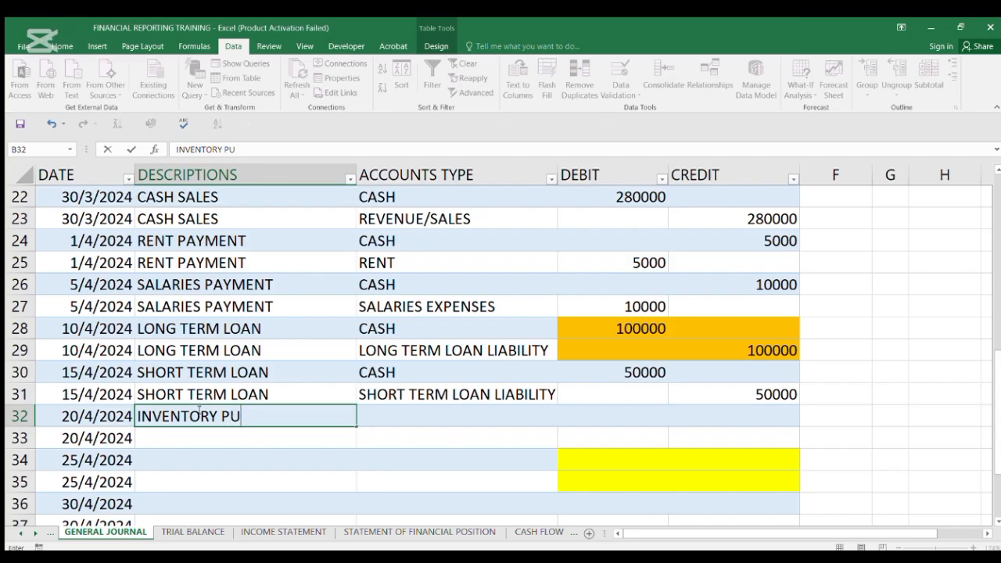
pyautogui.write('RCHASE')
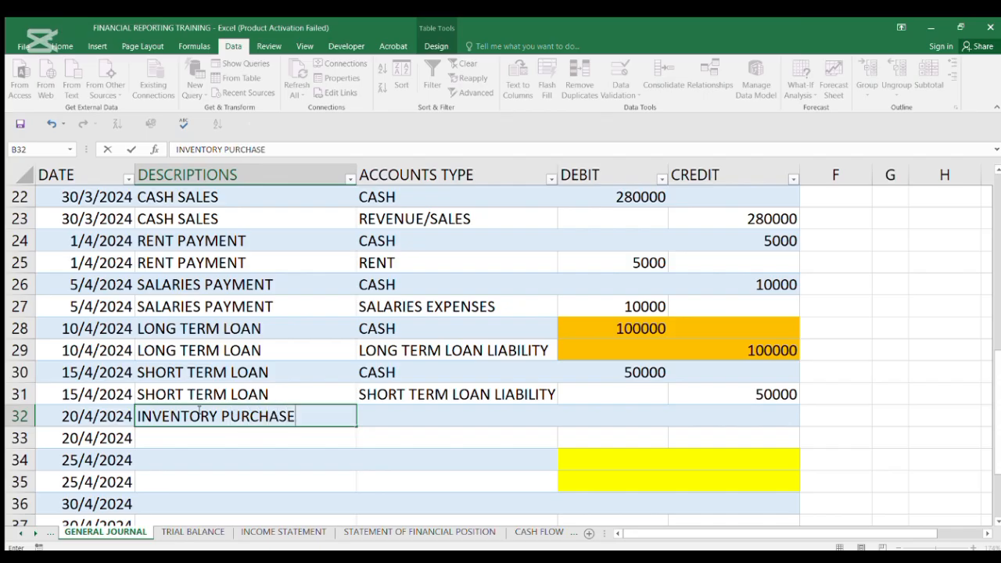
pyautogui.click(428, 412)
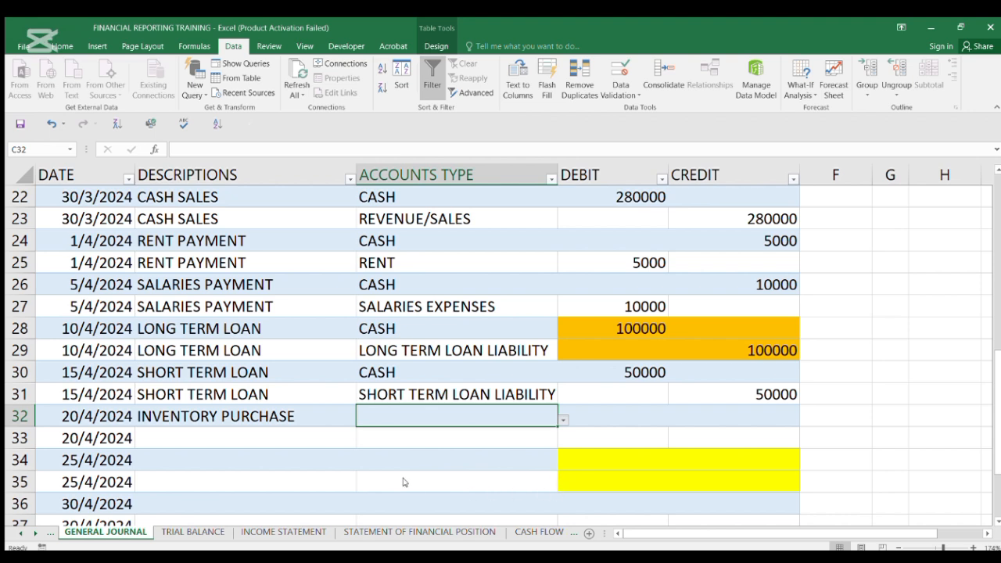
pyautogui.click(377, 508)
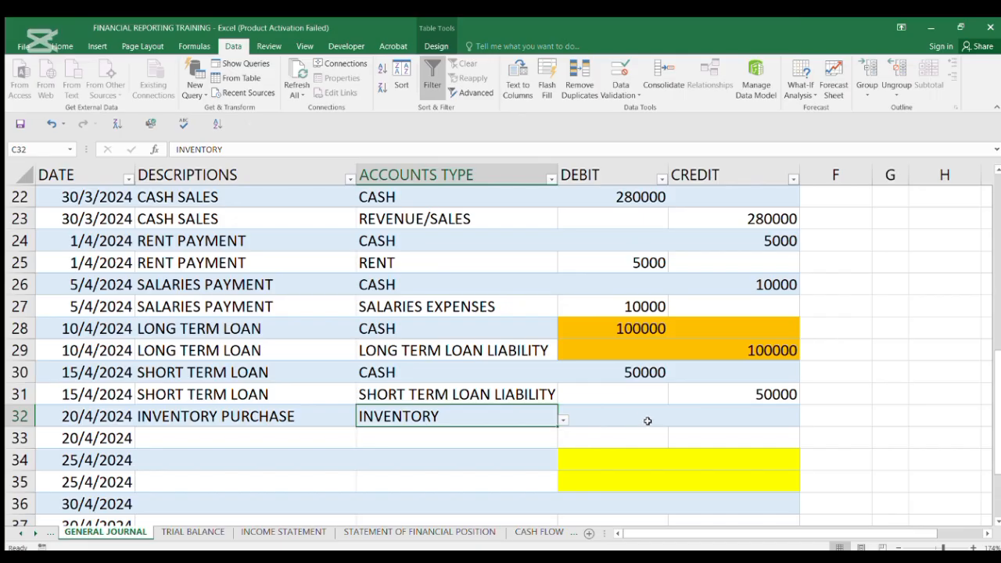
pyautogui.click(607, 417)
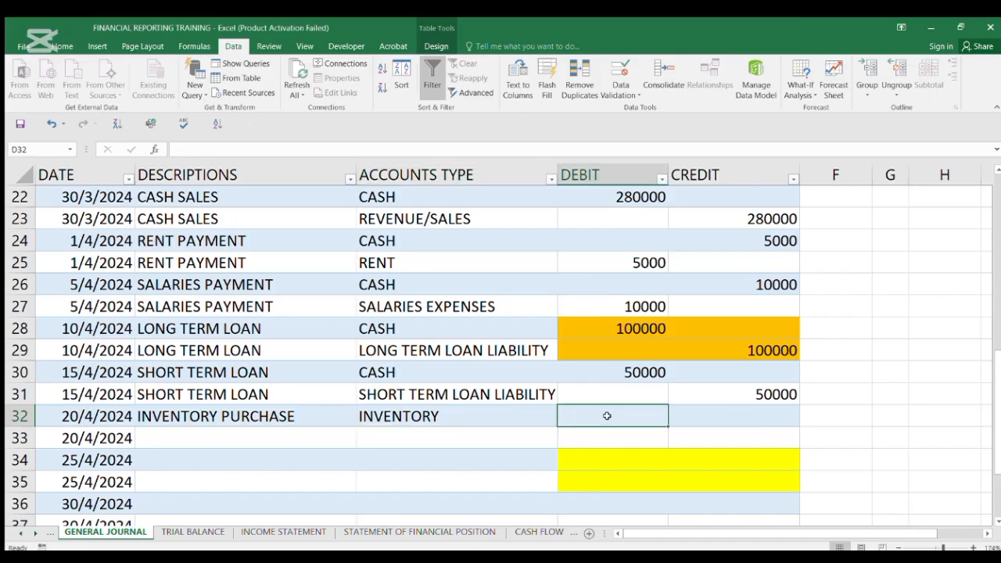
pyautogui.write('200000')
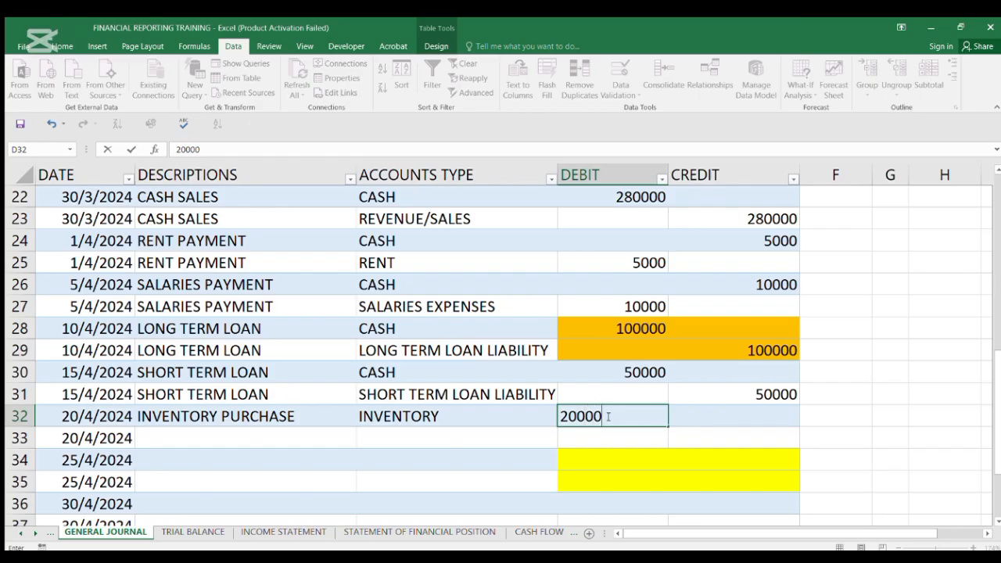
pyautogui.hotkey('ctrl', 'Return')
# Copy the INVENTORY PURCHASE description to row 33, with accounts type ACCOUNT PAYABLE and a credit of 200000
pyautogui.click(215, 416)
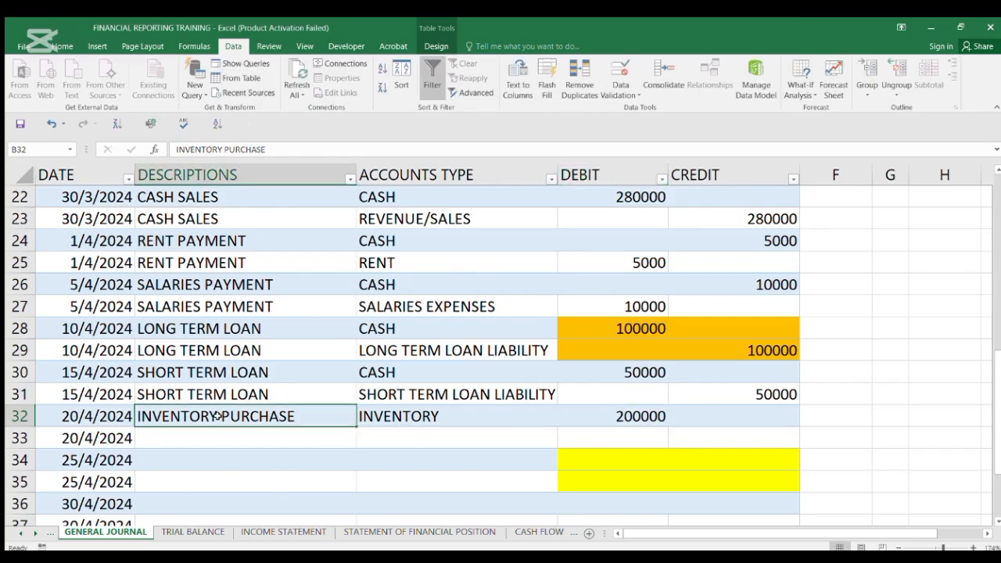
pyautogui.hotkey('ctrl', 'c')
pyautogui.click(234, 436)
pyautogui.hotkey('ctrl', 'v')
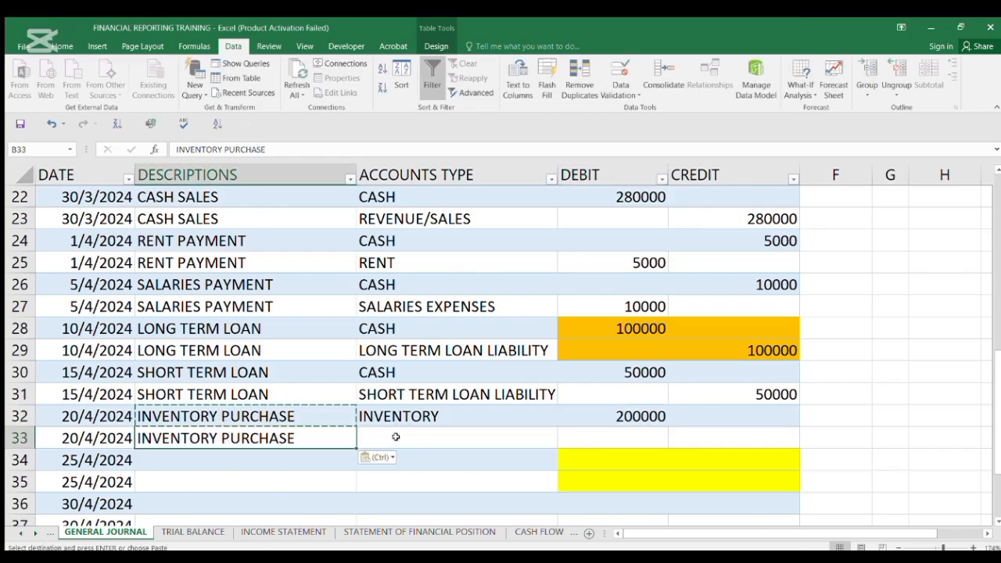
pyautogui.click(394, 436)
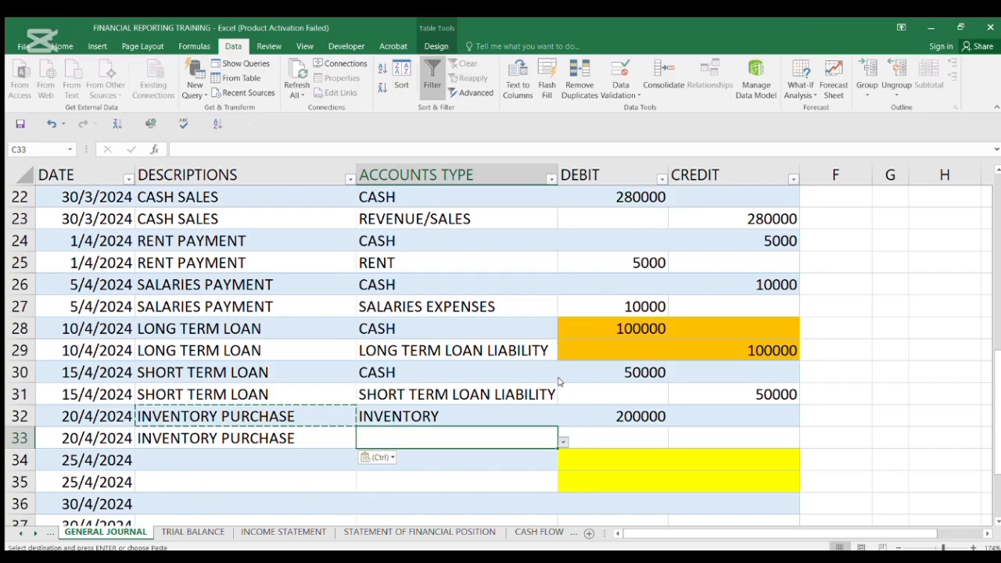
pyautogui.write('ACCOUNT PAYABLE')
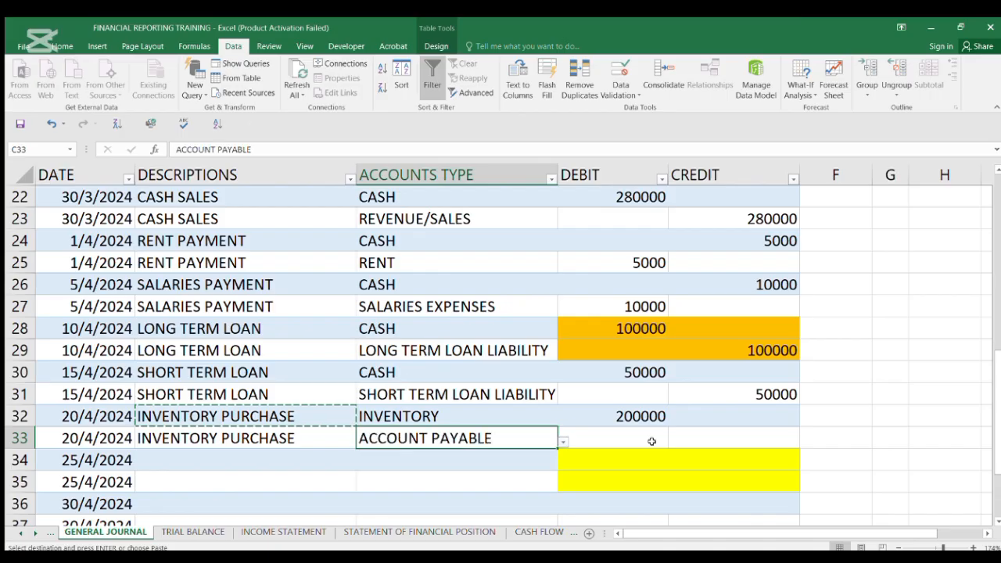
pyautogui.click(681, 434)
pyautogui.write('200000')
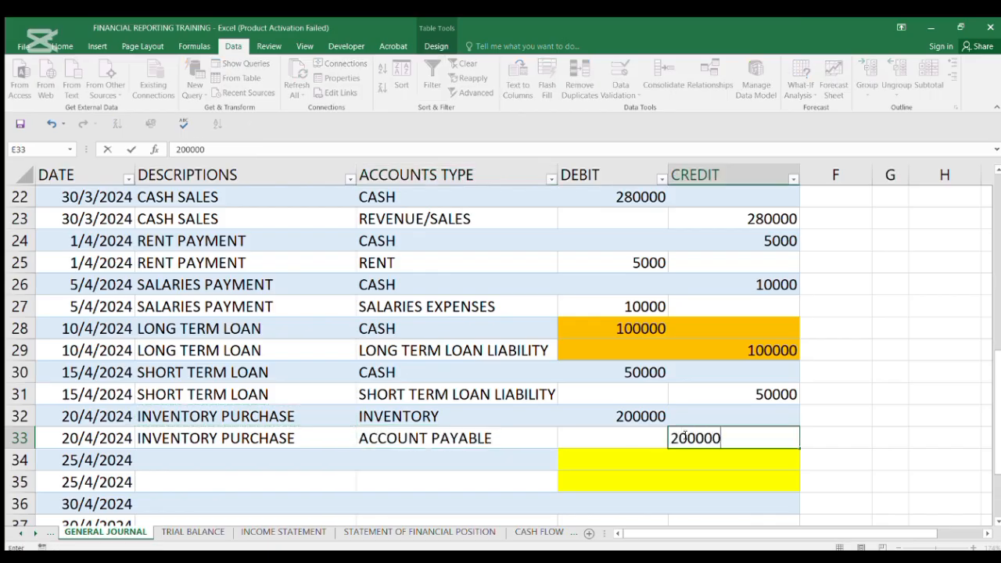
pyautogui.press('Return')
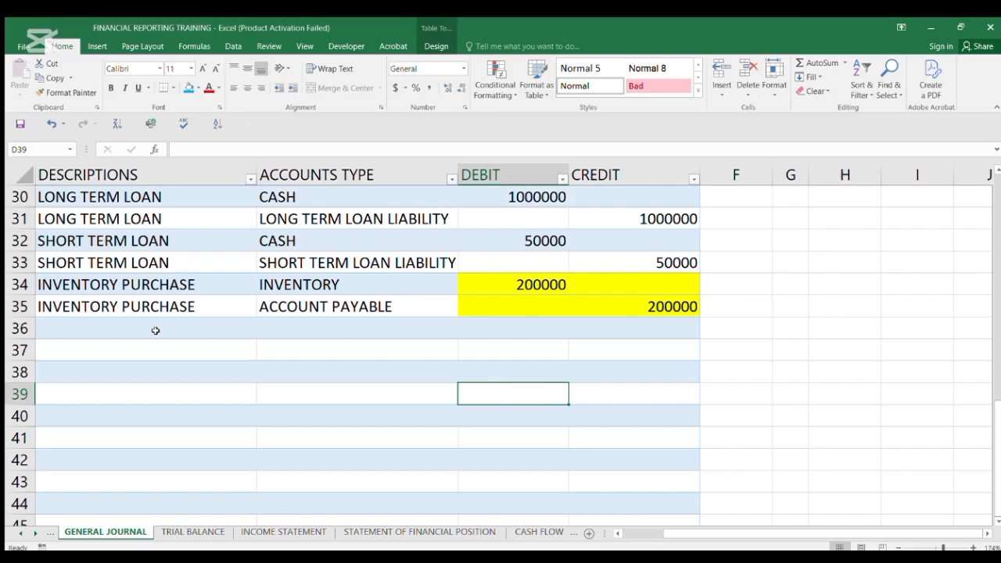
# Record row 36 as INVENTORY PURCHASE with accounts type OFFICE SUPPLIES and a debit of 1000
pyautogui.click(78, 322)
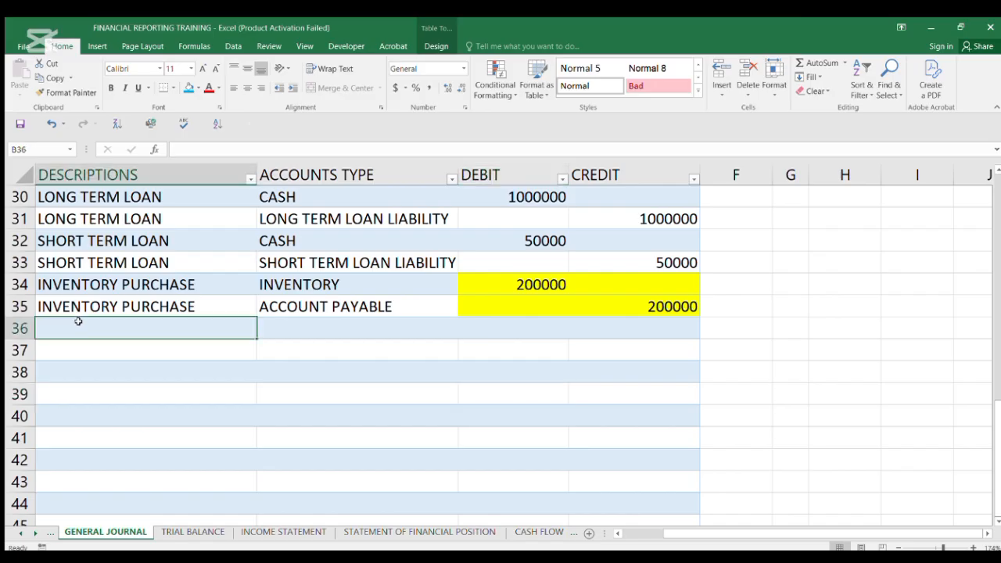
pyautogui.write('INVENTORY PURCHASE')
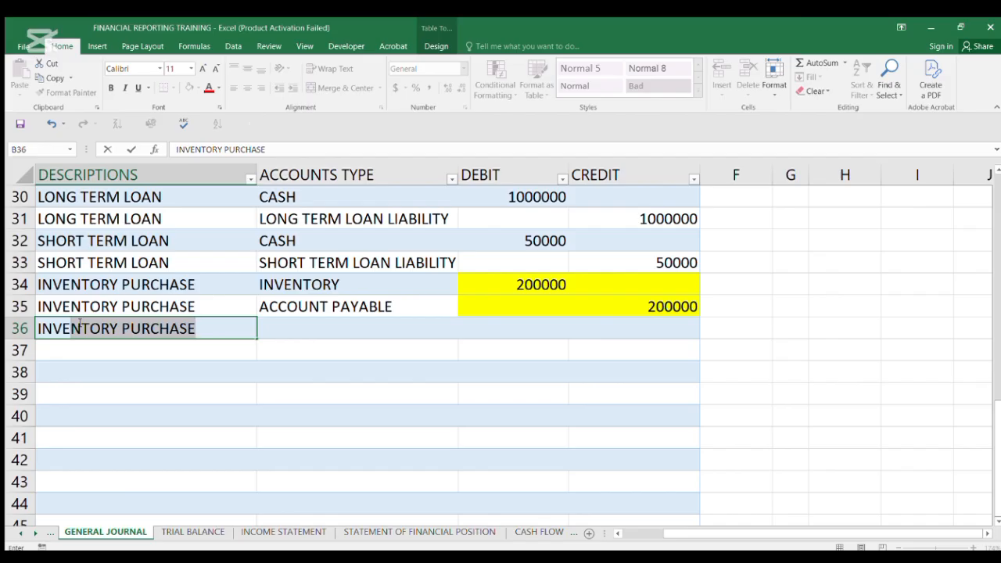
pyautogui.press('Return')
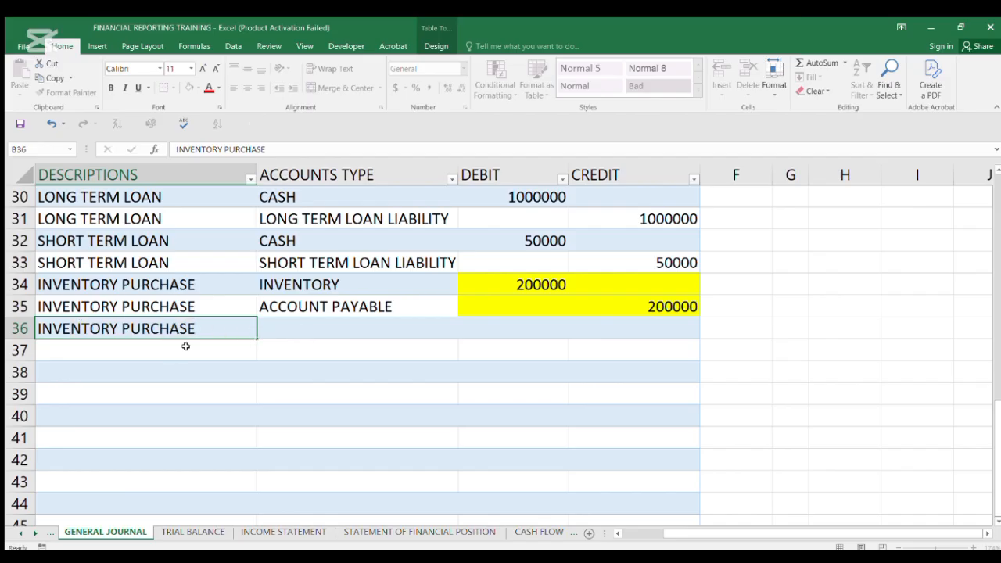
pyautogui.click(338, 326)
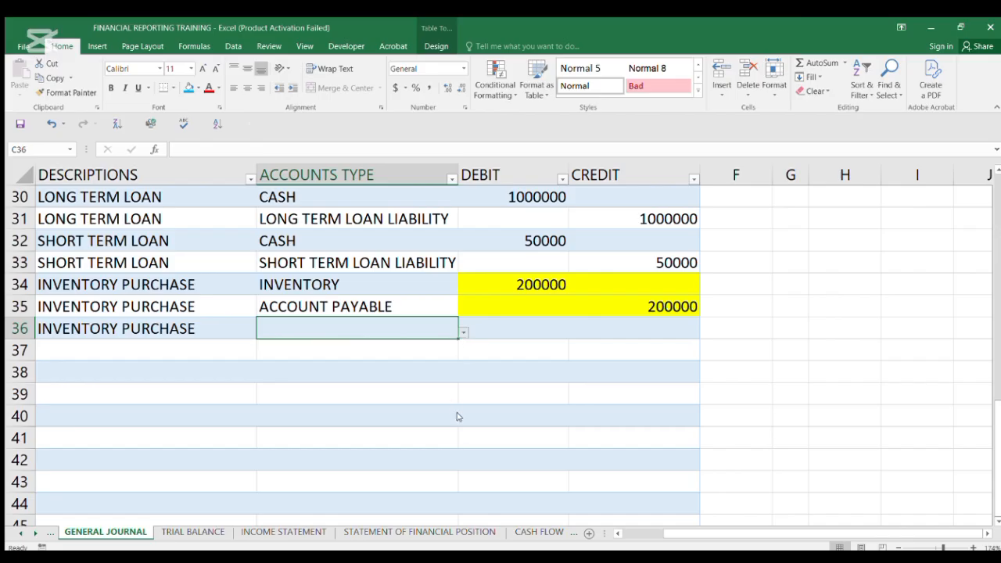
pyautogui.write('OFFICE SUPPLIES')
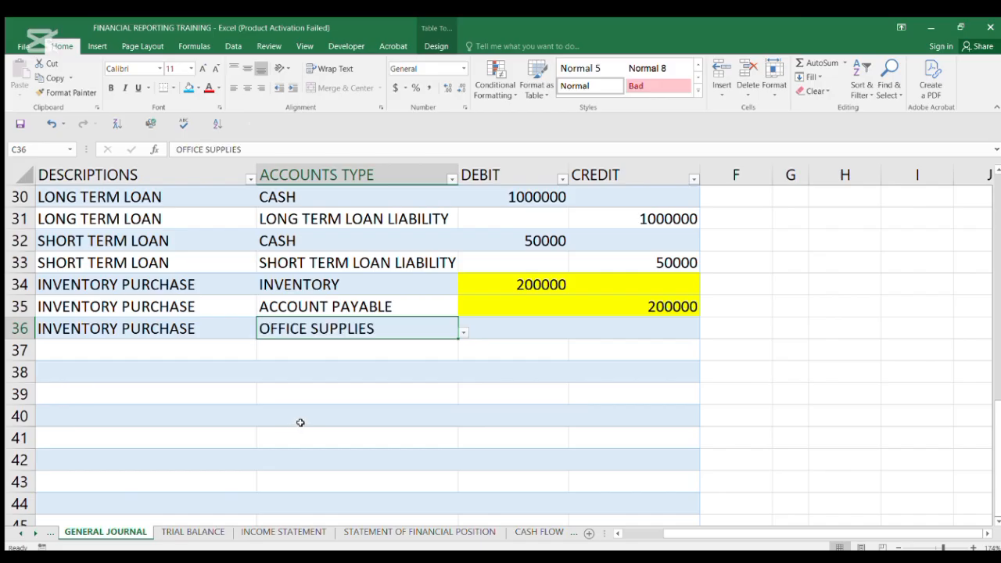
pyautogui.click(516, 320)
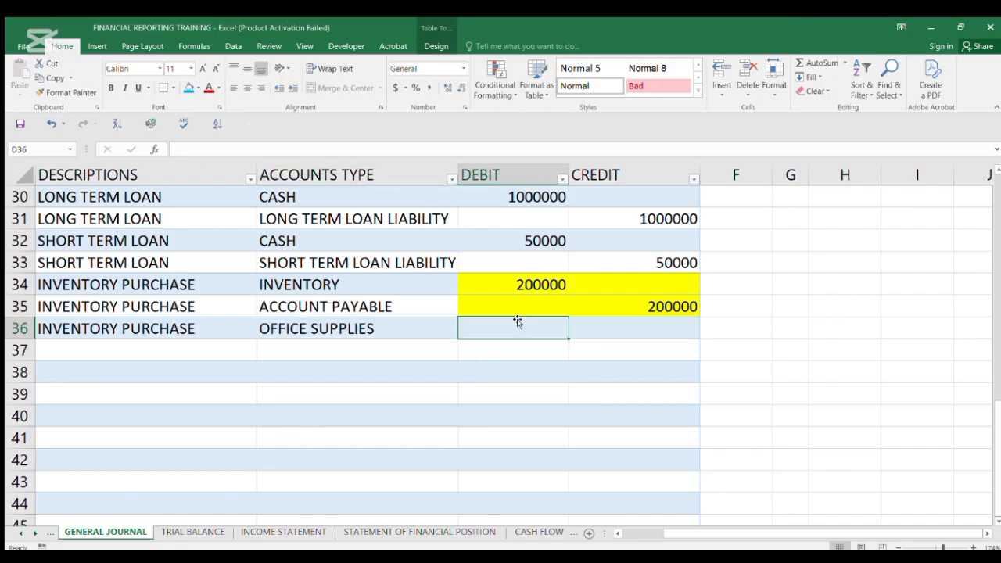
pyautogui.write('1000')
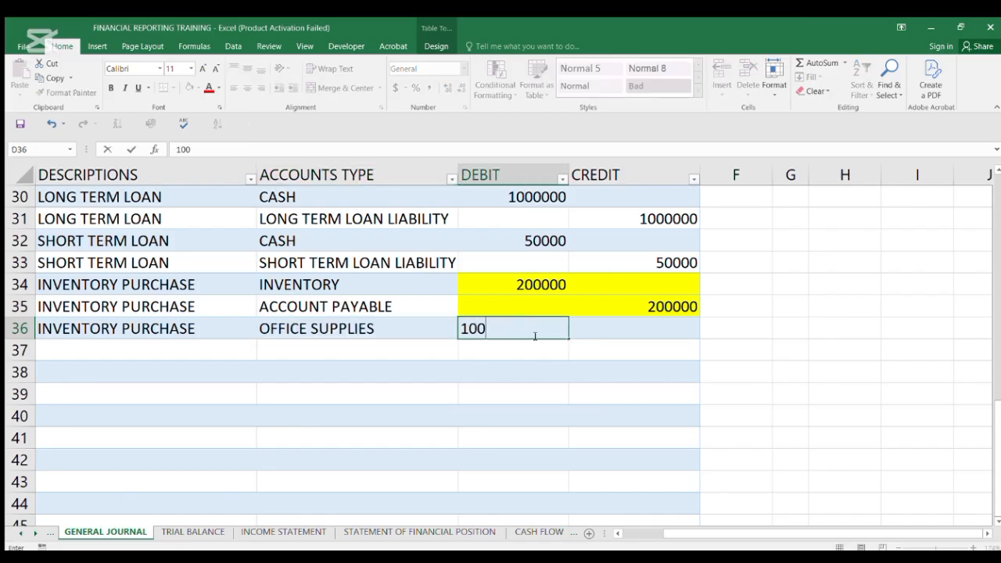
pyautogui.press('Return')
# Copy row 36's INVENTORY PURCHASE description to row 37, with accounts type CASH and a credit of 1000
pyautogui.click(133, 329)
pyautogui.hotkey('ctrl', 'c')
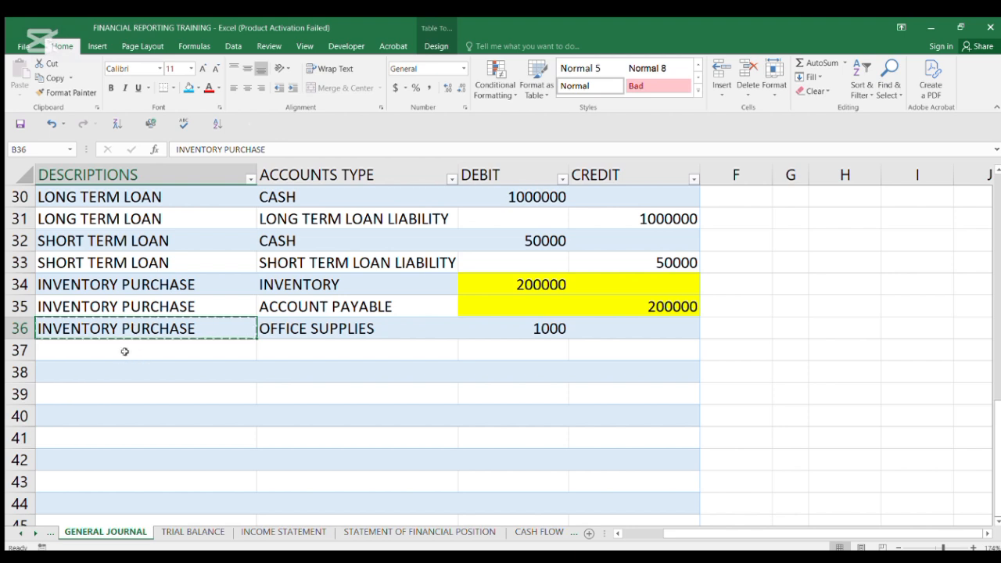
pyautogui.click(121, 352)
pyautogui.hotkey('ctrl', 'v')
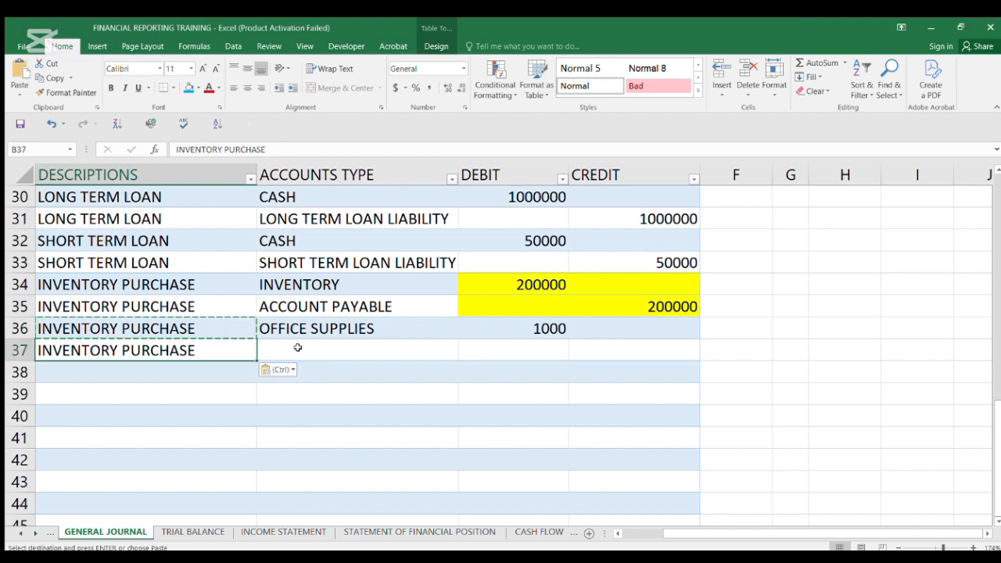
pyautogui.click(438, 348)
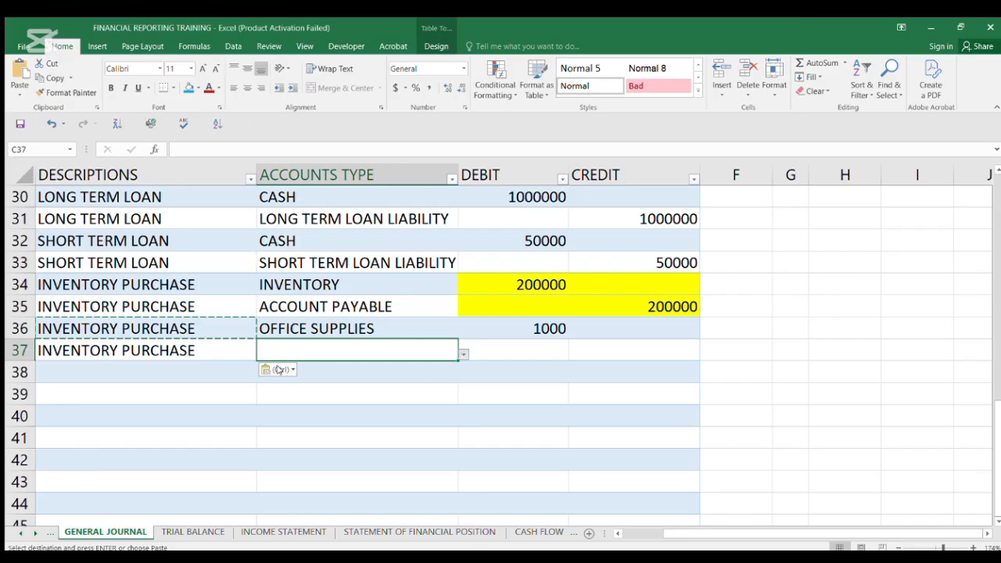
pyautogui.write('CASH')
pyautogui.click(582, 351)
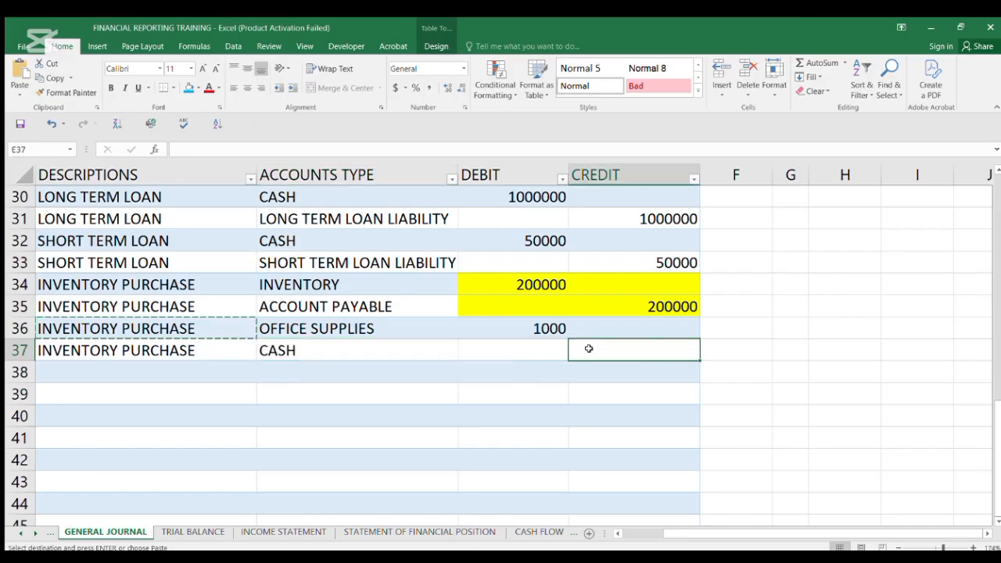
pyautogui.write('1000')
pyautogui.click(673, 402)
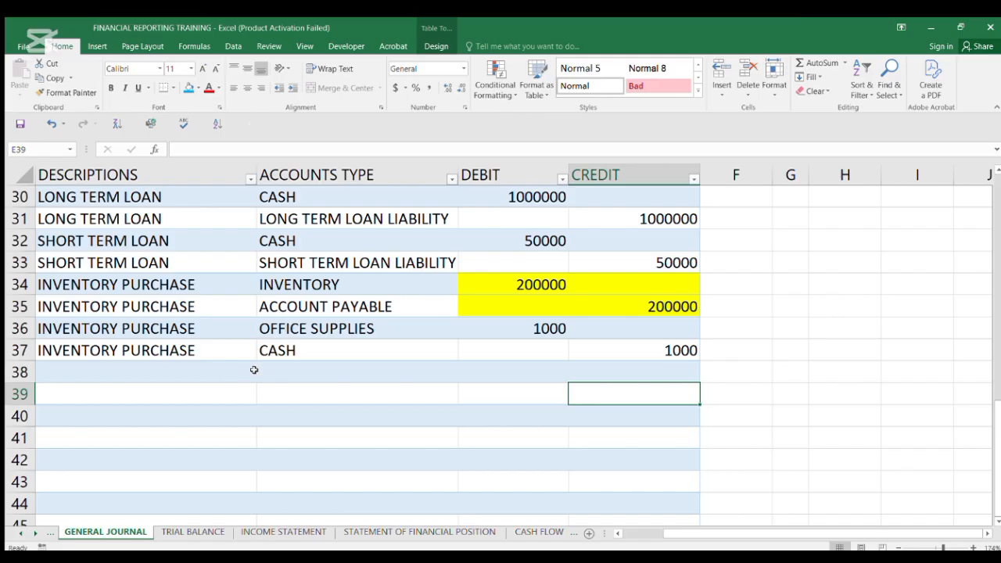
# Record row 38 as ELECTRICITY BILL with accounts type UTILITIES and a debit of 500
pyautogui.click(75, 363)
pyautogui.moveTo(729, 532); pyautogui.dragTo(695, 532)
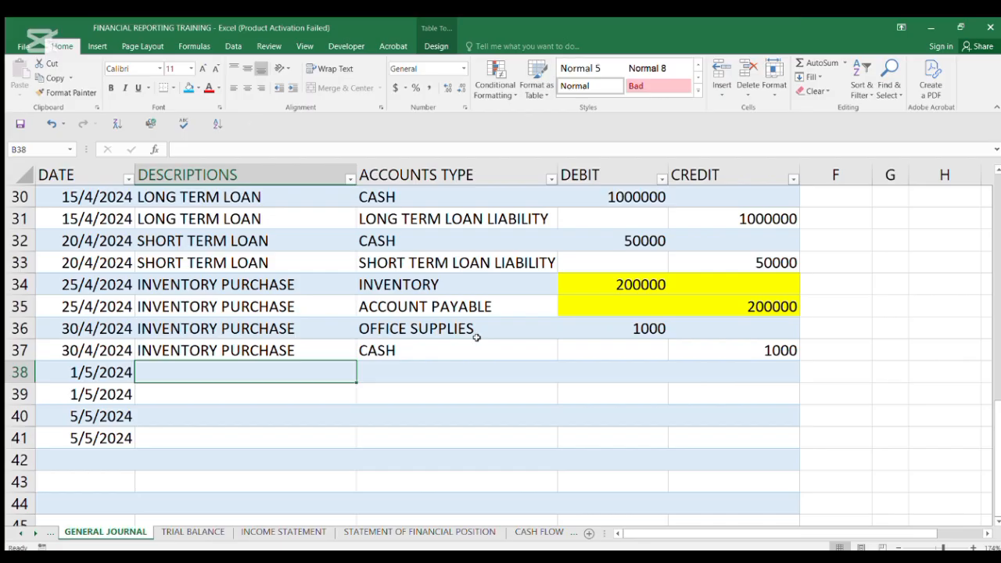
pyautogui.write('ELECTRIC')
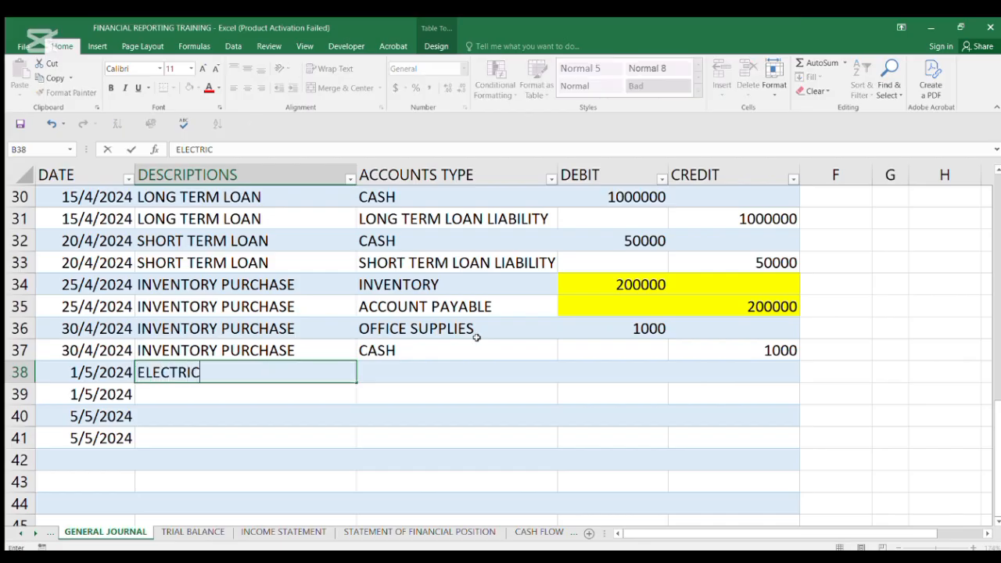
pyautogui.write('ITY BILL')
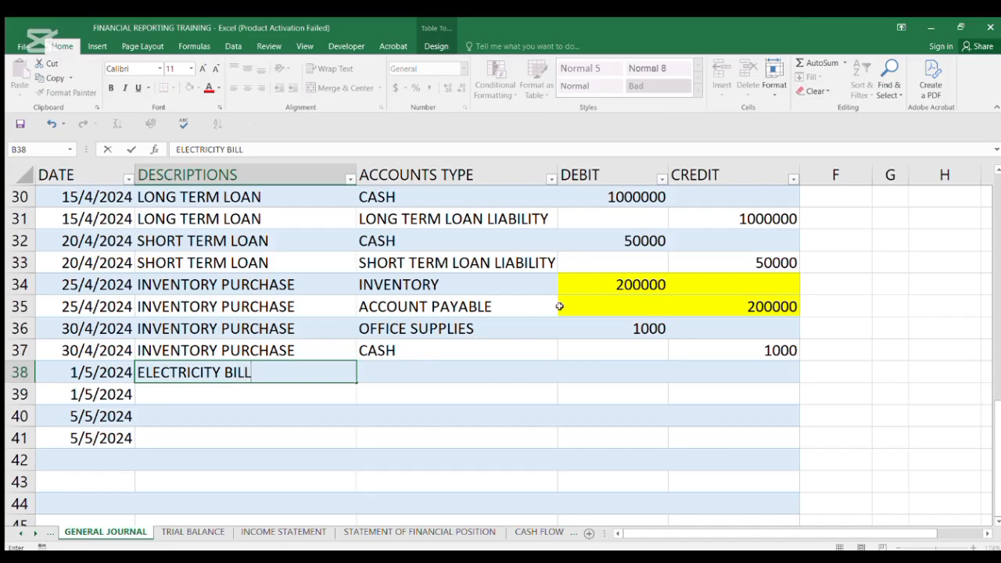
pyautogui.click(467, 371)
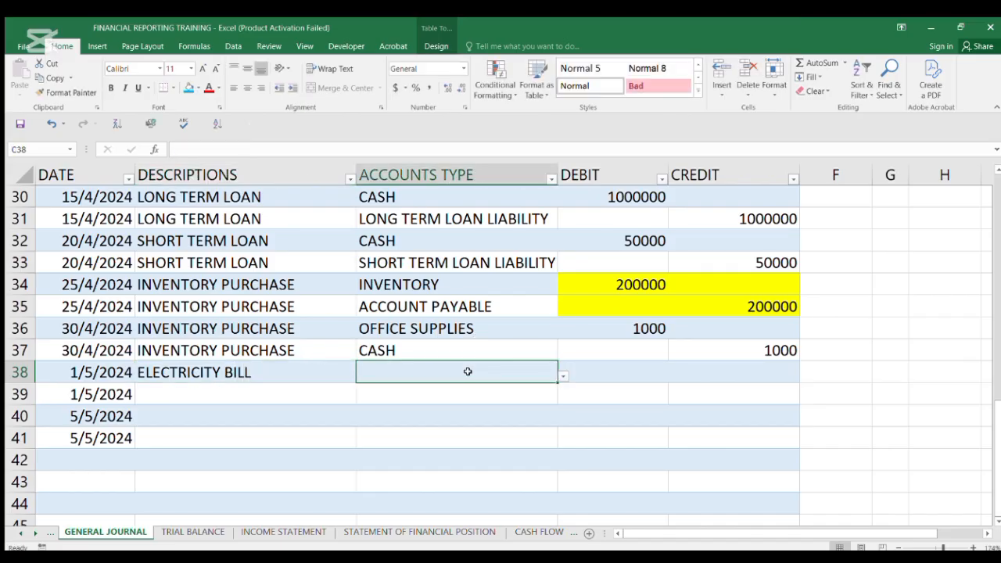
pyautogui.click(563, 374)
pyautogui.click(397, 440)
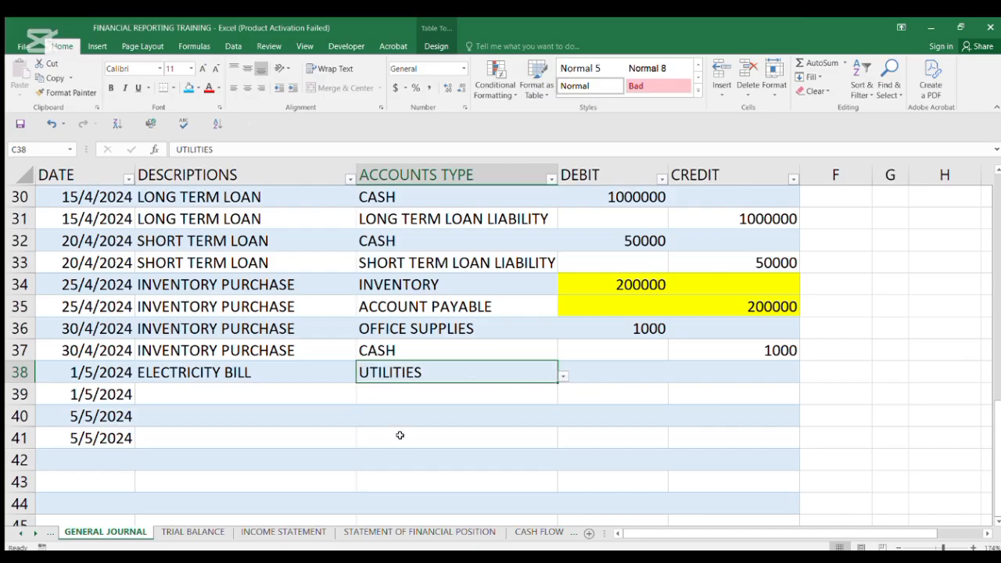
pyautogui.click(630, 364)
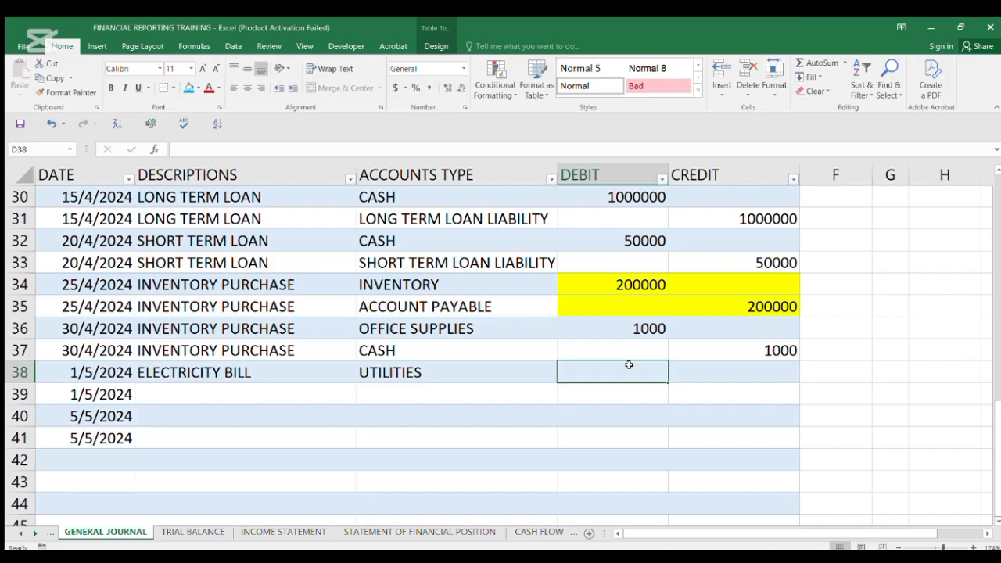
pyautogui.write('500')
# Copy the ELECTRICITY BILL description to row 39, with accounts type CASH and a credit of 500
pyautogui.click(220, 373)
pyautogui.hotkey('ctrl', 'c')
pyautogui.click(224, 391)
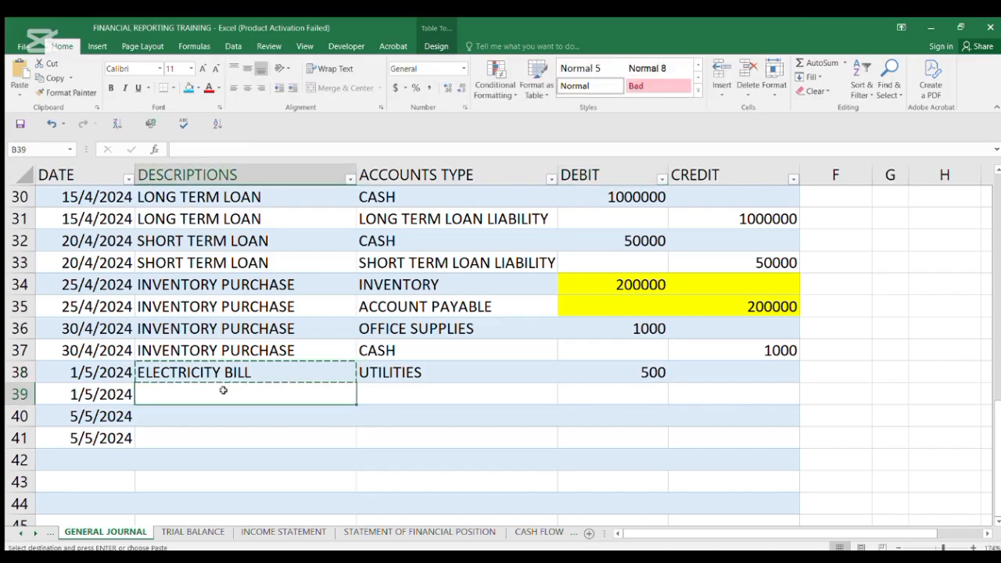
pyautogui.hotkey('ctrl', 'v')
pyautogui.click(381, 401)
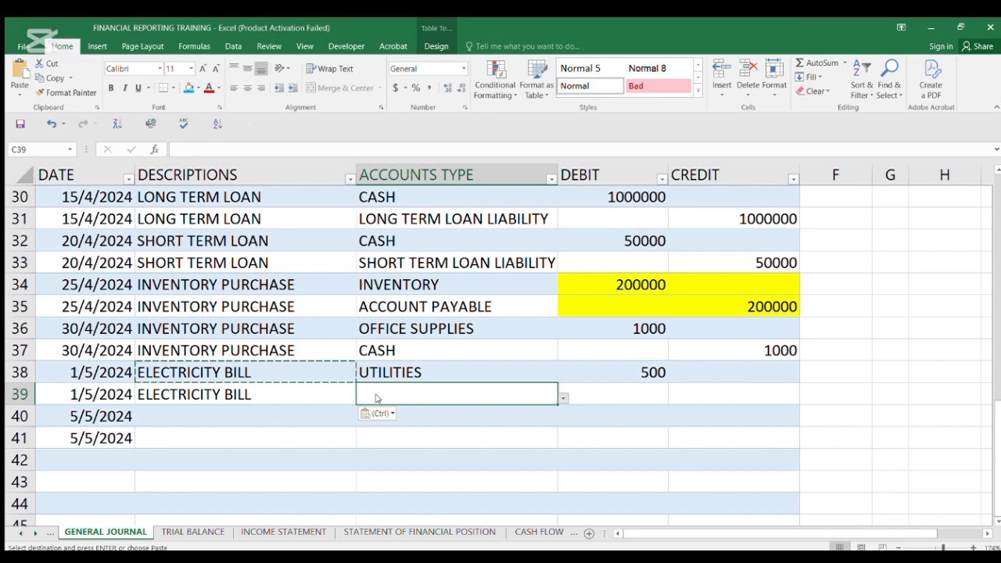
pyautogui.write('CASH')
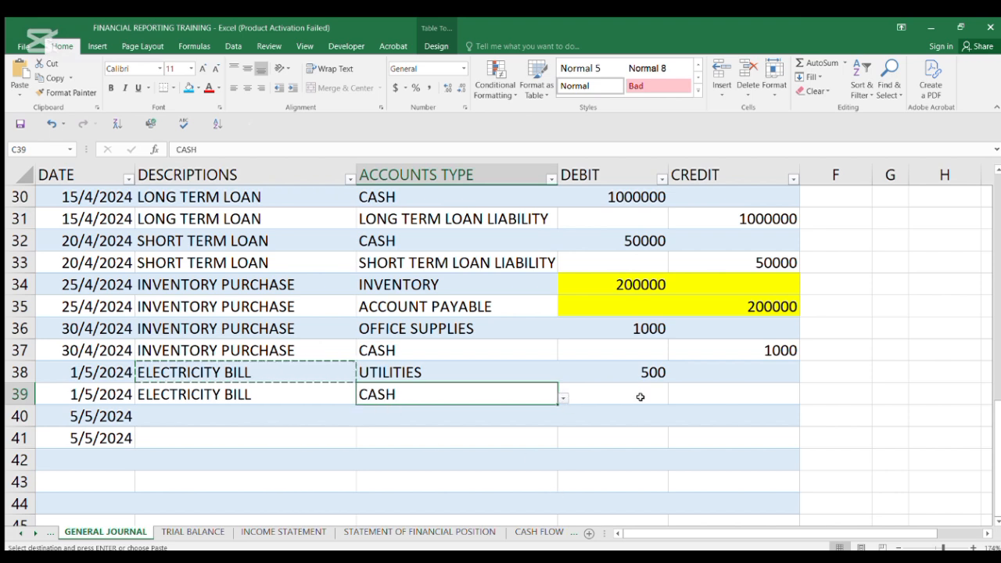
pyautogui.click(714, 389)
pyautogui.write('500')
pyautogui.click(762, 444)
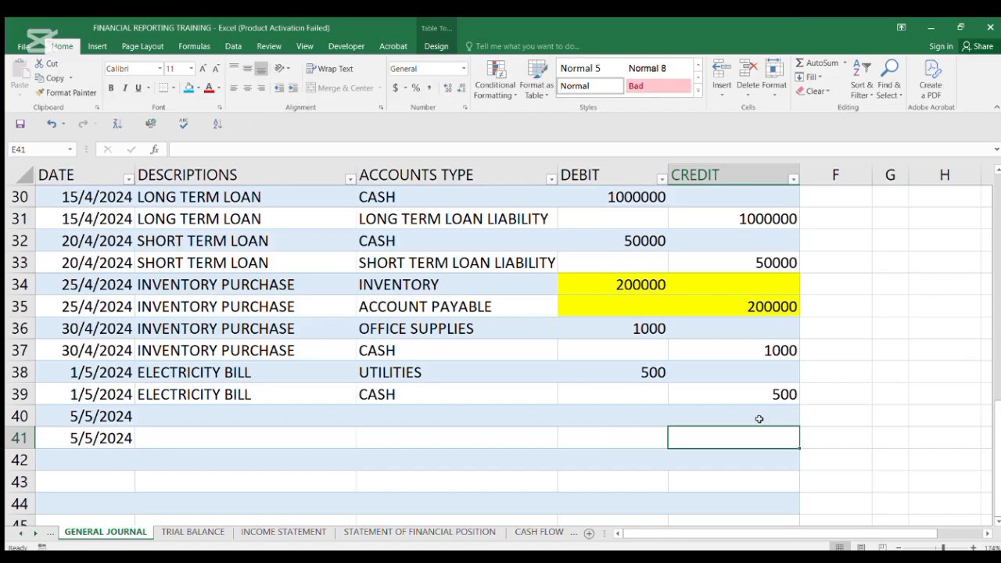
# Record row 40 as CORPORATE TAX PAYMENT with accounts type INCOME TAX and a debit of 10000
pyautogui.click(162, 410)
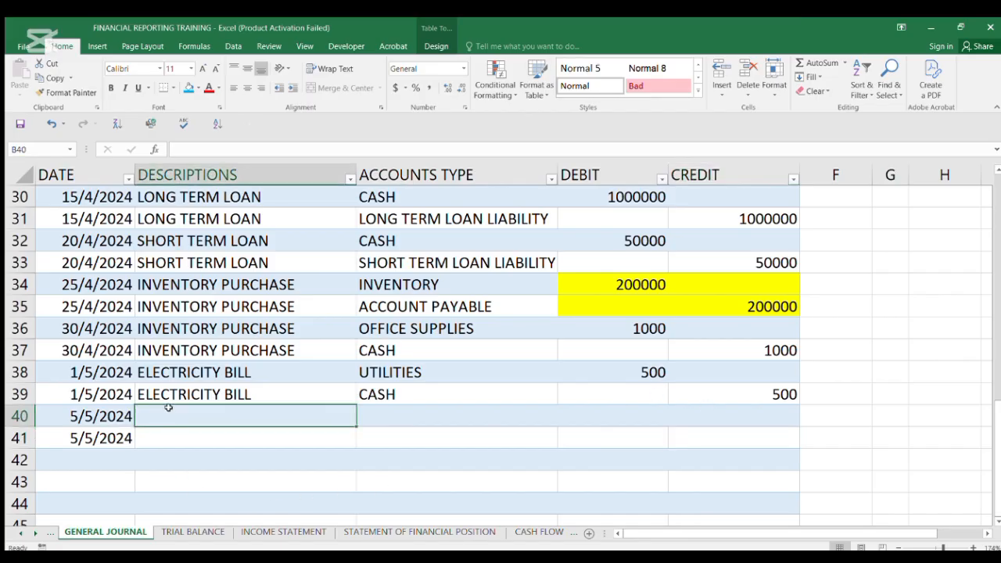
pyautogui.write('CORPO')
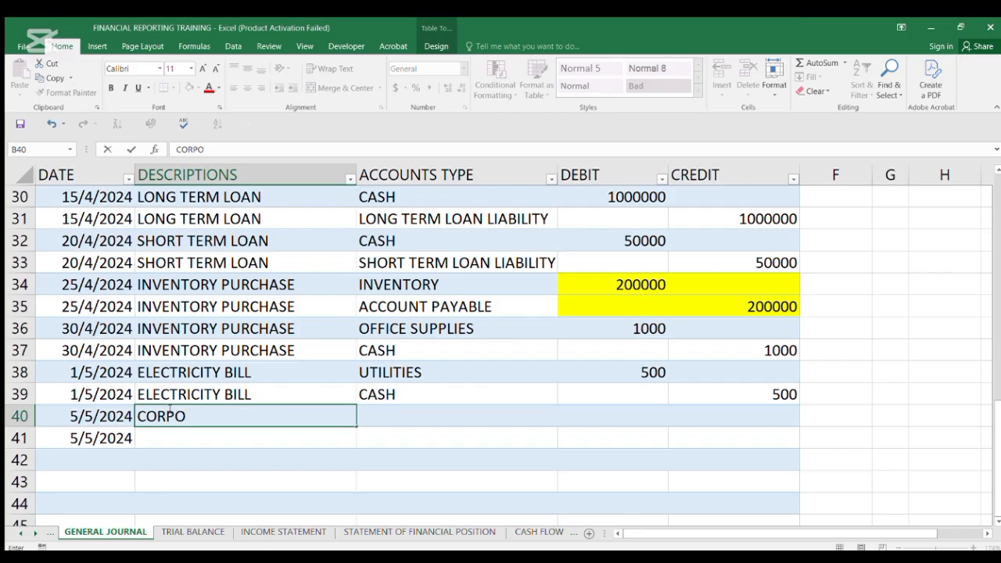
pyautogui.write('RATE TAX P')
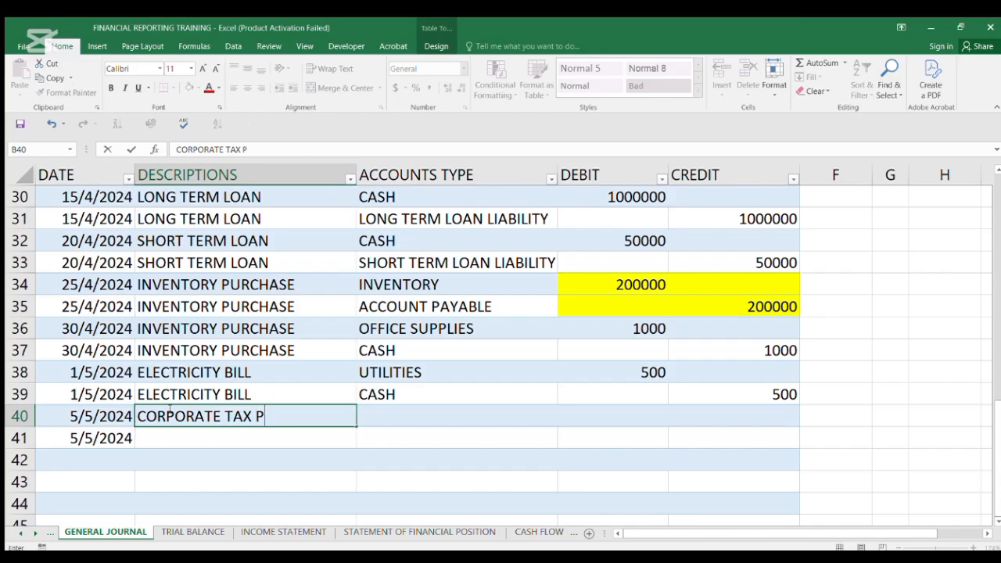
pyautogui.write('AYMENT')
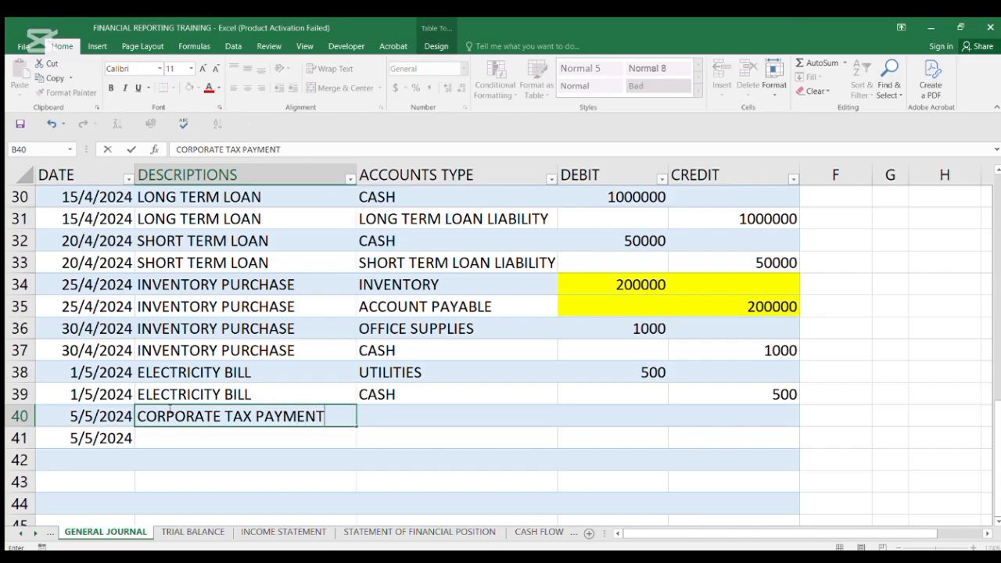
pyautogui.click(416, 419)
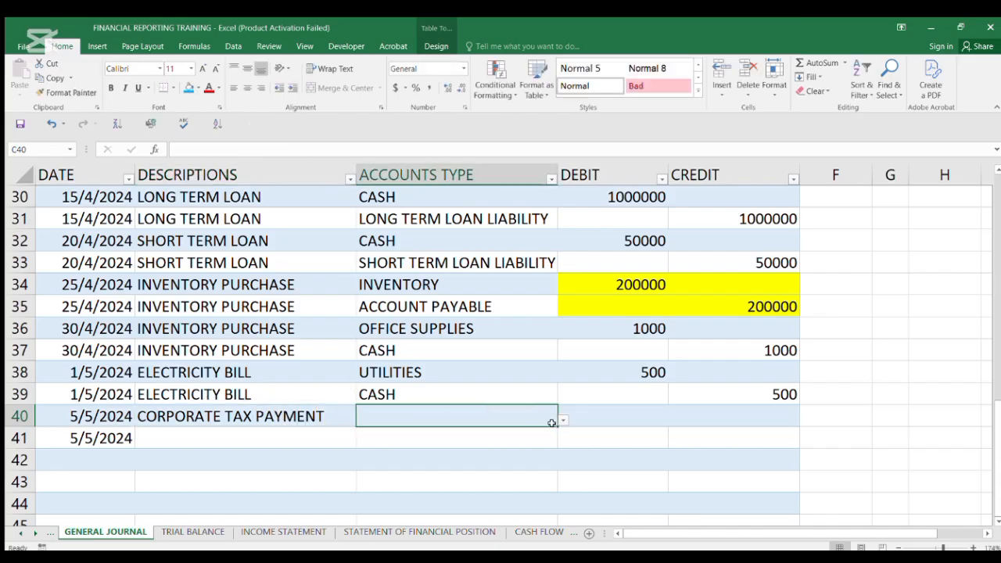
pyautogui.click(397, 496)
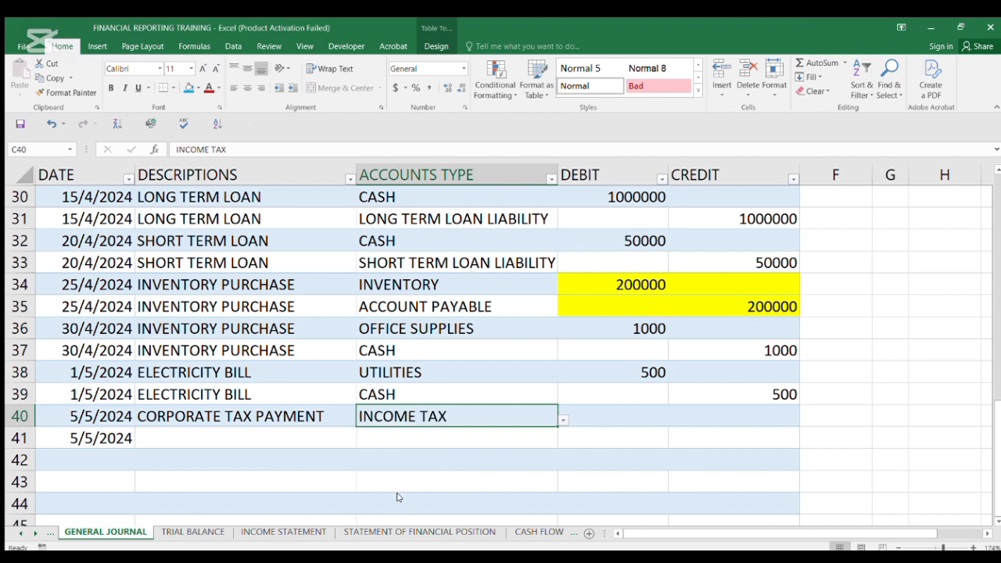
pyautogui.click(624, 412)
pyautogui.write('10000')
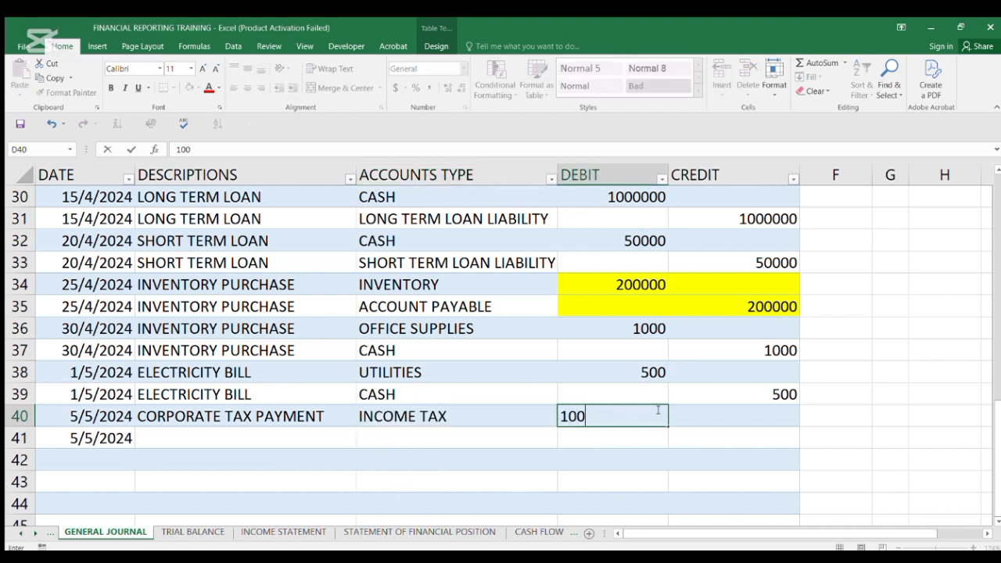
# Copy row 40's CORPORATE TAX PAYMENT description to row 41, with accounts type CASH and a credit of 10000
pyautogui.click(673, 440)
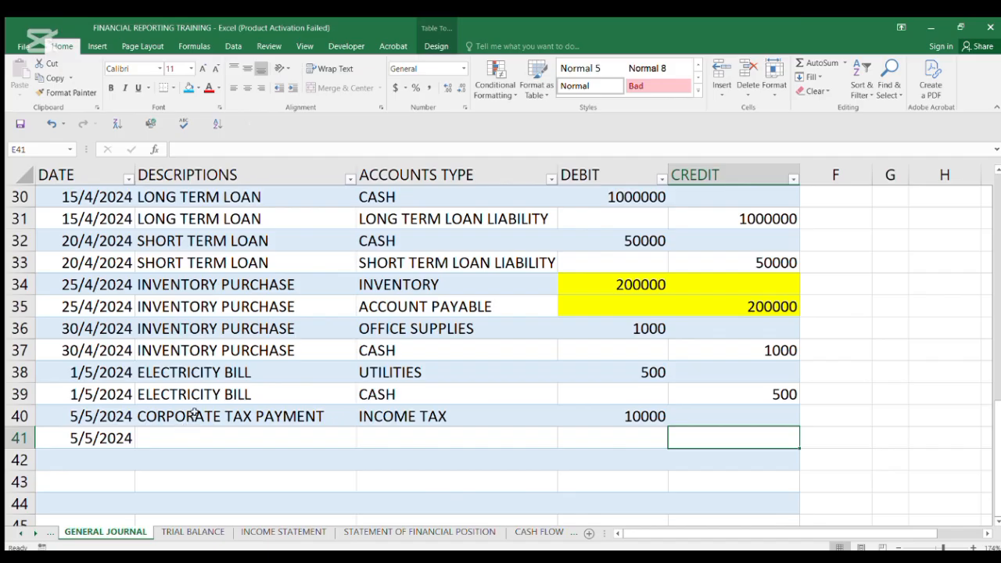
pyautogui.click(224, 416)
pyautogui.hotkey('ctrl', 'c')
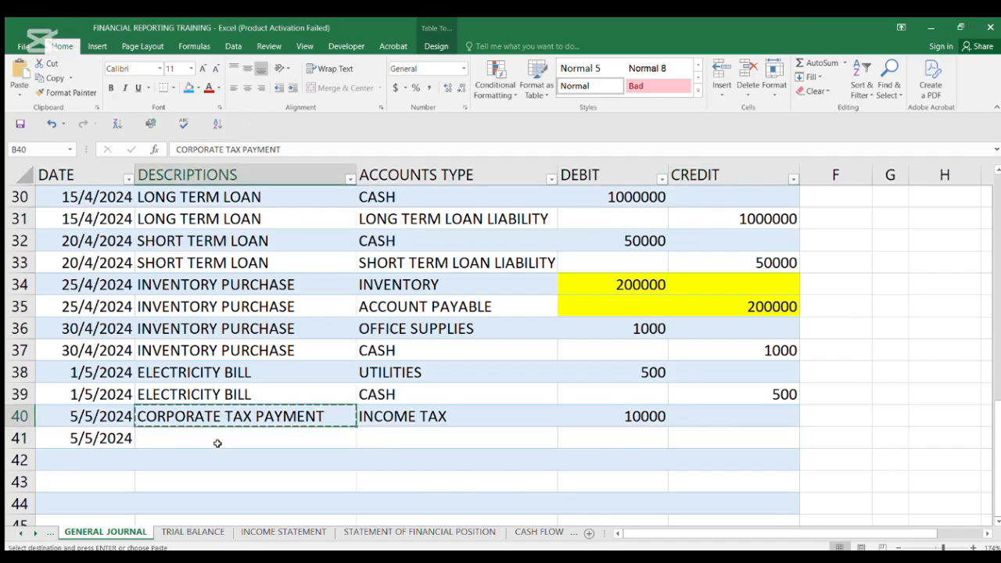
pyautogui.click(216, 439)
pyautogui.hotkey('ctrl', 'v')
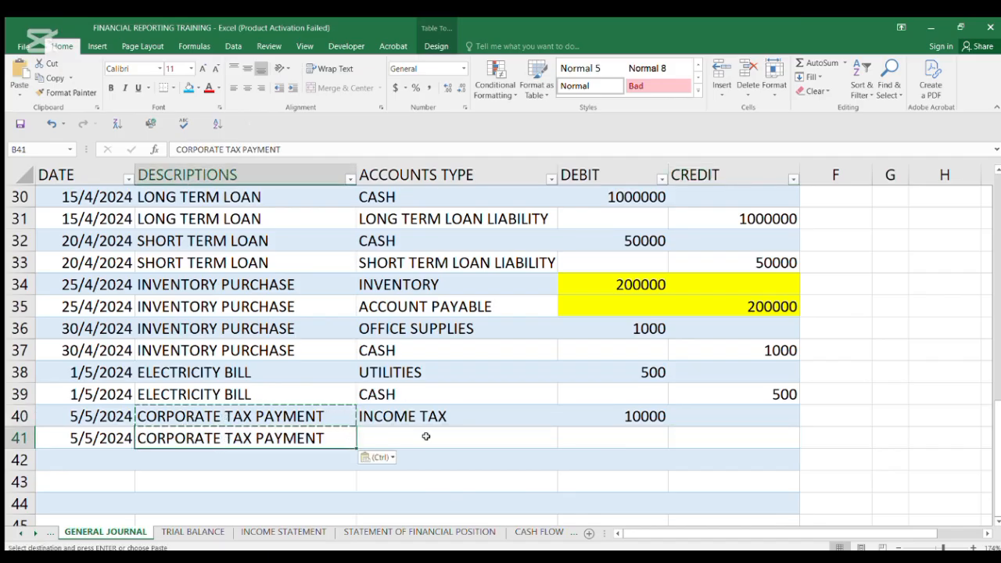
pyautogui.click(425, 436)
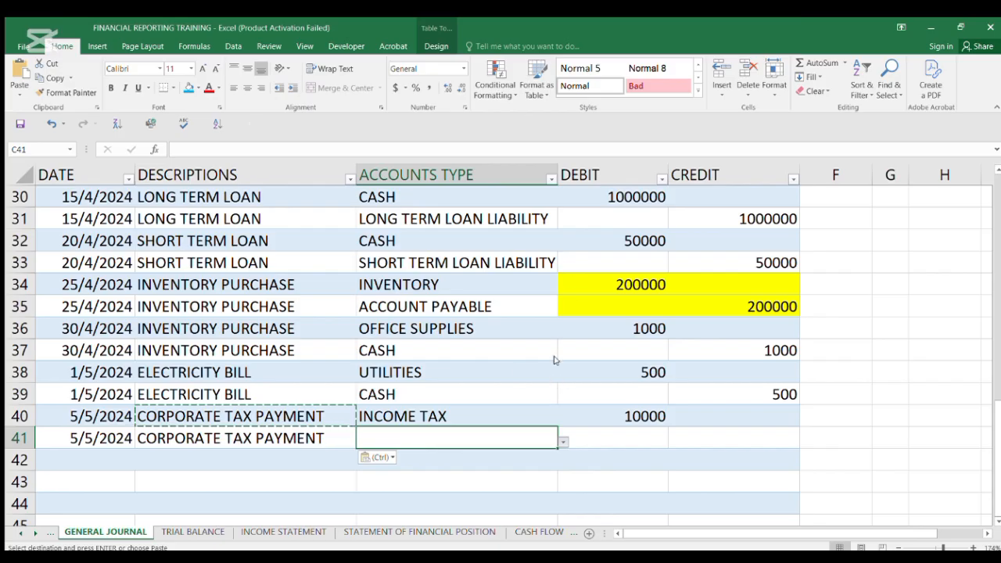
pyautogui.write('CASH')
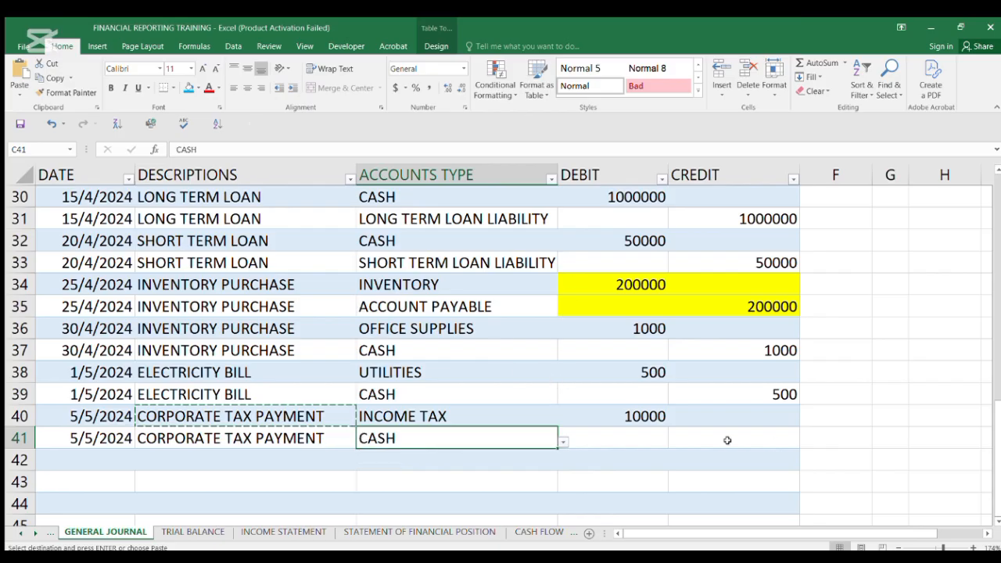
pyautogui.click(720, 438)
pyautogui.write('10000')
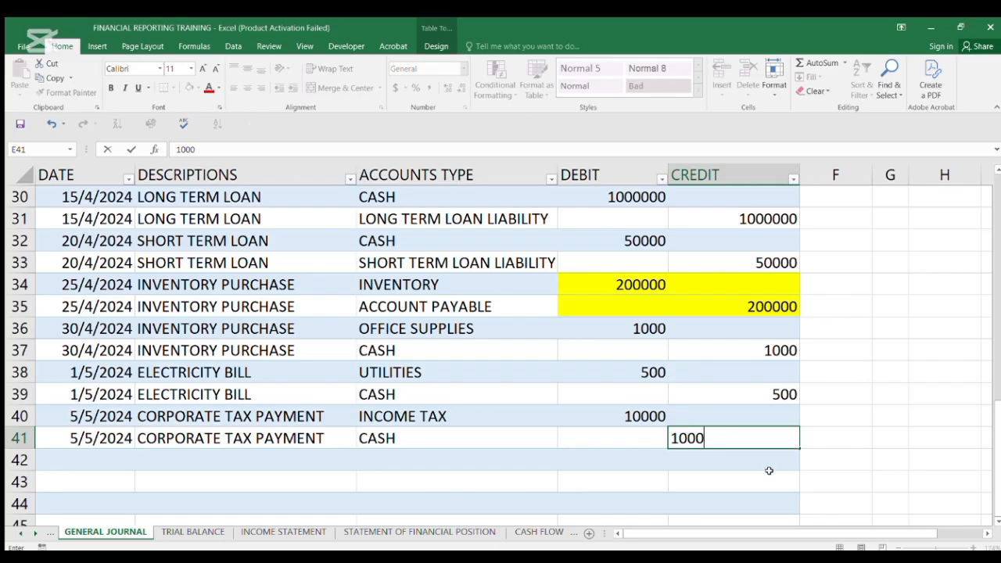
pyautogui.press('Return')
pyautogui.press('Return')
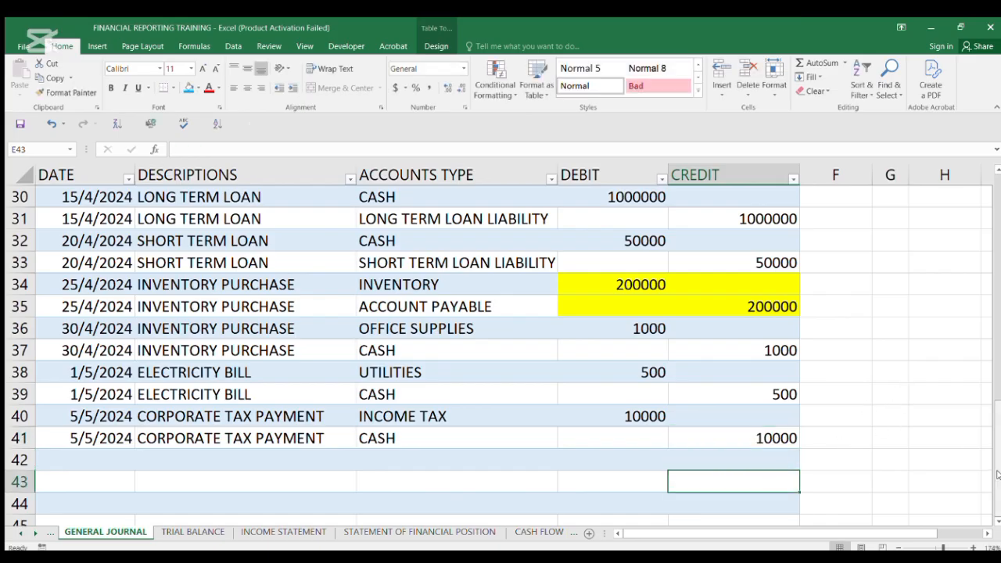
# Check the trial balance's grand totals for debit, credit and balance against each other
pyautogui.moveTo(996, 474); pyautogui.dragTo(997, 200)
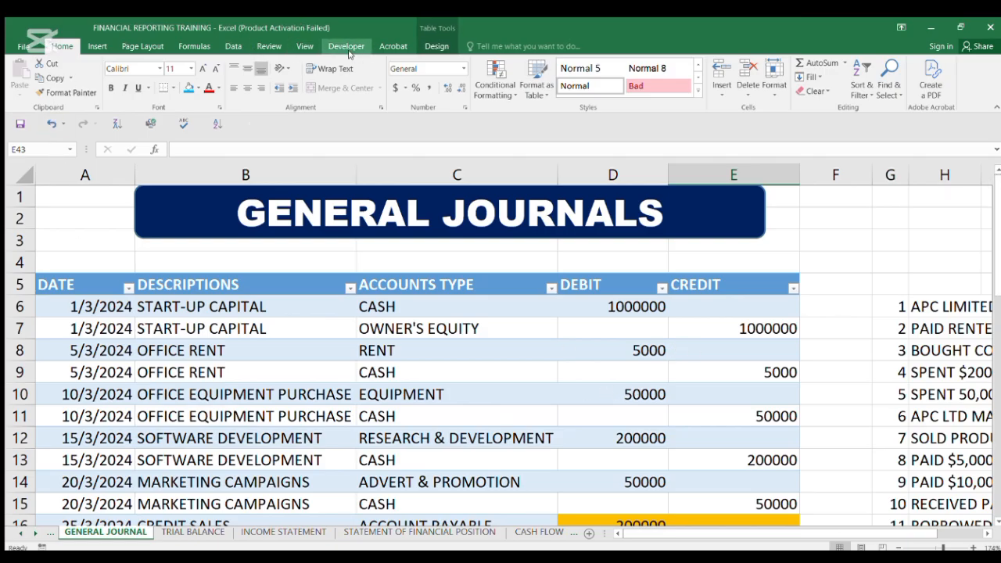
pyautogui.click(233, 48)
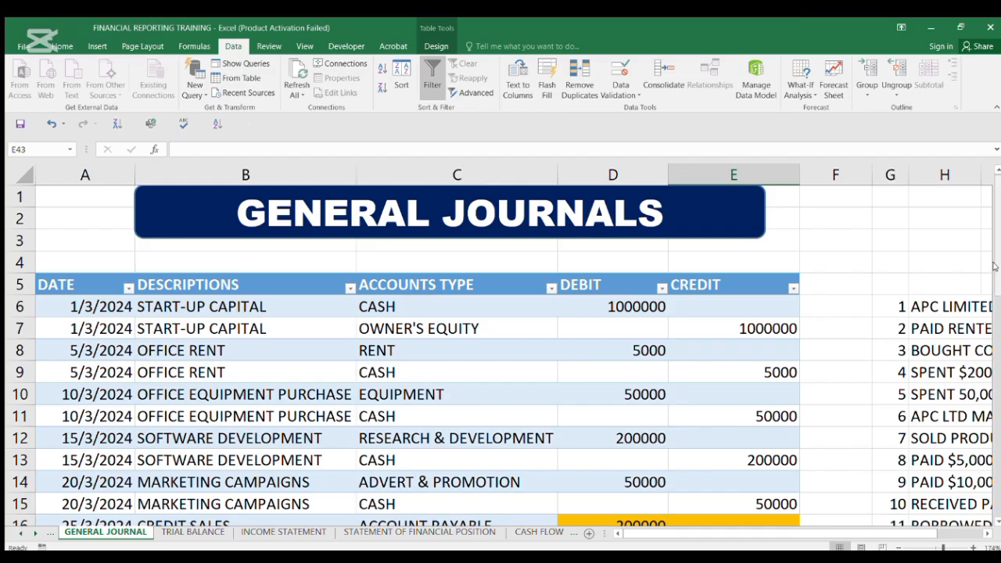
pyautogui.moveTo(993, 267)
pyautogui.mouseDown()
pyautogui.moveTo(997, 453)
pyautogui.moveTo(998, 254)
pyautogui.mouseUp()
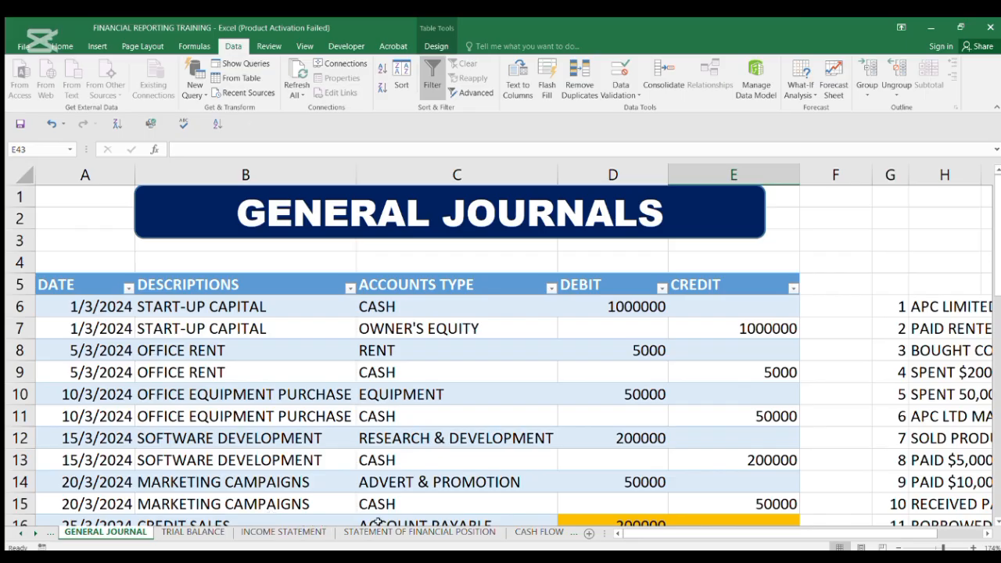
pyautogui.click(195, 530)
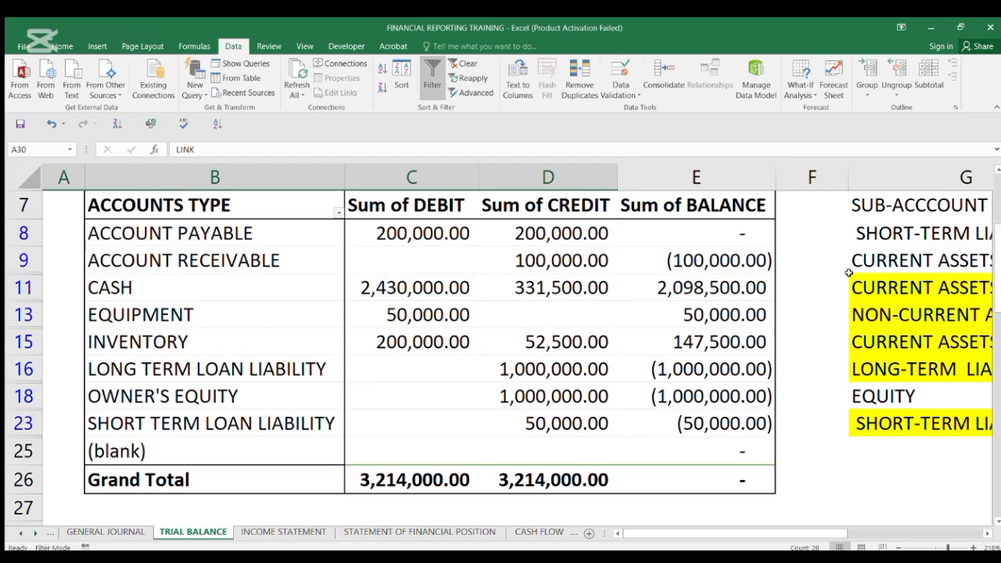
pyautogui.click(543, 484)
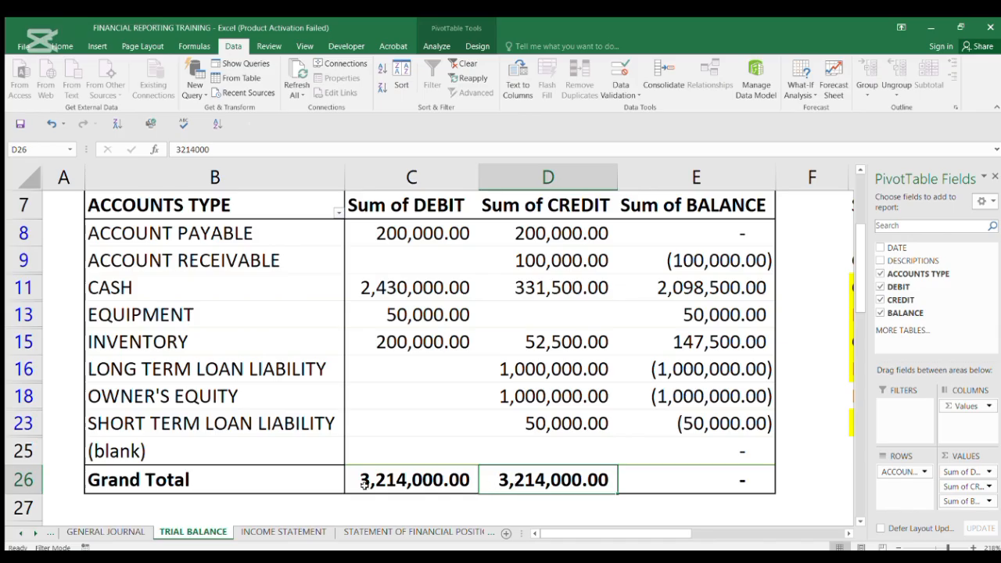
pyautogui.click(376, 479)
pyautogui.click(543, 477)
pyautogui.click(412, 479)
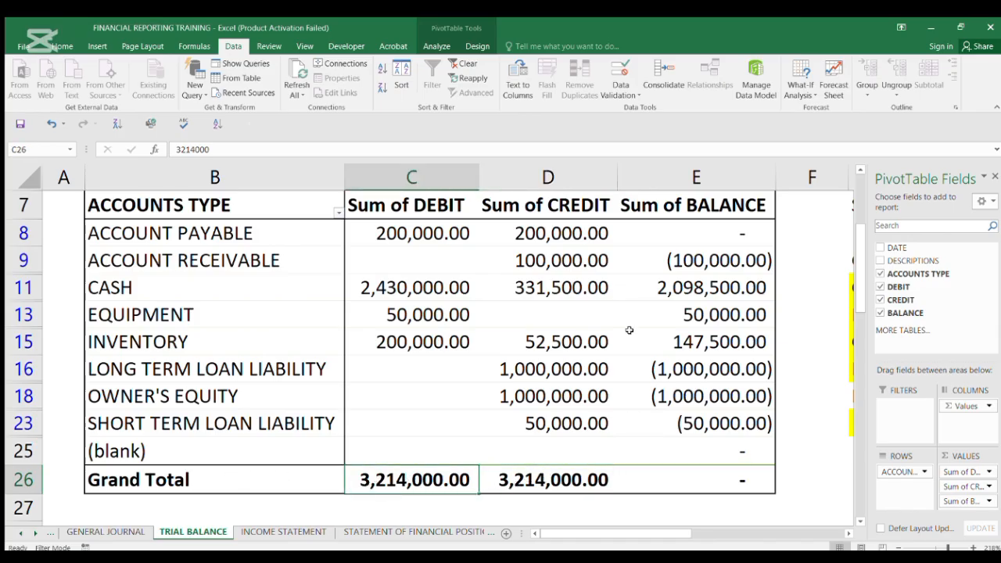
pyautogui.click(750, 480)
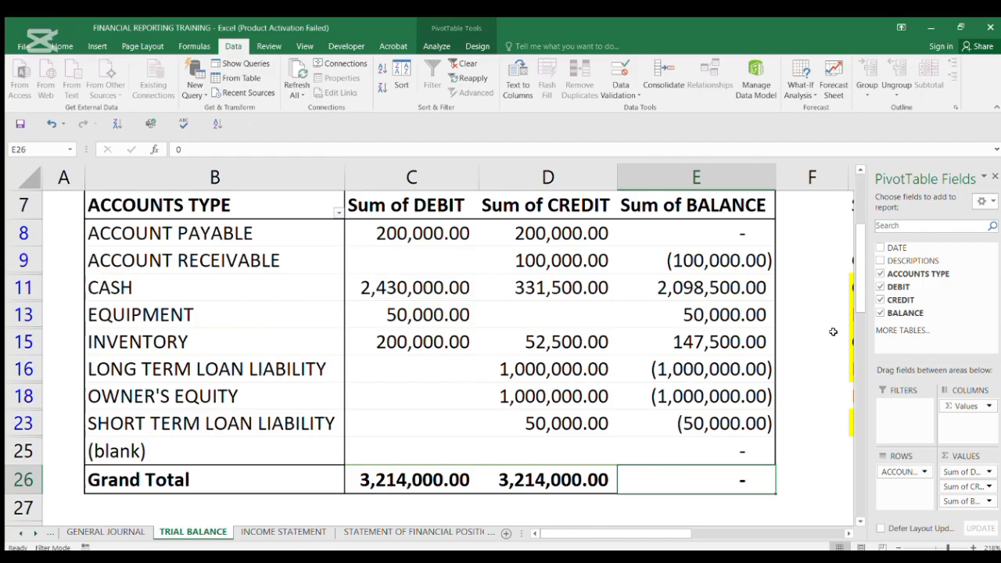
pyautogui.moveTo(857, 291); pyautogui.dragTo(919, 226)
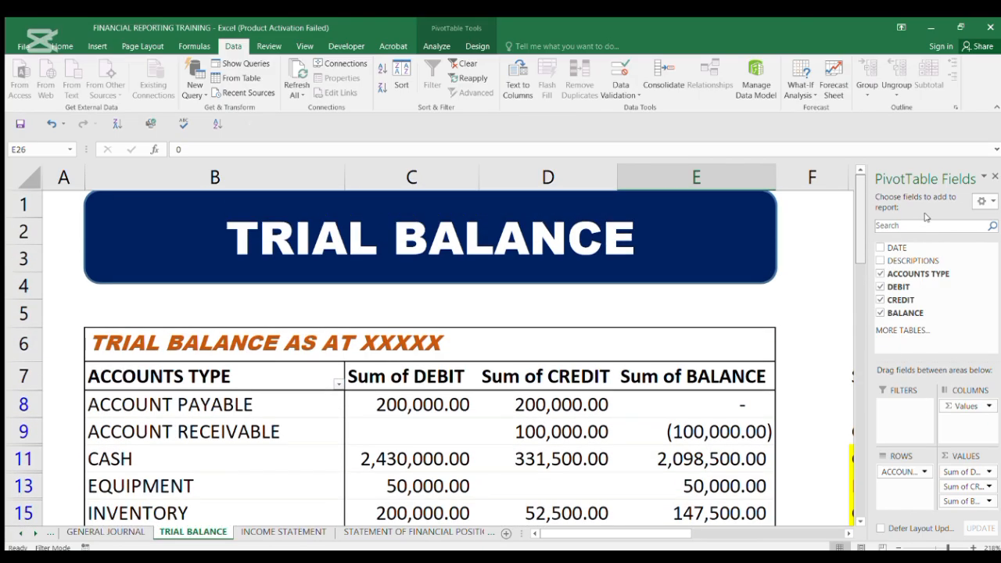
# Review the income statement down to its net profit figure
pyautogui.click(280, 532)
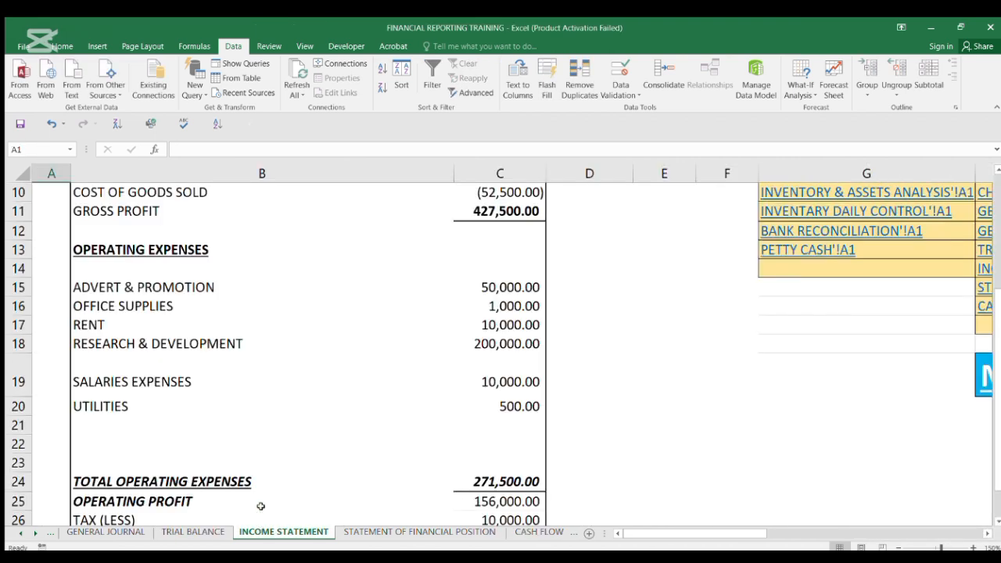
pyautogui.moveTo(999, 365); pyautogui.dragTo(988, 415)
pyautogui.click(112, 498)
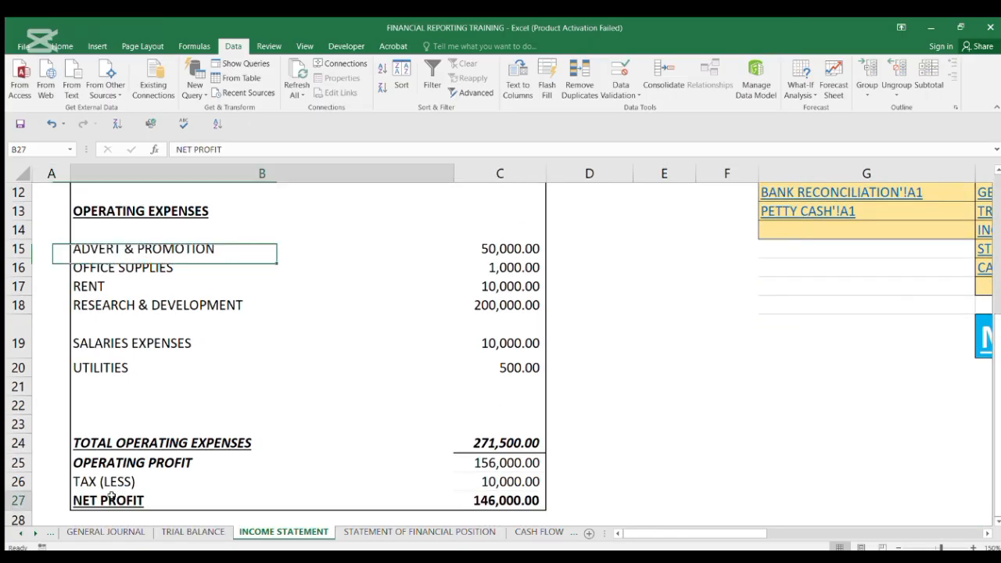
pyautogui.click(510, 498)
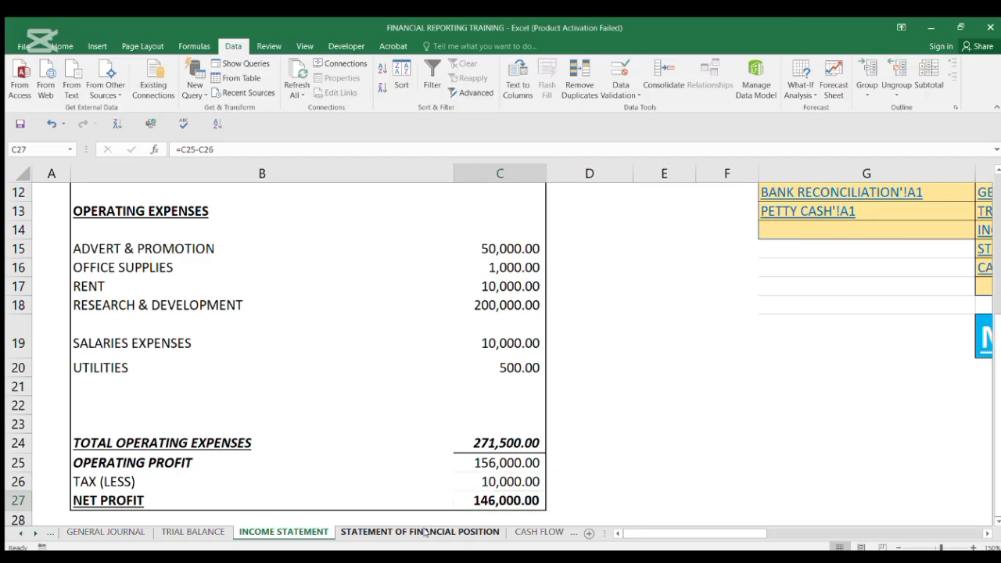
# Compare total assets with total liabilities plus equity in the statement of financial position
pyautogui.click(425, 532)
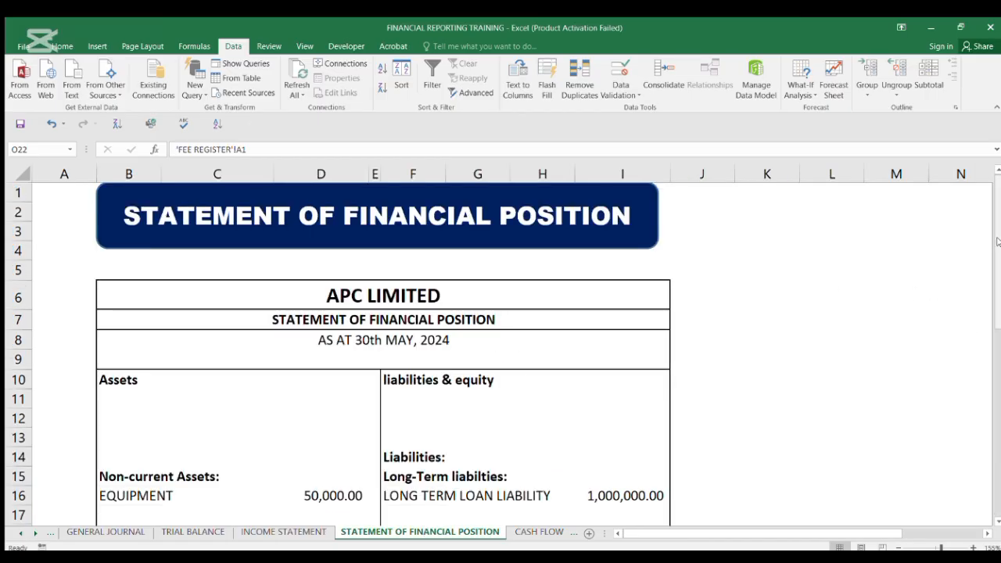
pyautogui.moveTo(993, 235); pyautogui.dragTo(999, 438)
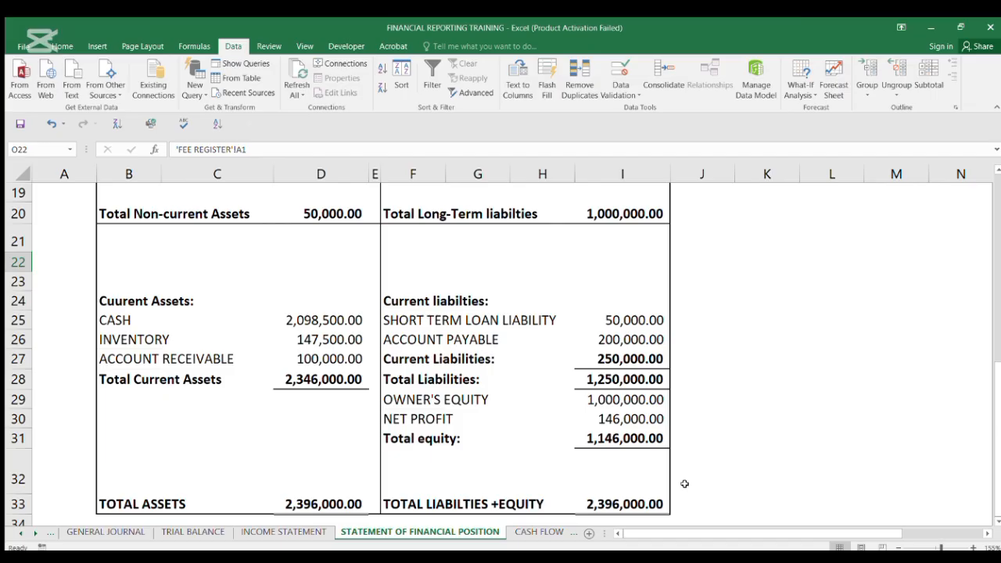
pyautogui.click(131, 504)
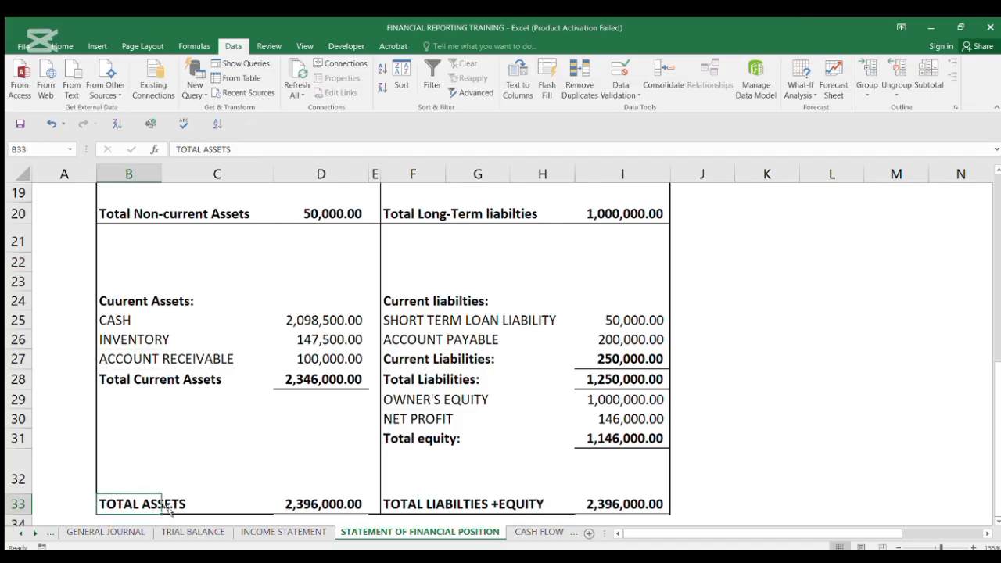
pyautogui.click(311, 506)
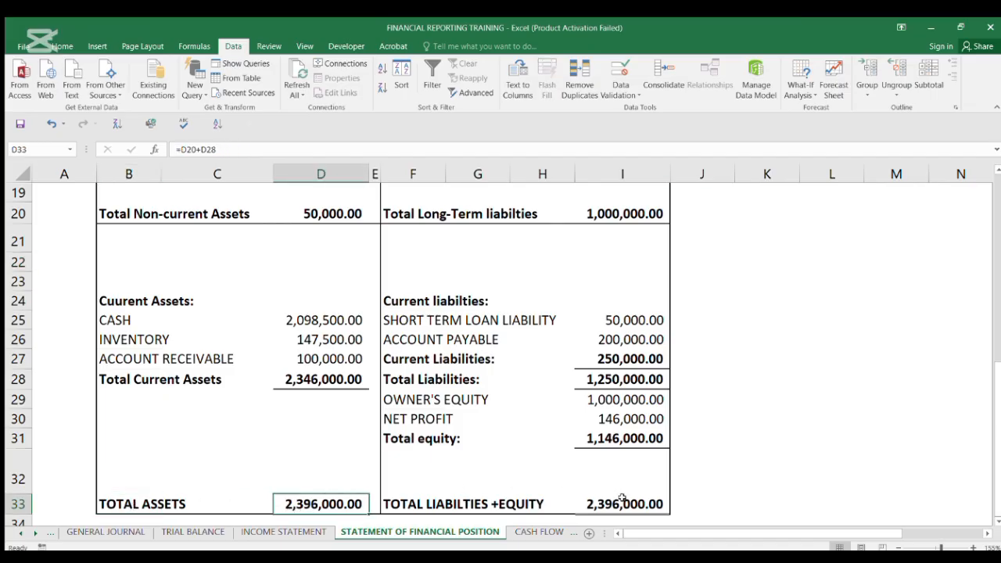
pyautogui.click(622, 502)
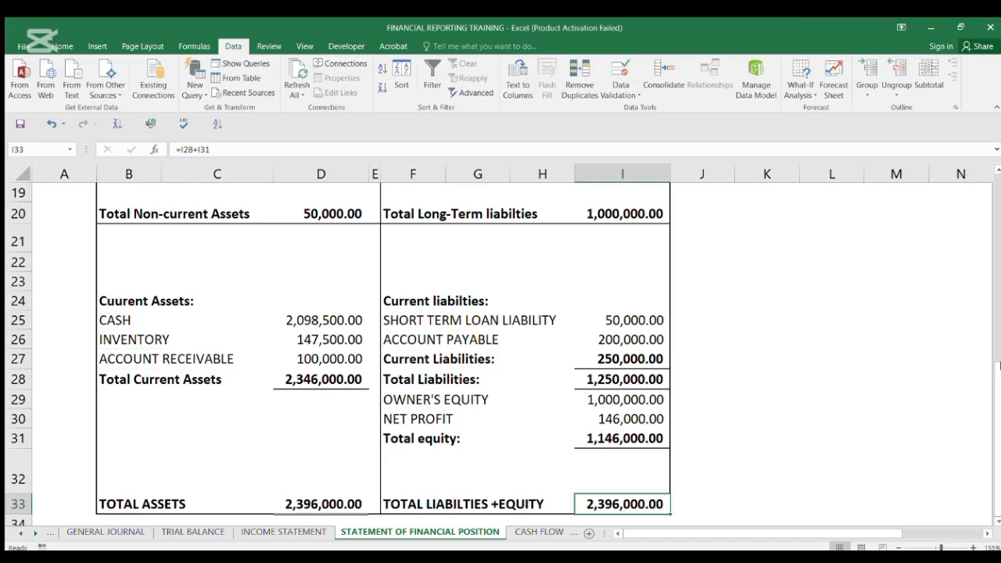
# Review the cash flow statement's operating, investing and financing activities
pyautogui.click(539, 532)
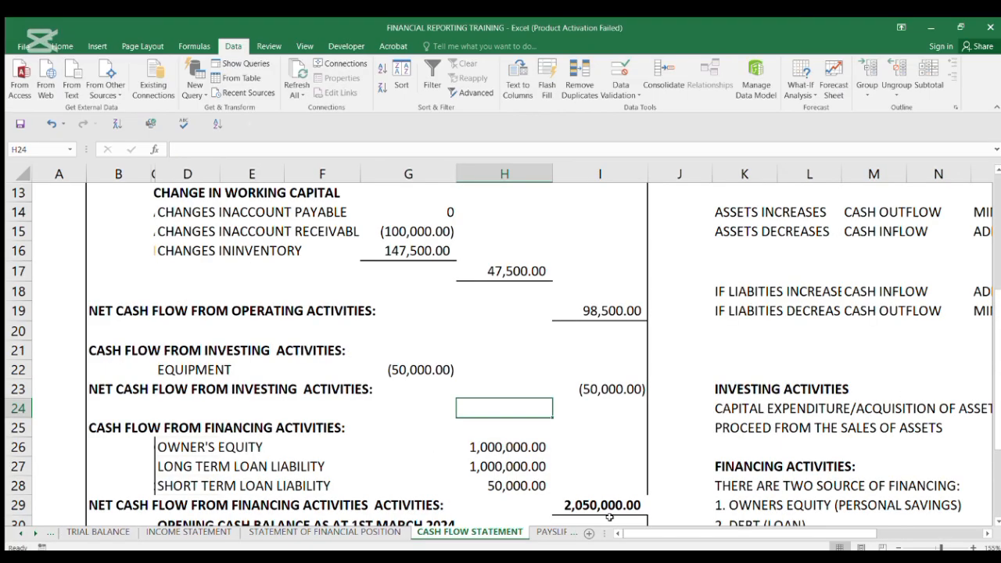
pyautogui.moveTo(997, 337); pyautogui.dragTo(1000, 211)
pyautogui.moveTo(998, 247)
pyautogui.mouseDown()
pyautogui.moveTo(999, 420)
pyautogui.moveTo(998, 265)
pyautogui.mouseUp()
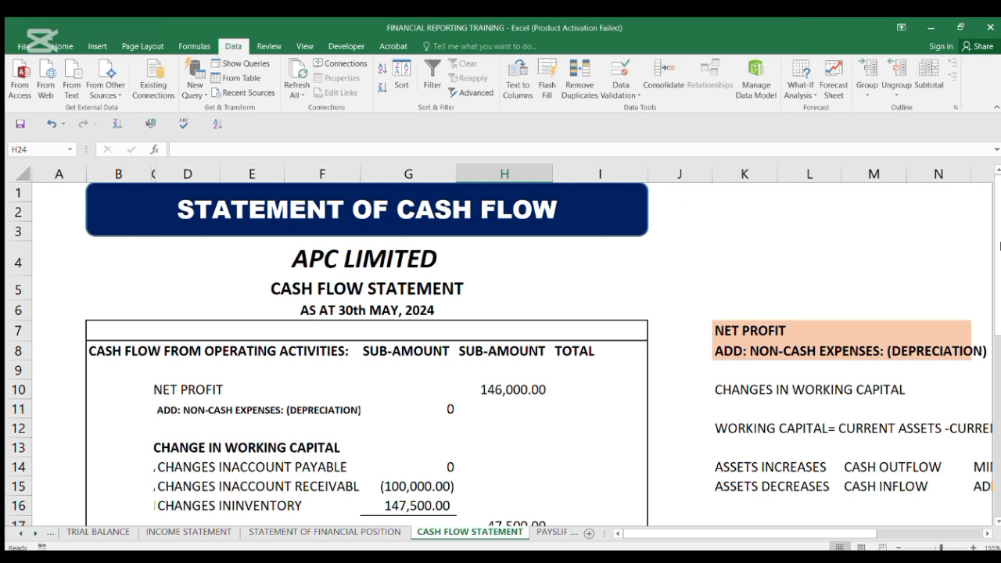
# View the general ledger filtered in turn by ACCOUNT PAYABLE, ADVERT & PROMOTION, EQUIPMENT and LONG TERM LOAN LIABILITY
pyautogui.click(49, 532)
pyautogui.click(48, 532)
pyautogui.click(48, 532)
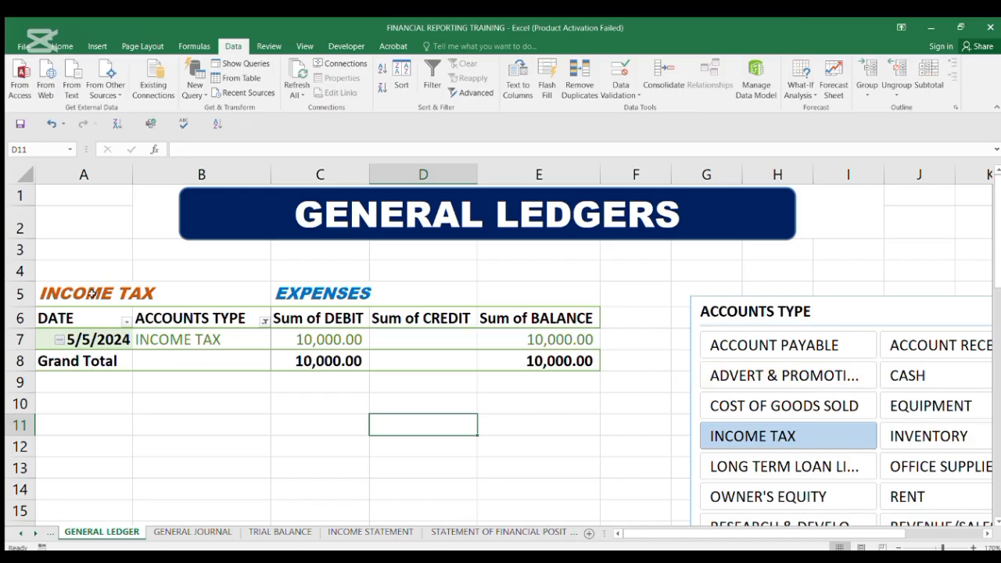
pyautogui.click(766, 345)
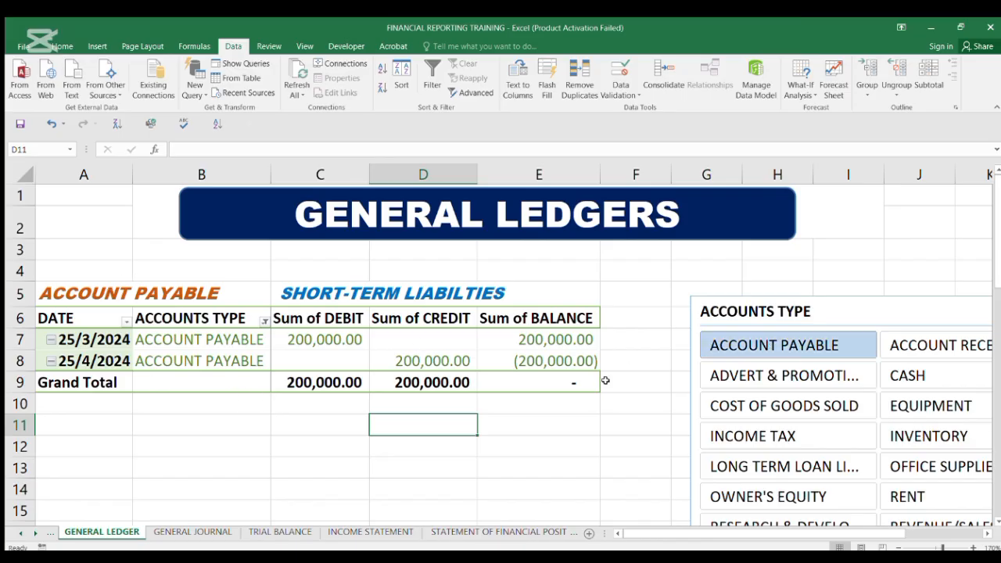
pyautogui.click(821, 372)
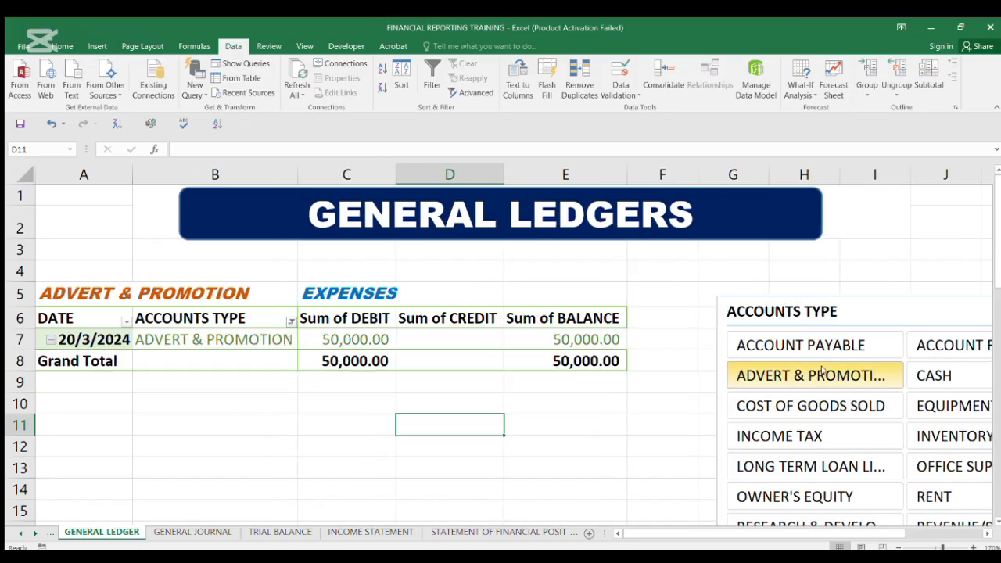
pyautogui.click(927, 399)
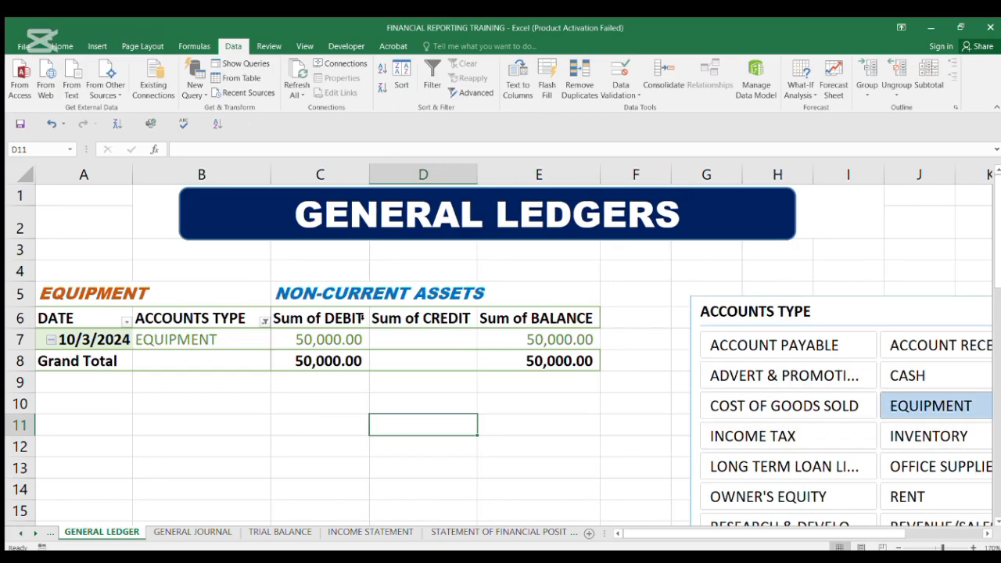
pyautogui.click(737, 465)
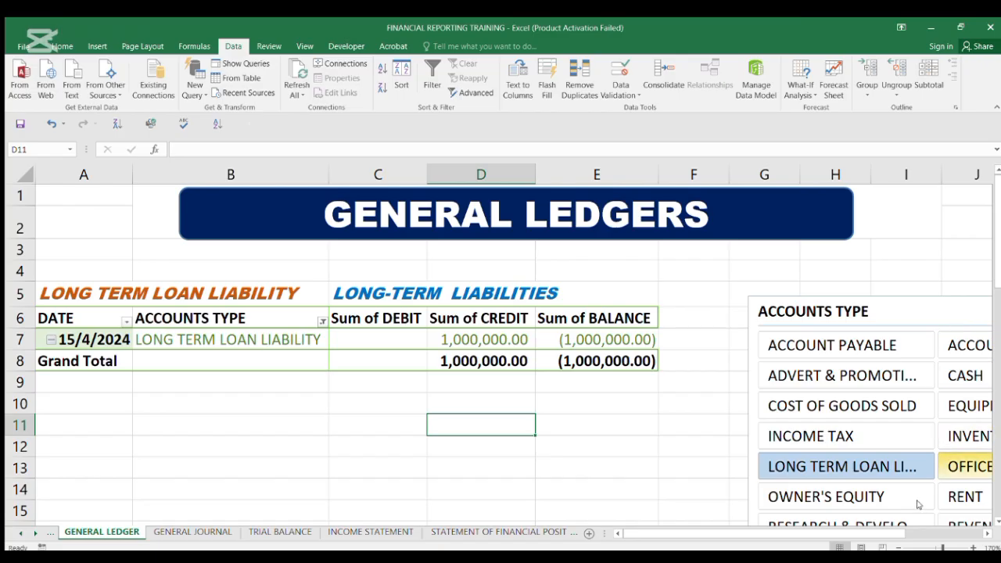
# Filter the general ledger in turn by SALARIES EXPENSES, UTILITIES, RENT, INVENTORY, INCOME TAX and COST OF GOODS SOLD to view each account
pyautogui.scroll(-3, 884, 356)
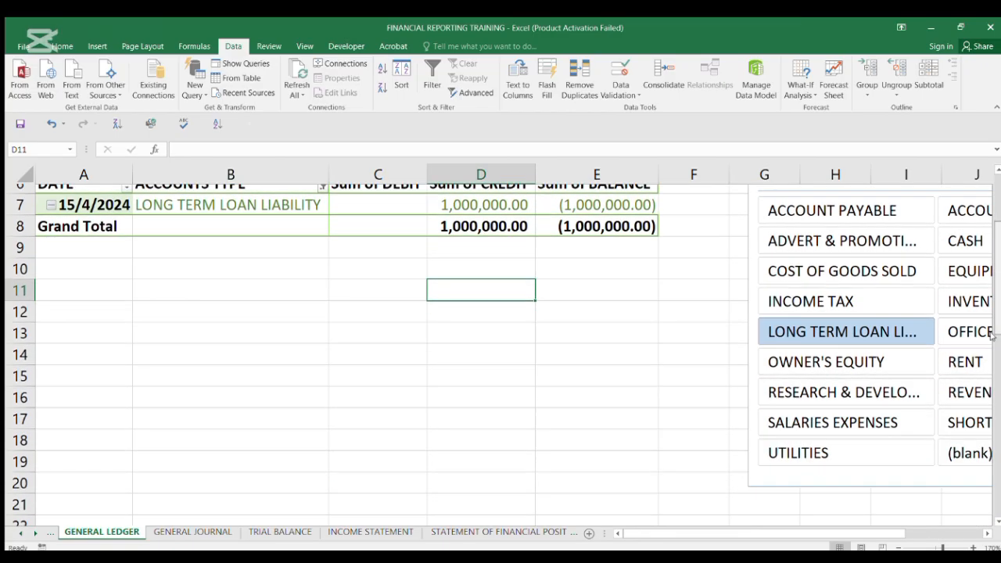
pyautogui.click(884, 357)
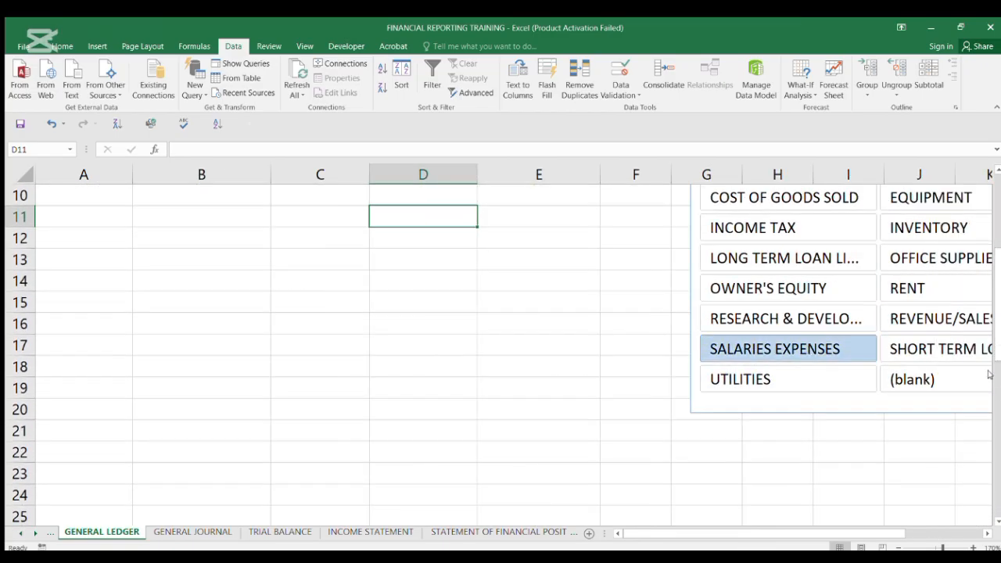
pyautogui.moveTo(996, 340)
pyautogui.mouseDown()
pyautogui.moveTo(998, 198)
pyautogui.moveTo(999, 346)
pyautogui.mouseUp()
pyautogui.click(768, 444)
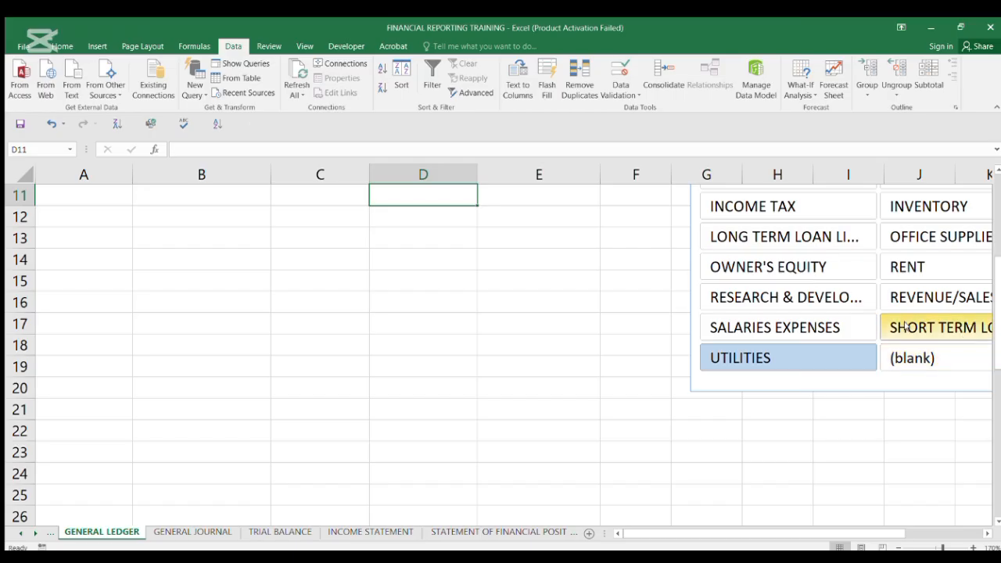
pyautogui.click(899, 267)
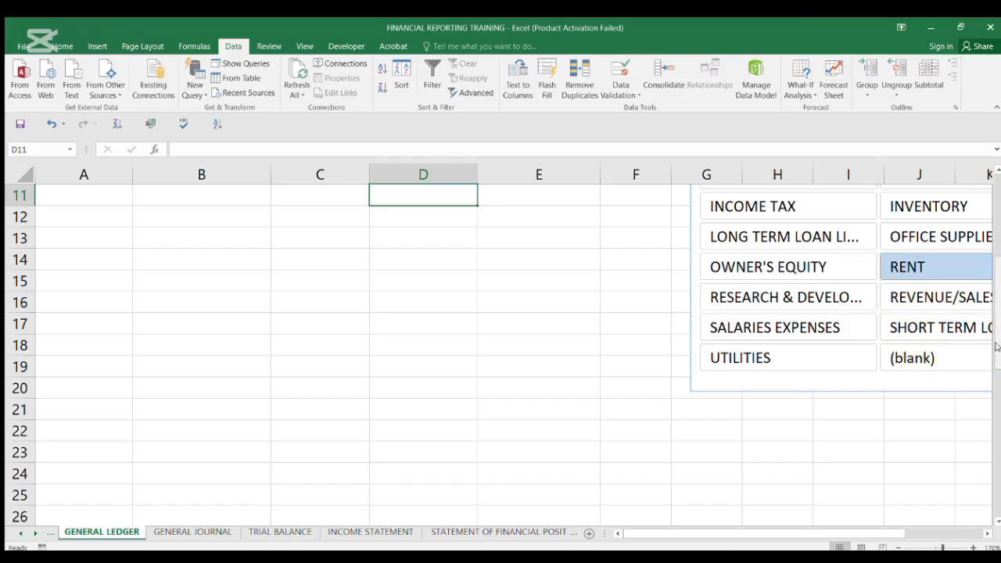
pyautogui.moveTo(997, 346); pyautogui.dragTo(999, 186)
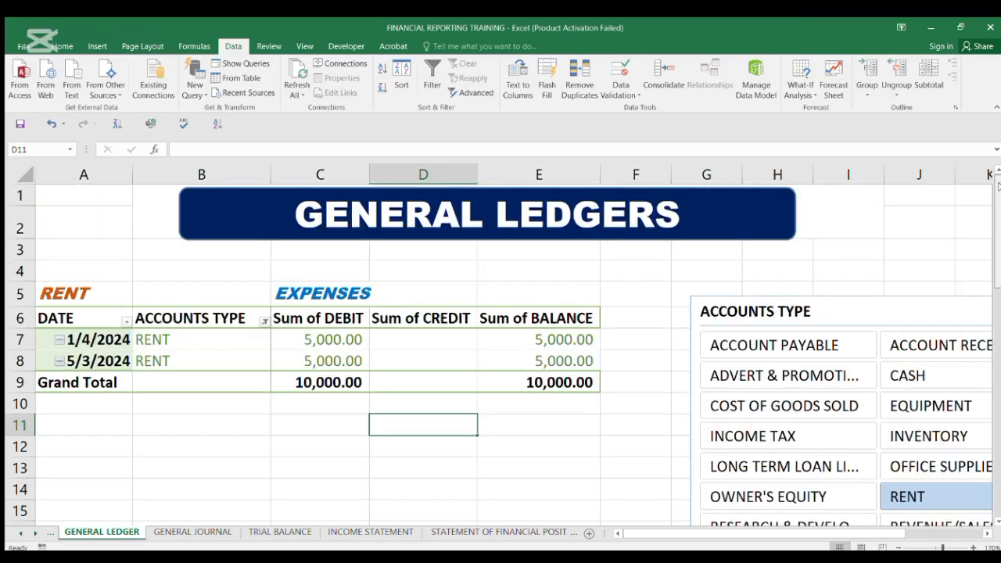
pyautogui.click(935, 435)
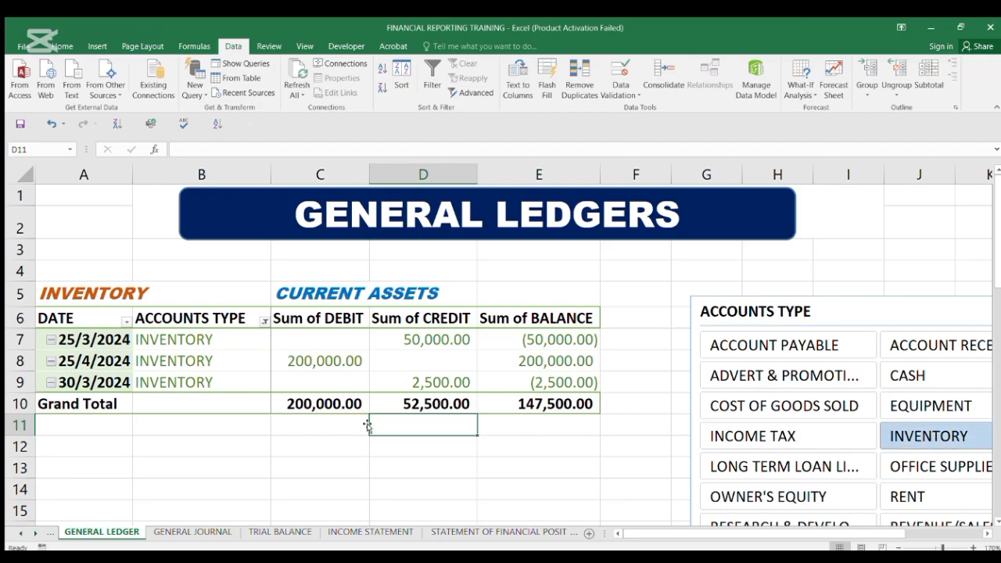
pyautogui.click(781, 432)
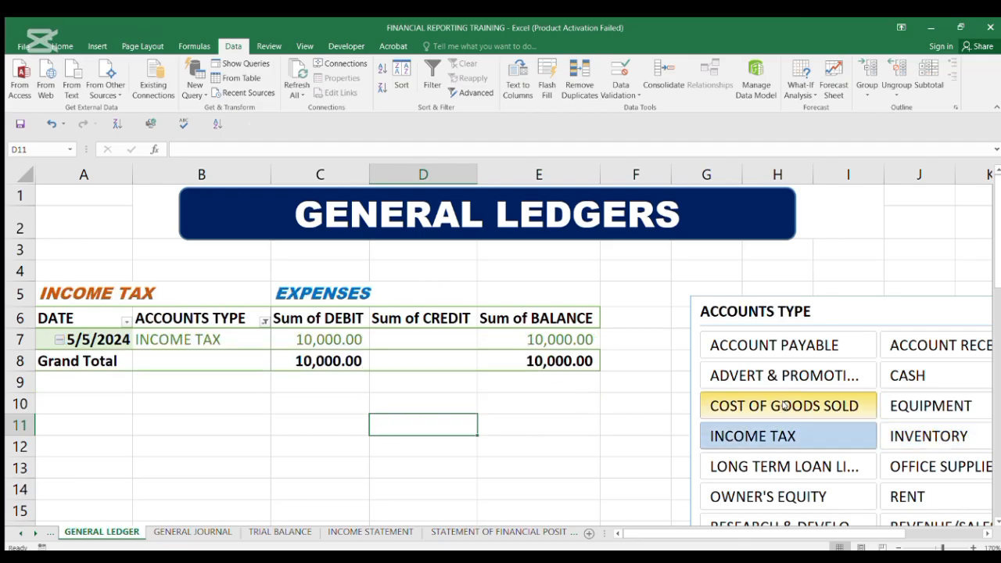
pyautogui.click(782, 406)
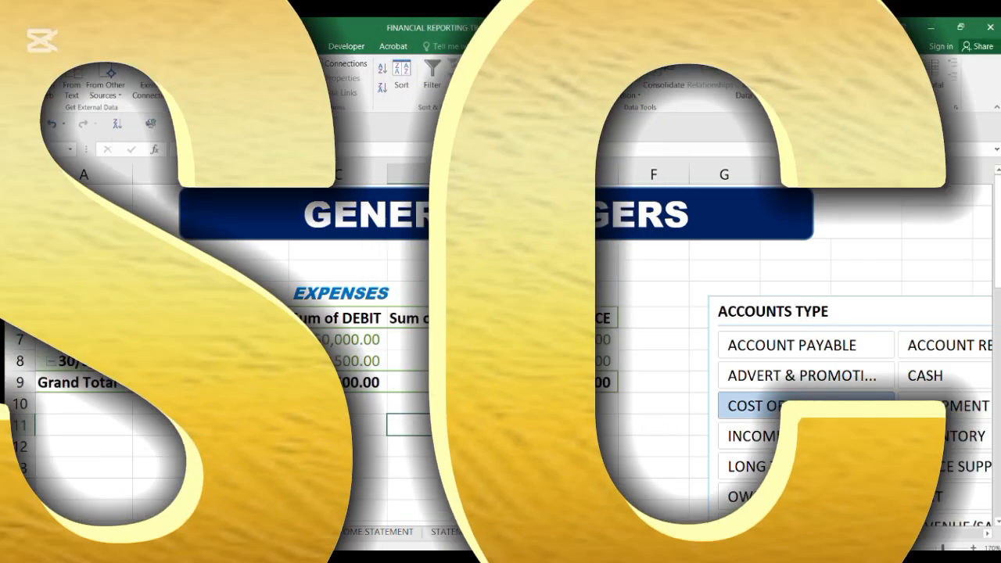